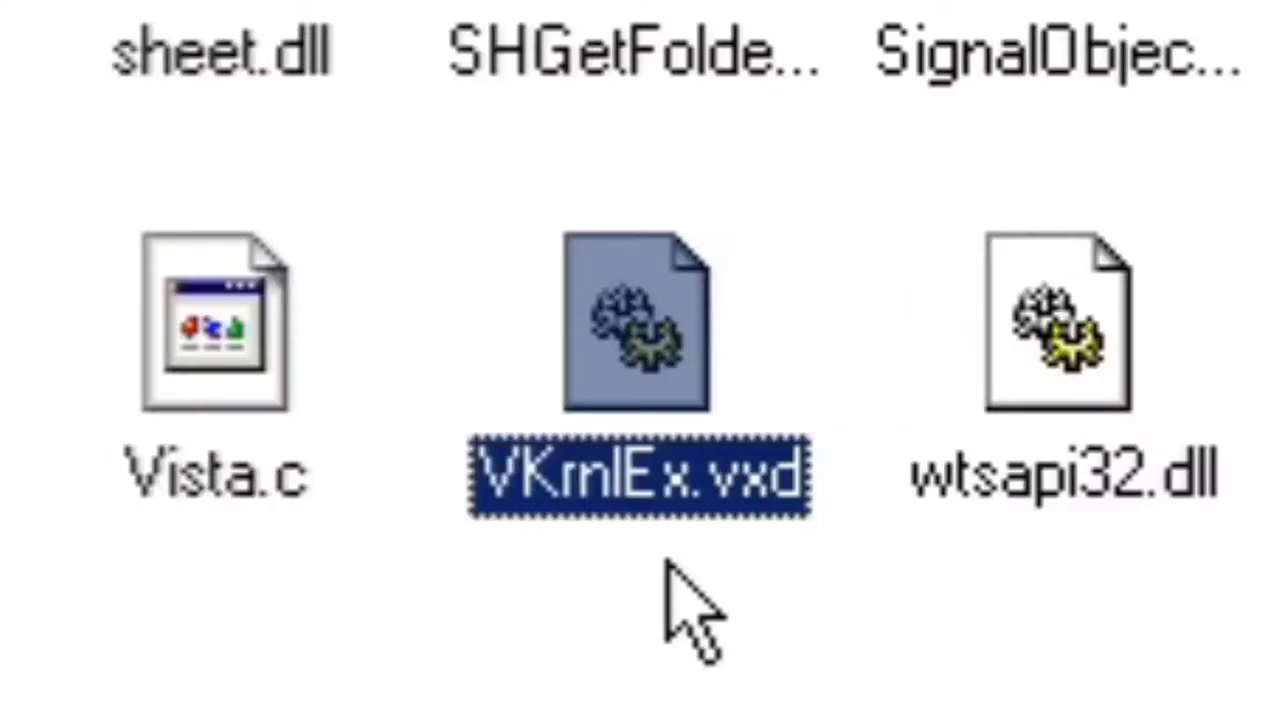
{"action": "left_click", "coordinate": [666, 529]}
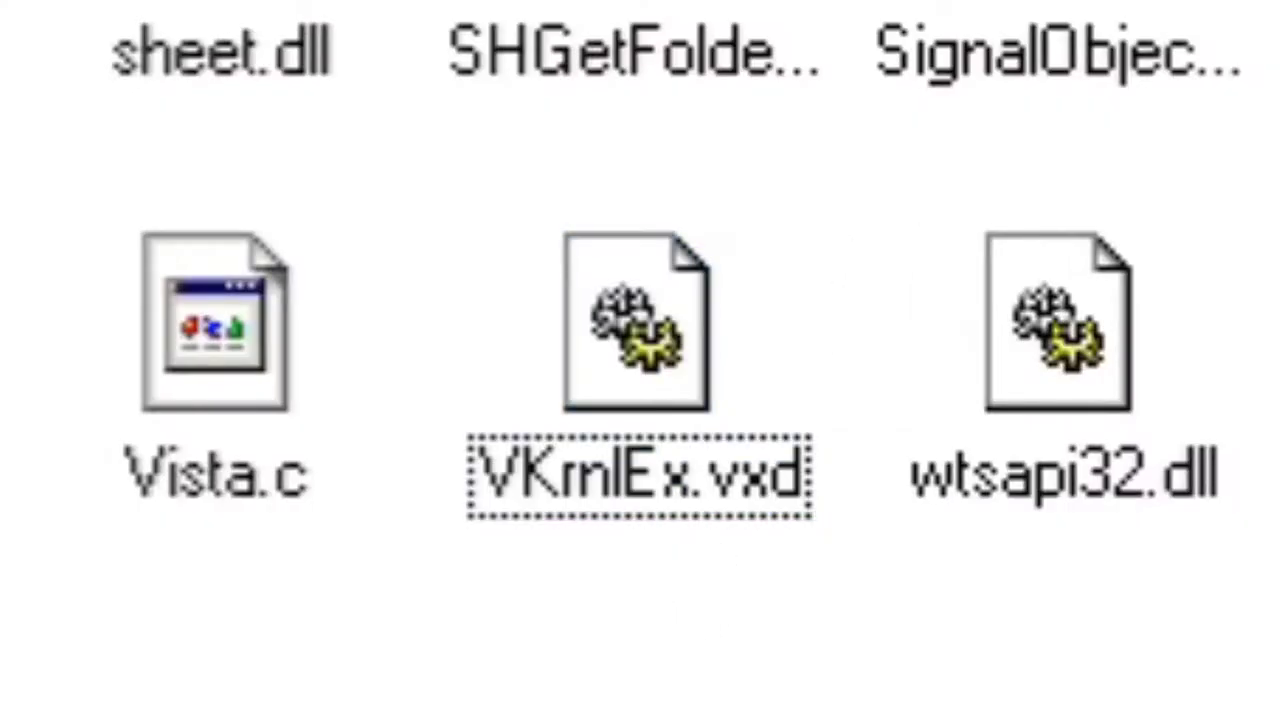
{"action": "left_click", "coordinate": [645, 355]}
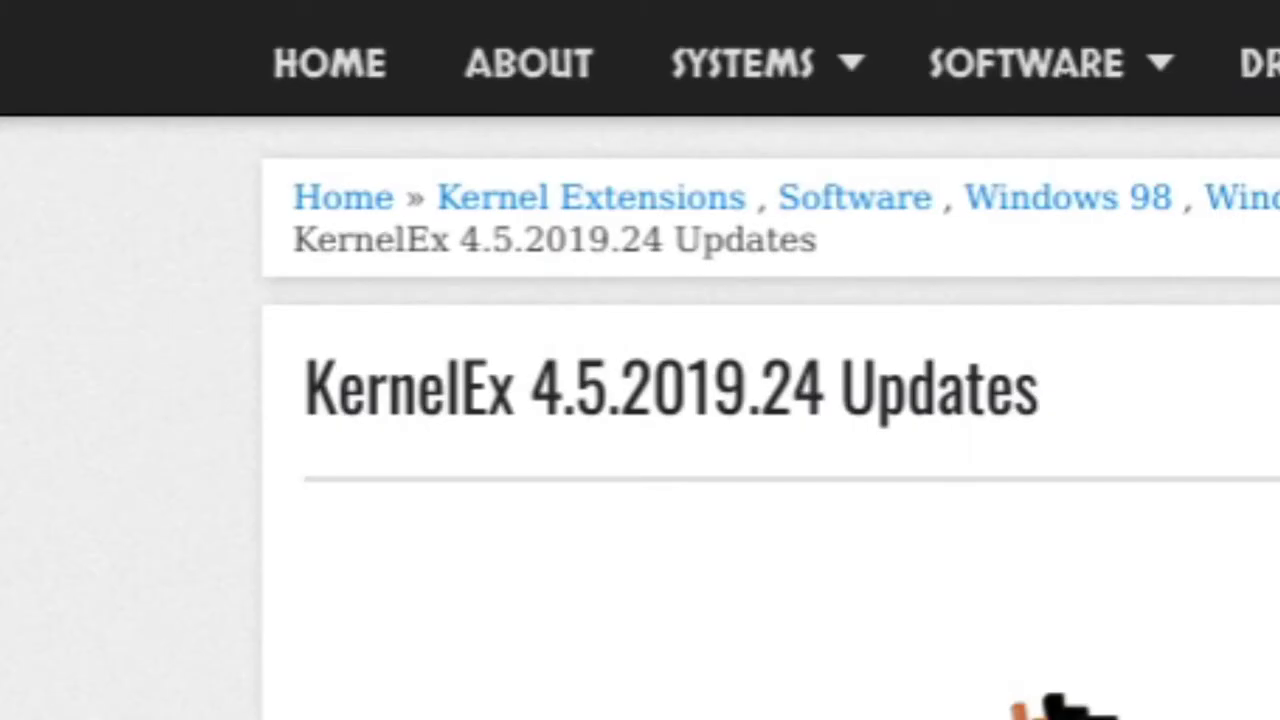
{"action": "left_click_drag", "start_coordinate": [305, 385], "coordinate": [489, 385]}
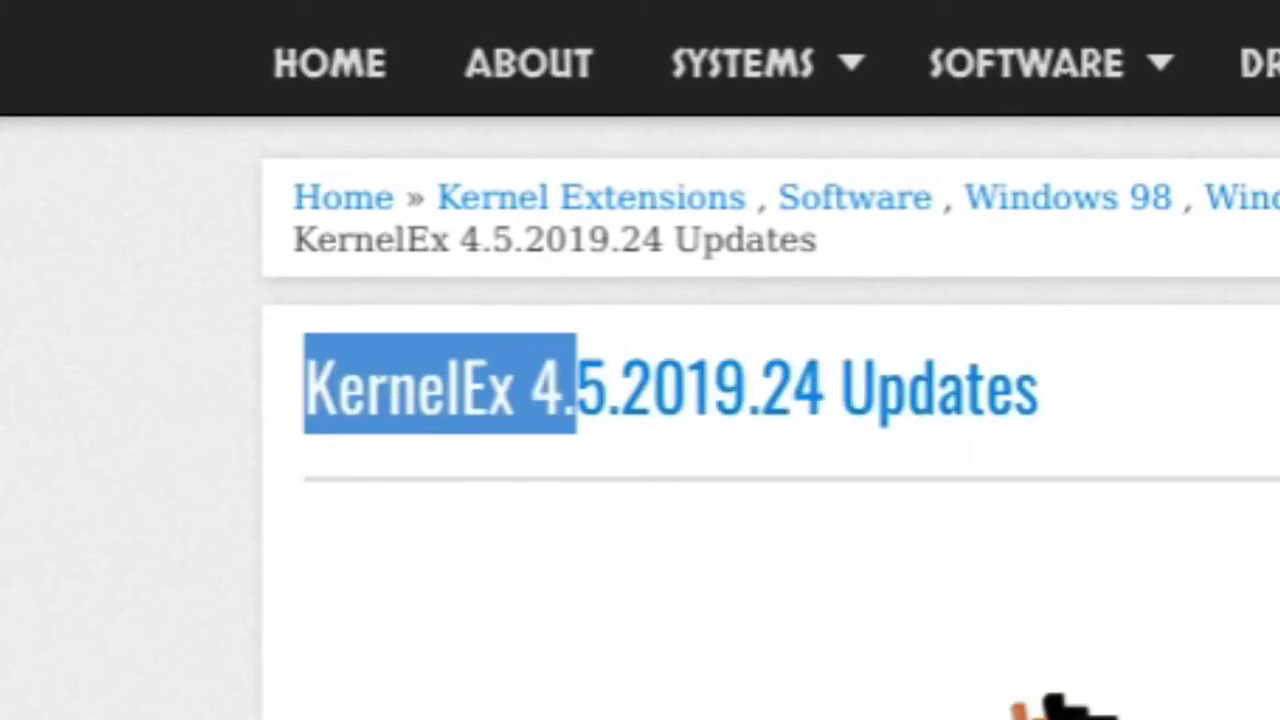
{"action": "left_click_drag", "start_coordinate": [748, 385], "coordinate": [1040, 385]}
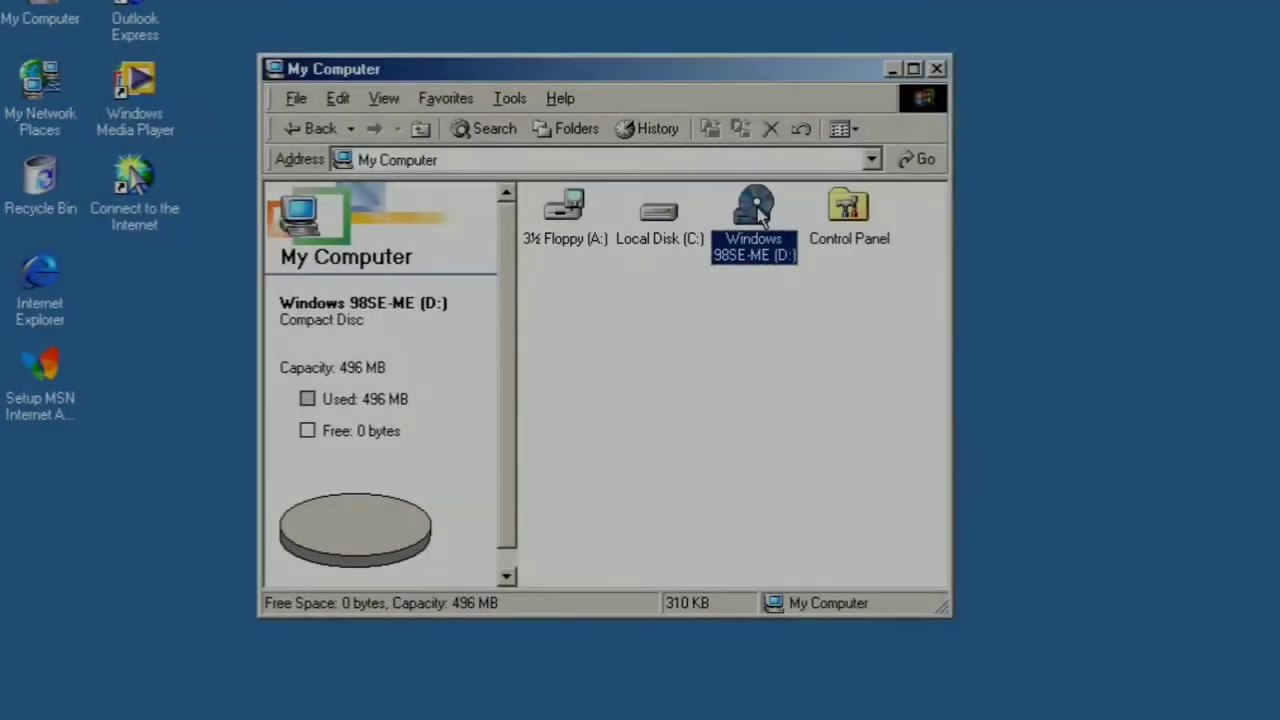
Open the Windows 98SE-ME (D:) disc and go into its A.Updates folder
{"action": "double_click", "coordinate": [751, 208]}
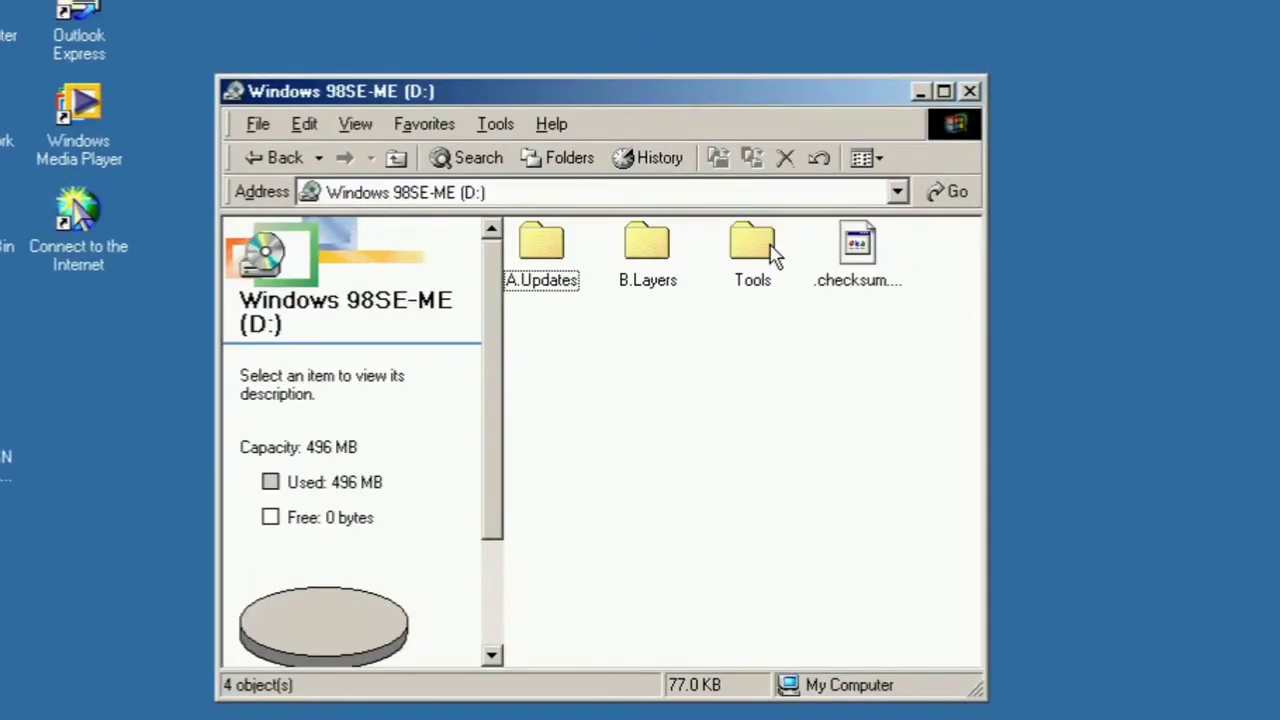
{"action": "double_click", "coordinate": [562, 272]}
{"action": "double_click", "coordinate": [547, 263]}
{"action": "double_click", "coordinate": [527, 308]}
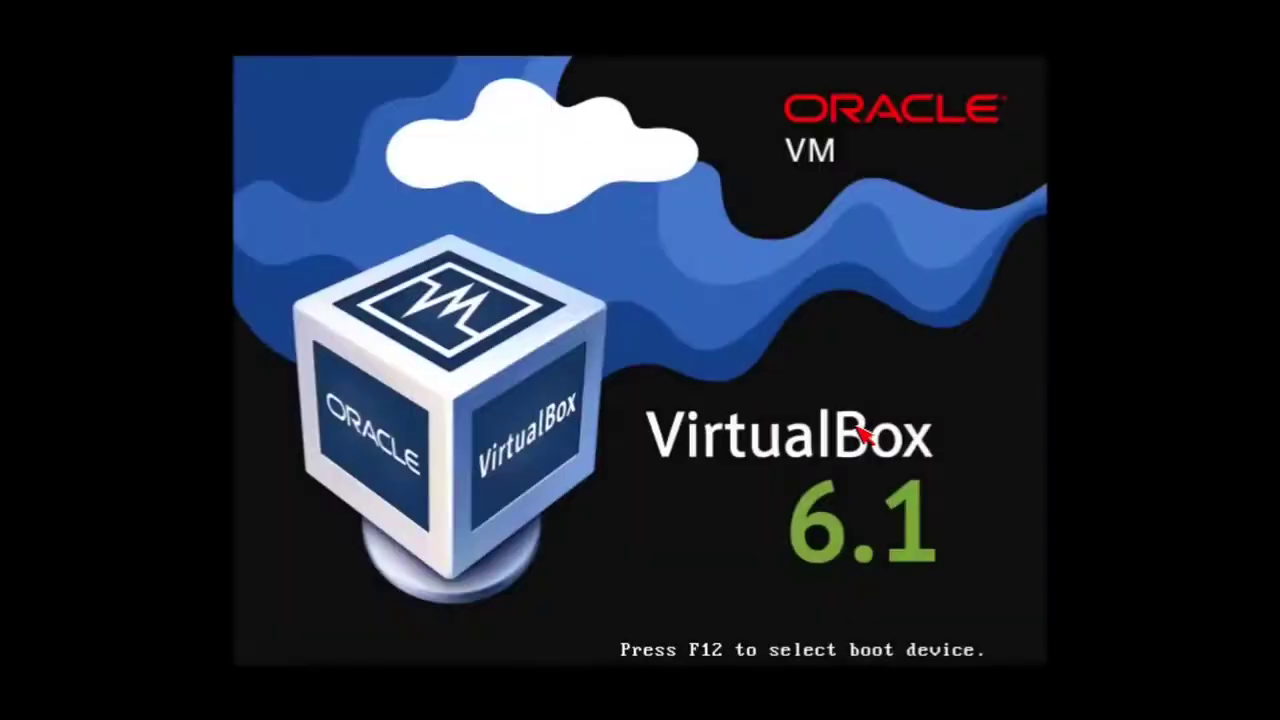
Continue the DirectX setup with the license agreement accepted, and acknowledge the KernelEx installation check
{"action": "left_click", "coordinate": [862, 198]}
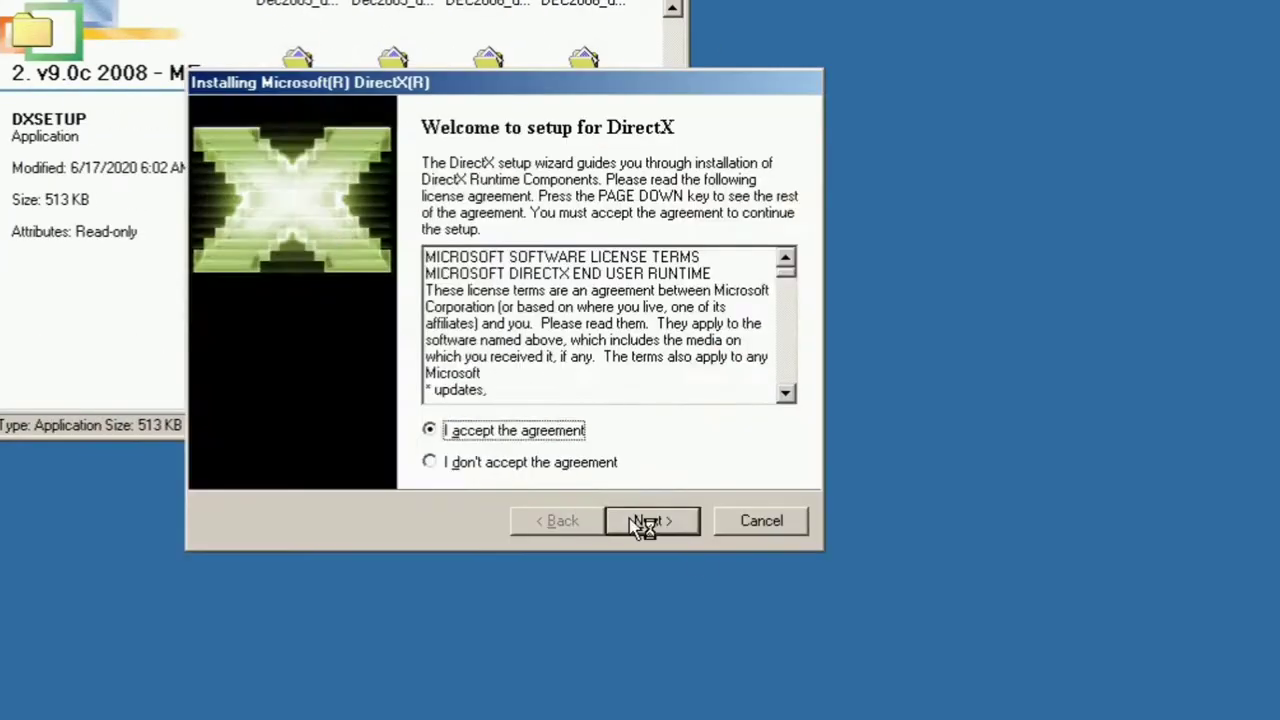
{"action": "left_click", "coordinate": [629, 518]}
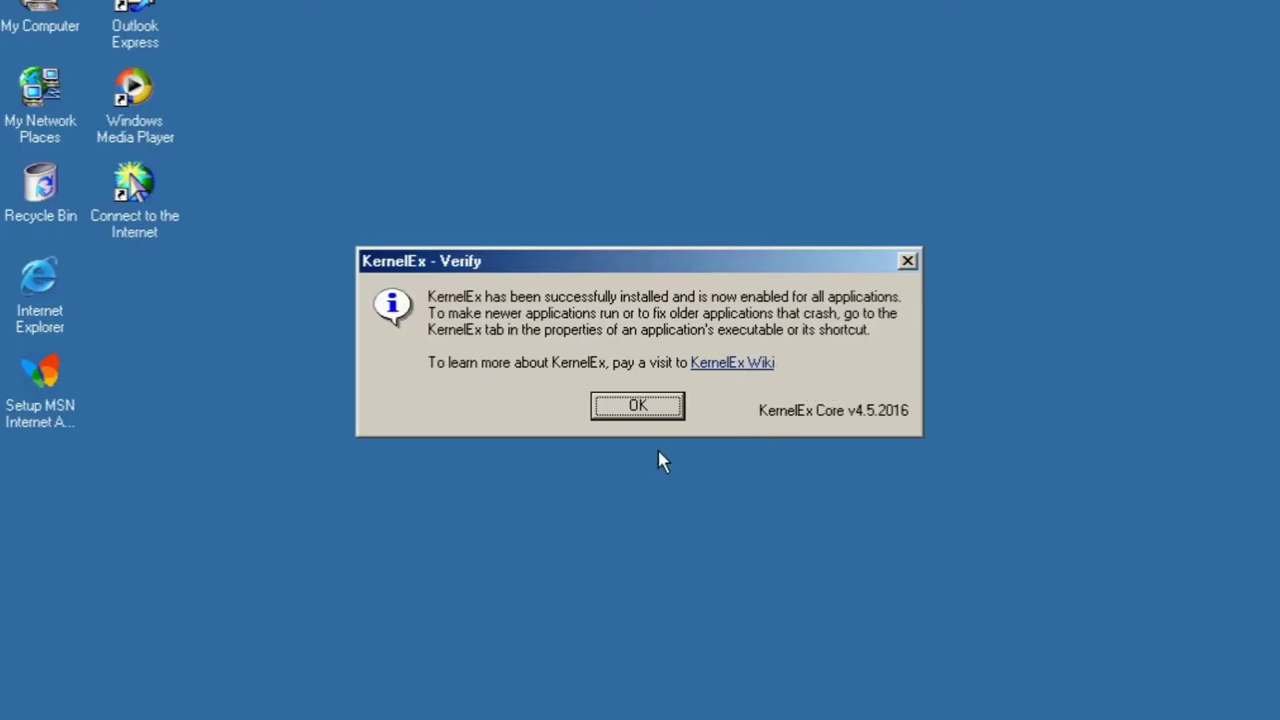
{"action": "left_click", "coordinate": [640, 406]}
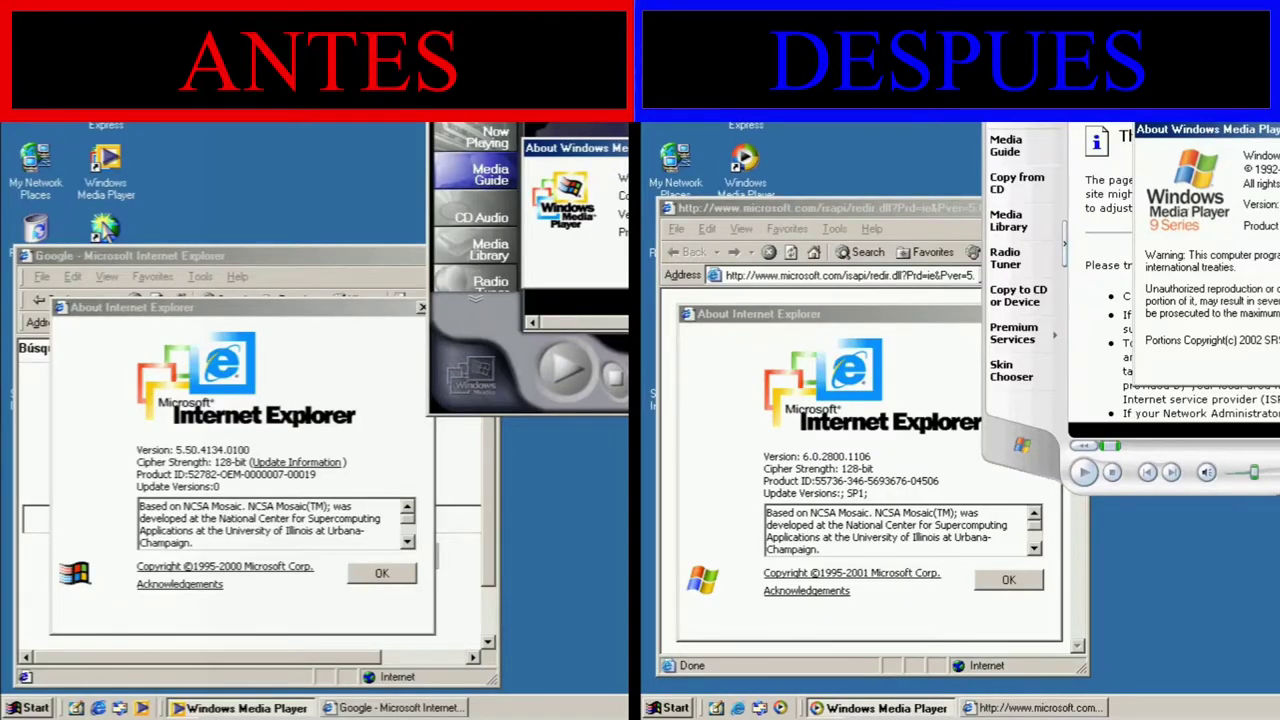
Open Paint's KernelEx properties, enable a specific compatibility mode and look through the available Windows versions
{"action": "left_click", "coordinate": [926, 395]}
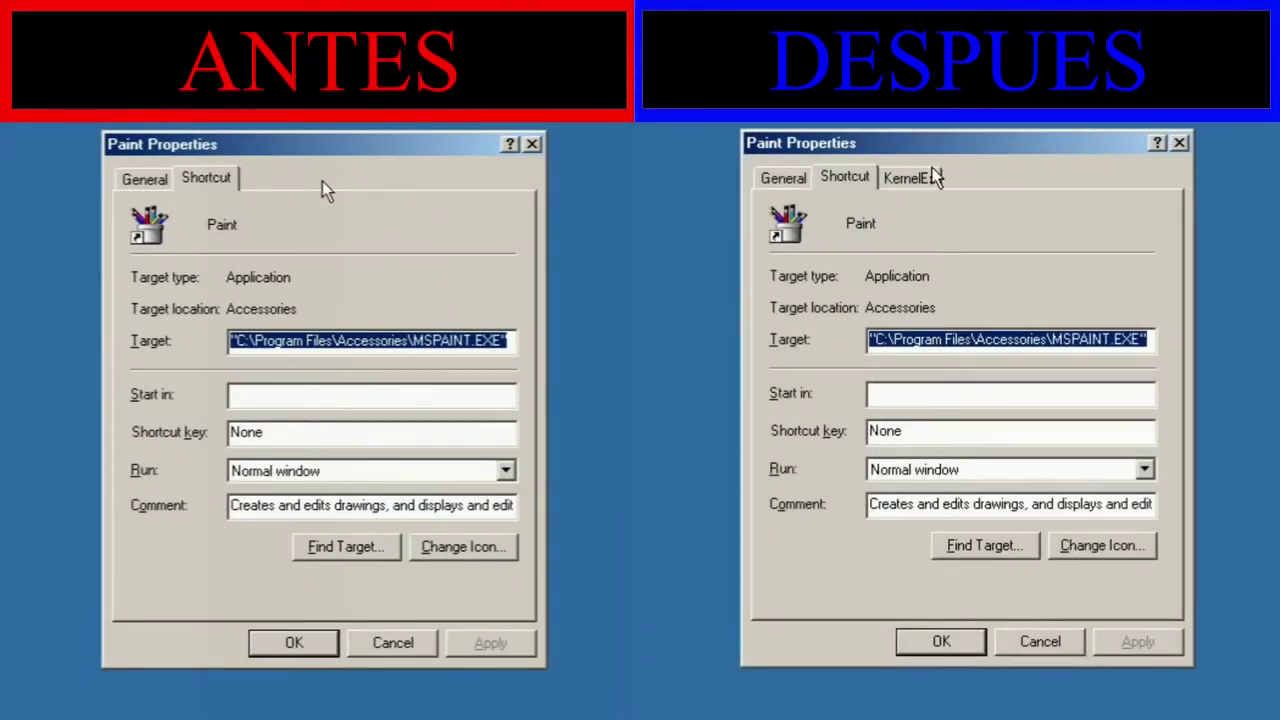
{"action": "left_click", "coordinate": [925, 184]}
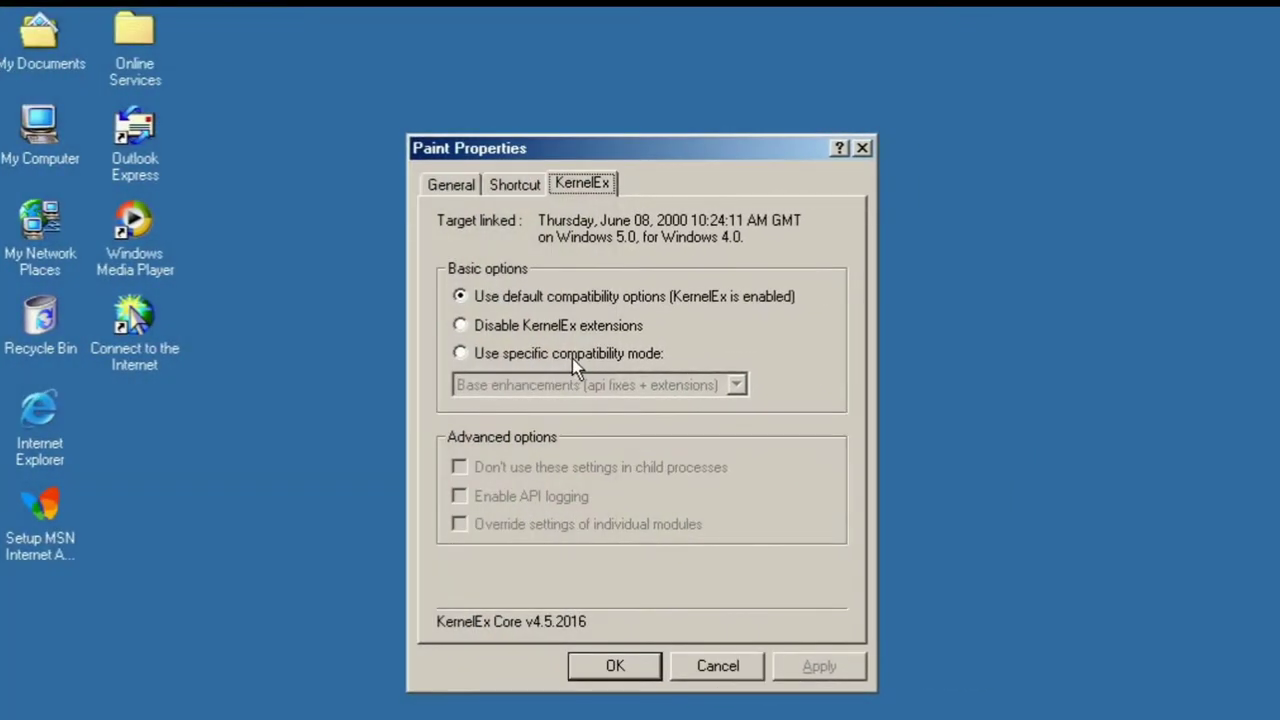
{"action": "left_click", "coordinate": [900, 340]}
{"action": "left_click", "coordinate": [738, 392]}
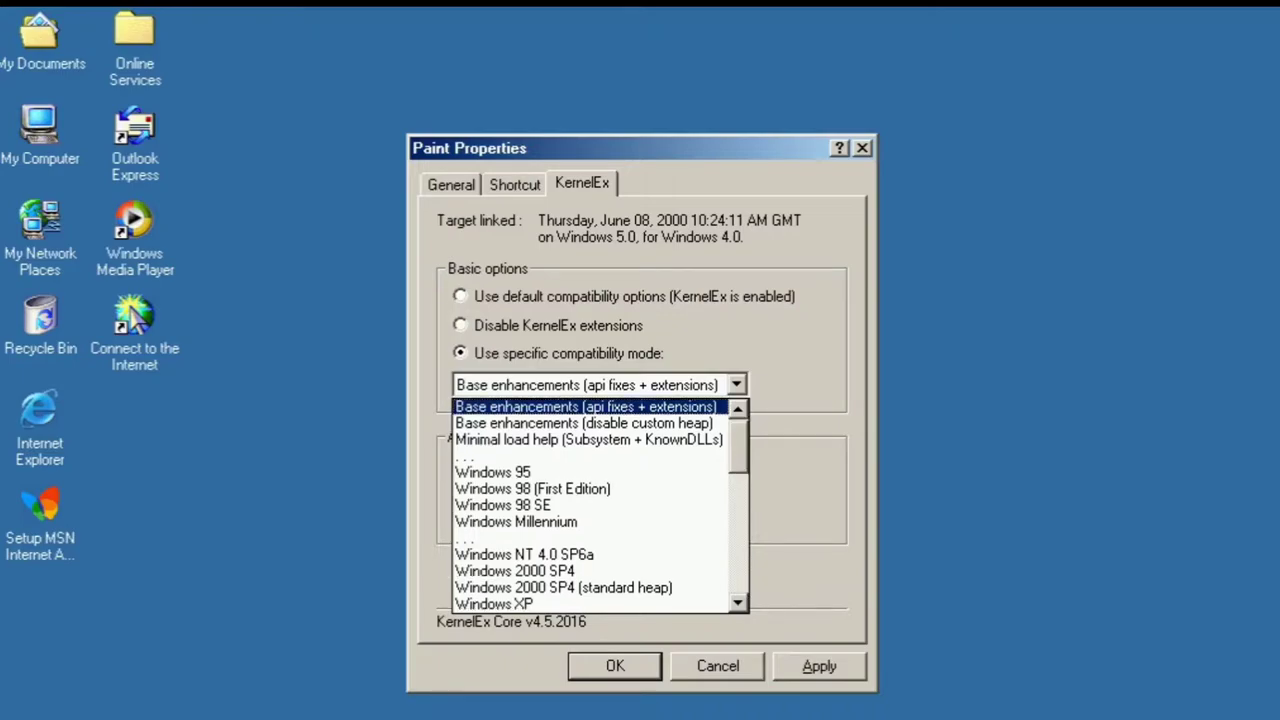
{"action": "scroll", "coordinate": [742, 468], "scroll_direction": "down", "scroll_amount": 4}
{"action": "scroll", "coordinate": [740, 490], "scroll_direction": "down", "scroll_amount": 2}
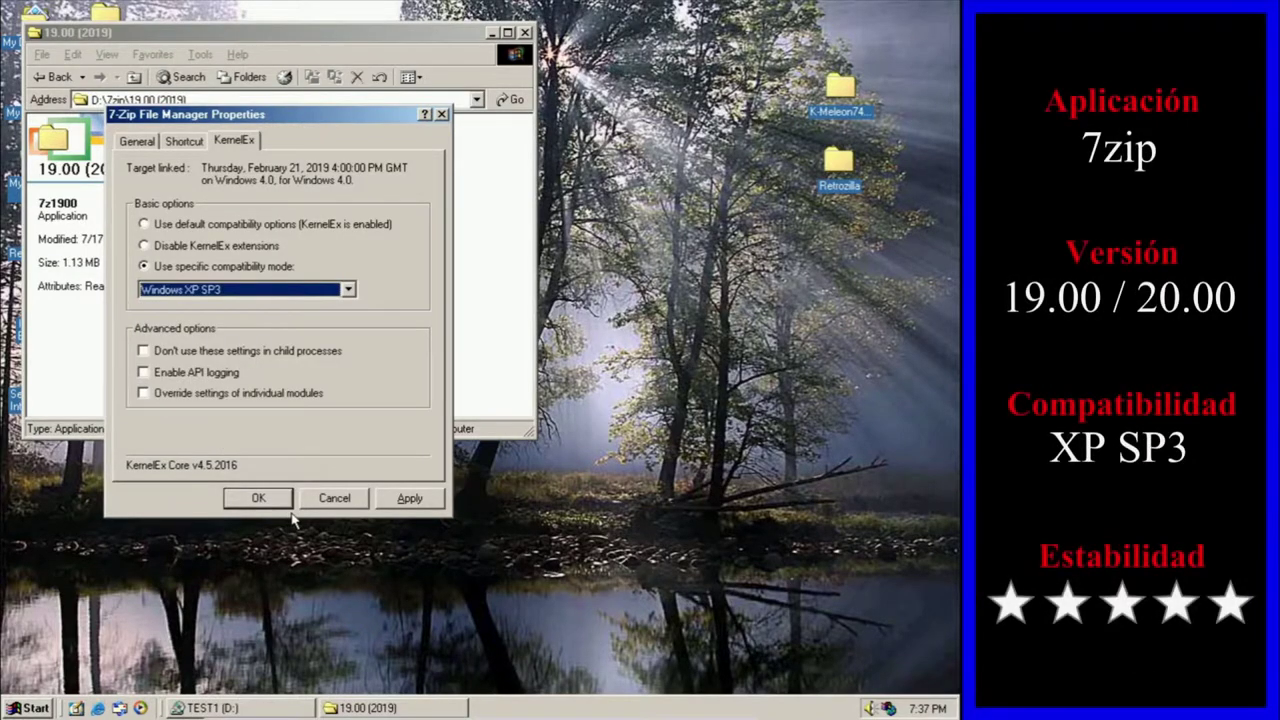
Apply the Windows XP SP3 compatibility mode to the 7-Zip File Manager shortcut and launch the program
{"action": "left_click", "coordinate": [284, 503]}
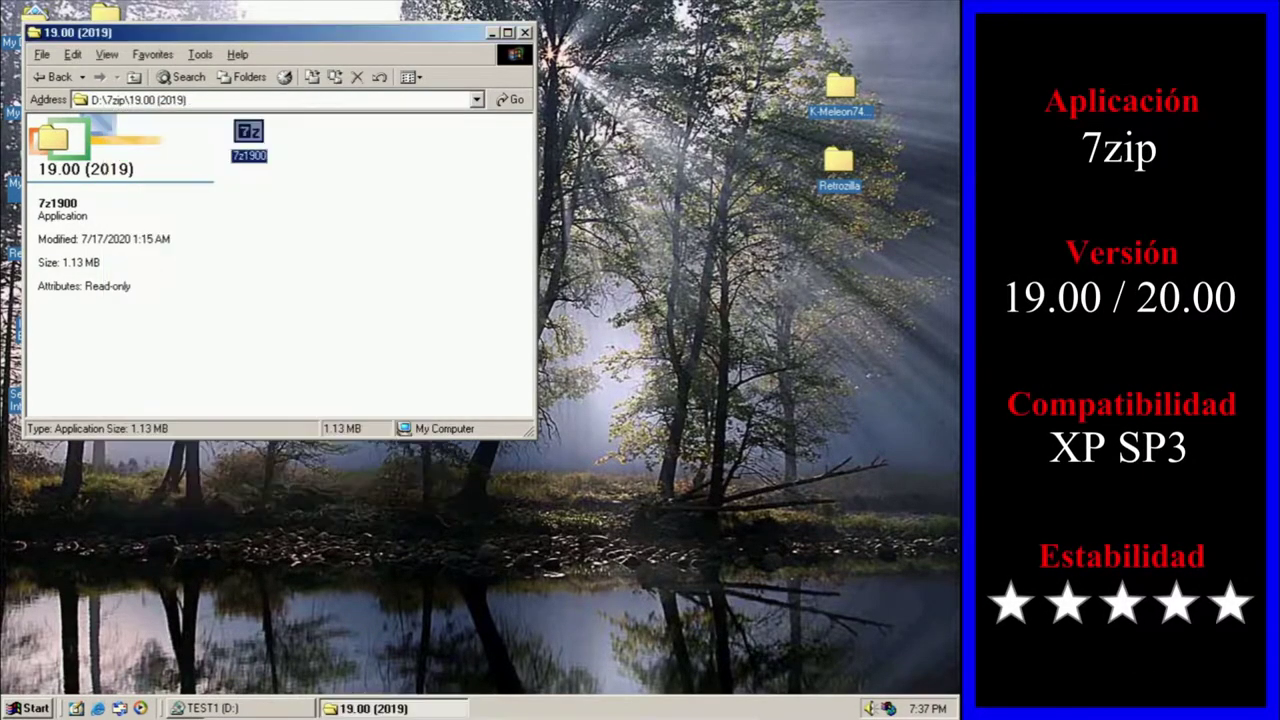
{"action": "left_click", "coordinate": [30, 708]}
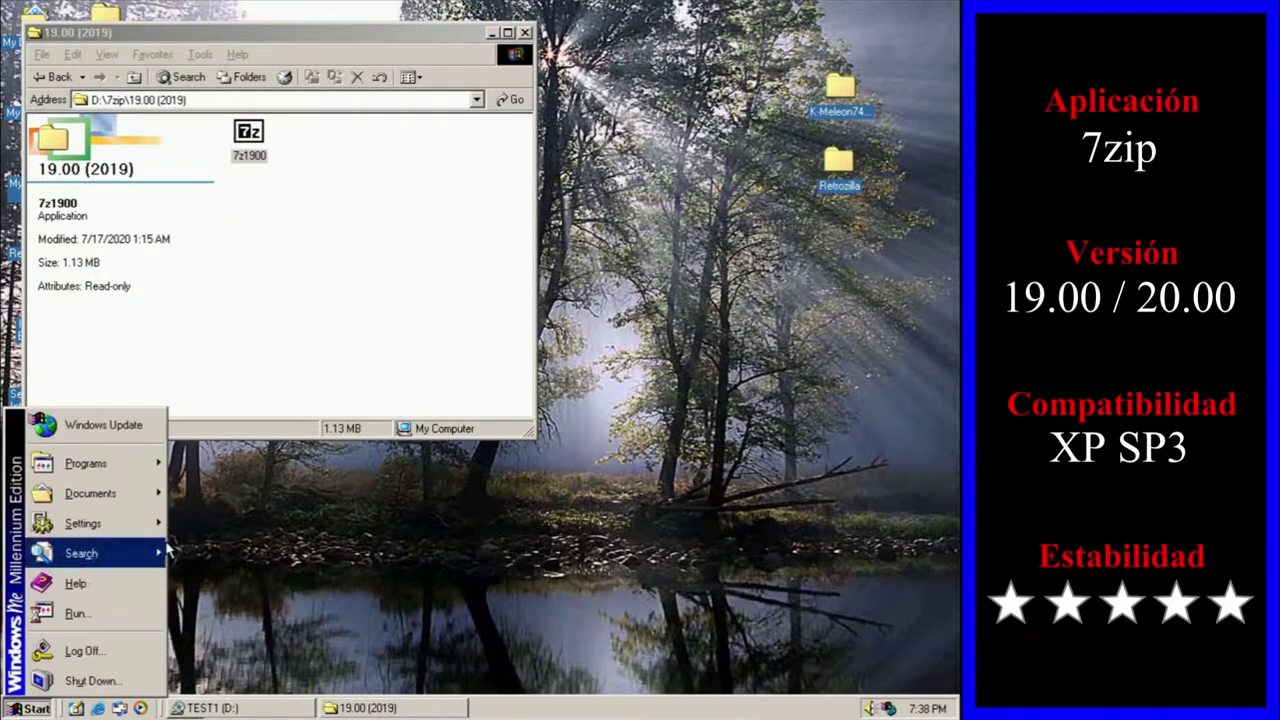
{"action": "mouse_move", "coordinate": [130, 468]}
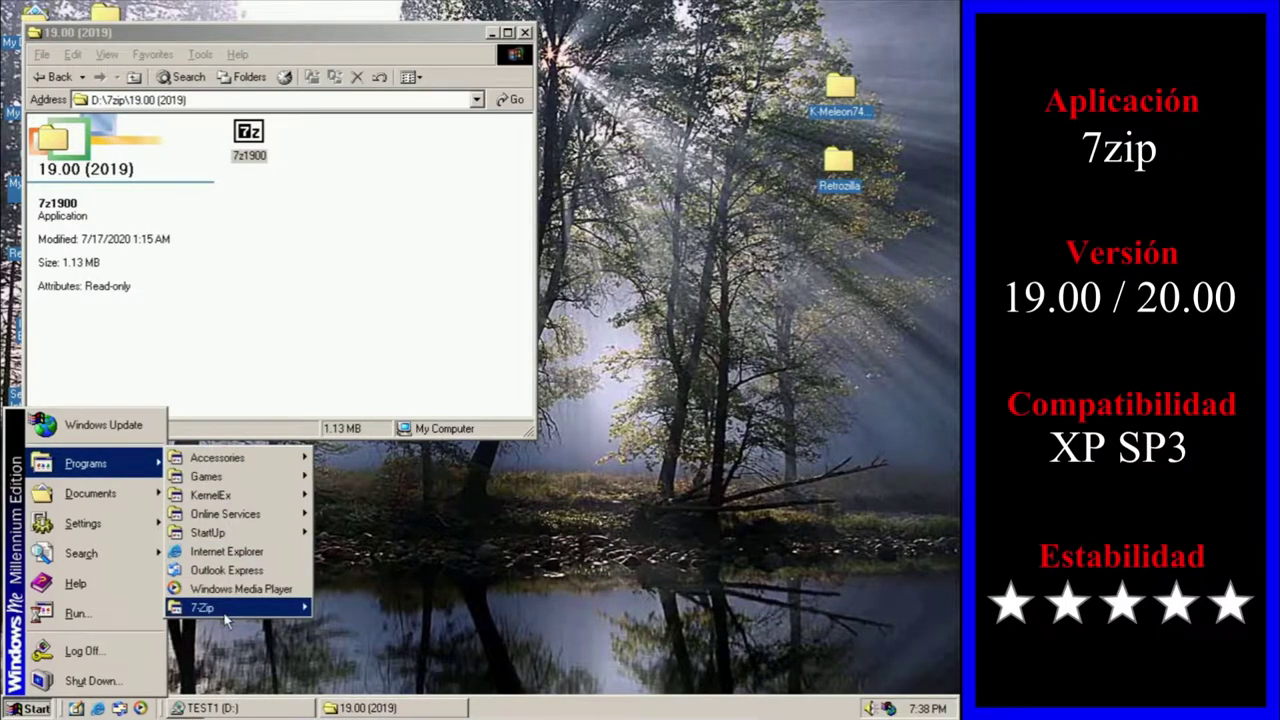
{"action": "mouse_move", "coordinate": [232, 612]}
{"action": "left_click", "coordinate": [338, 610]}
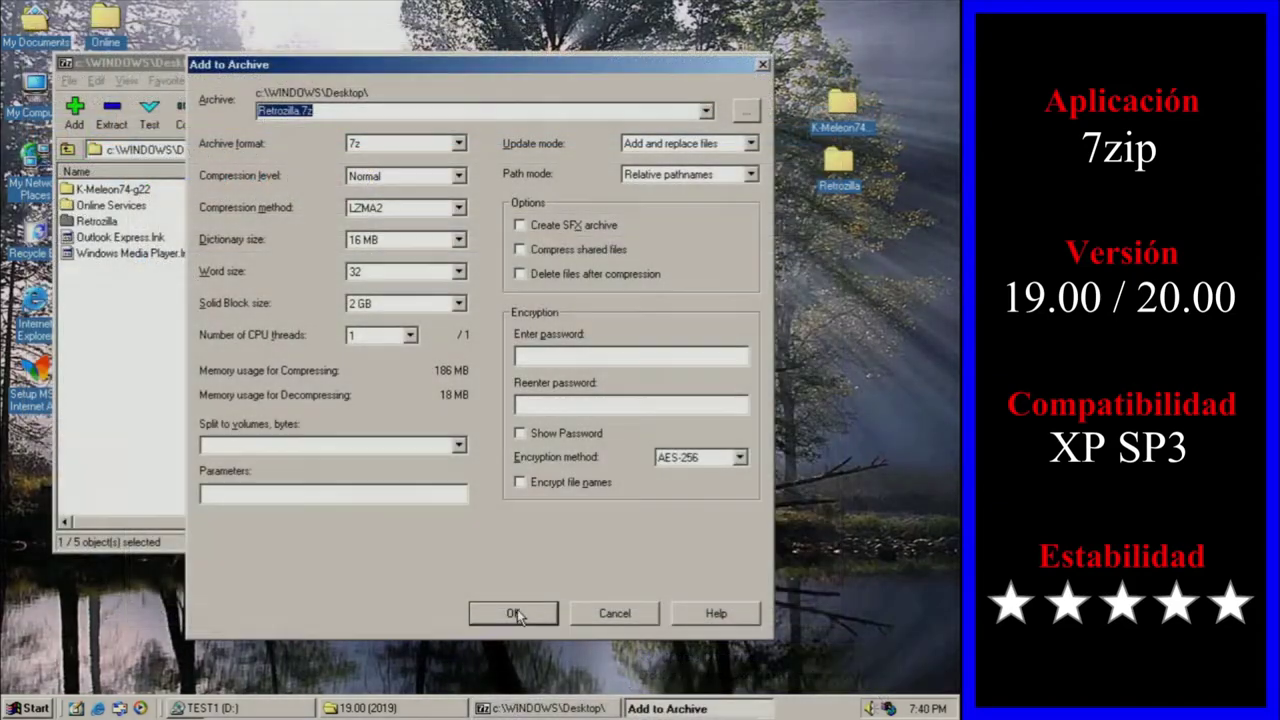
Compress the desktop's Retrozilla folder into Retrozilla.7z in 7z format with Normal level and the LZMA2 method
{"action": "left_click", "coordinate": [489, 609]}
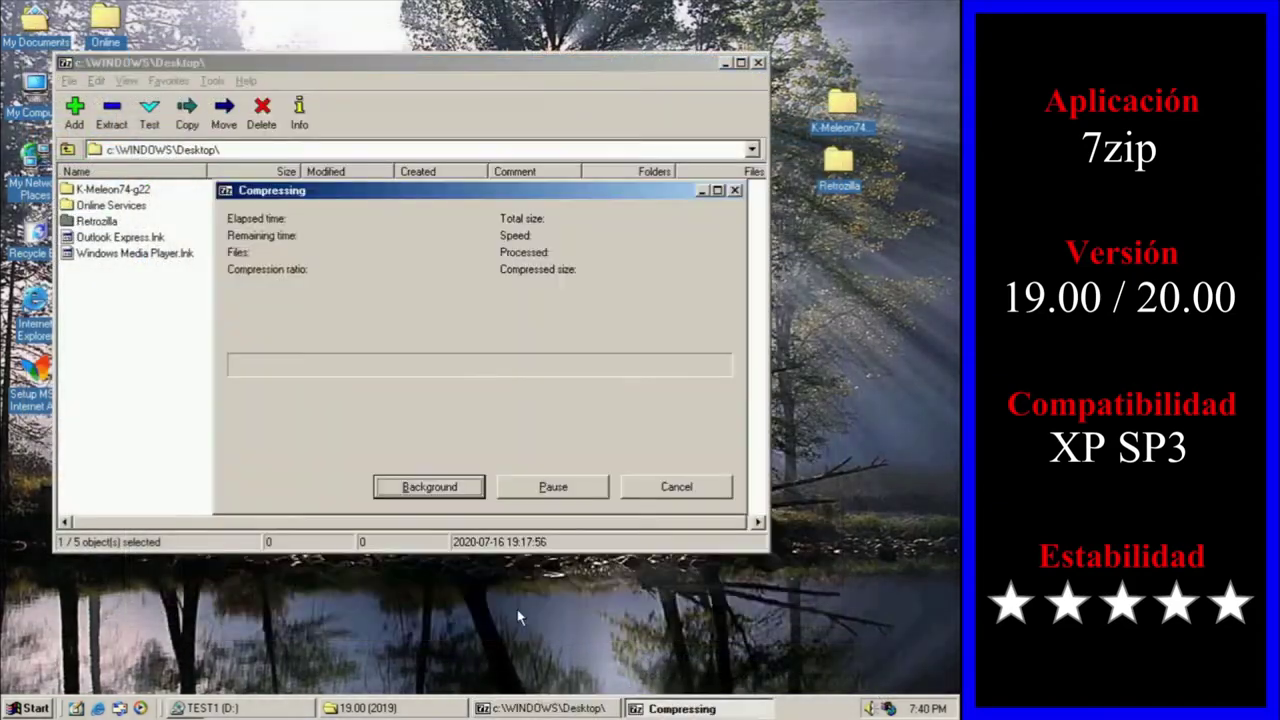
{"action": "left_click", "coordinate": [399, 487]}
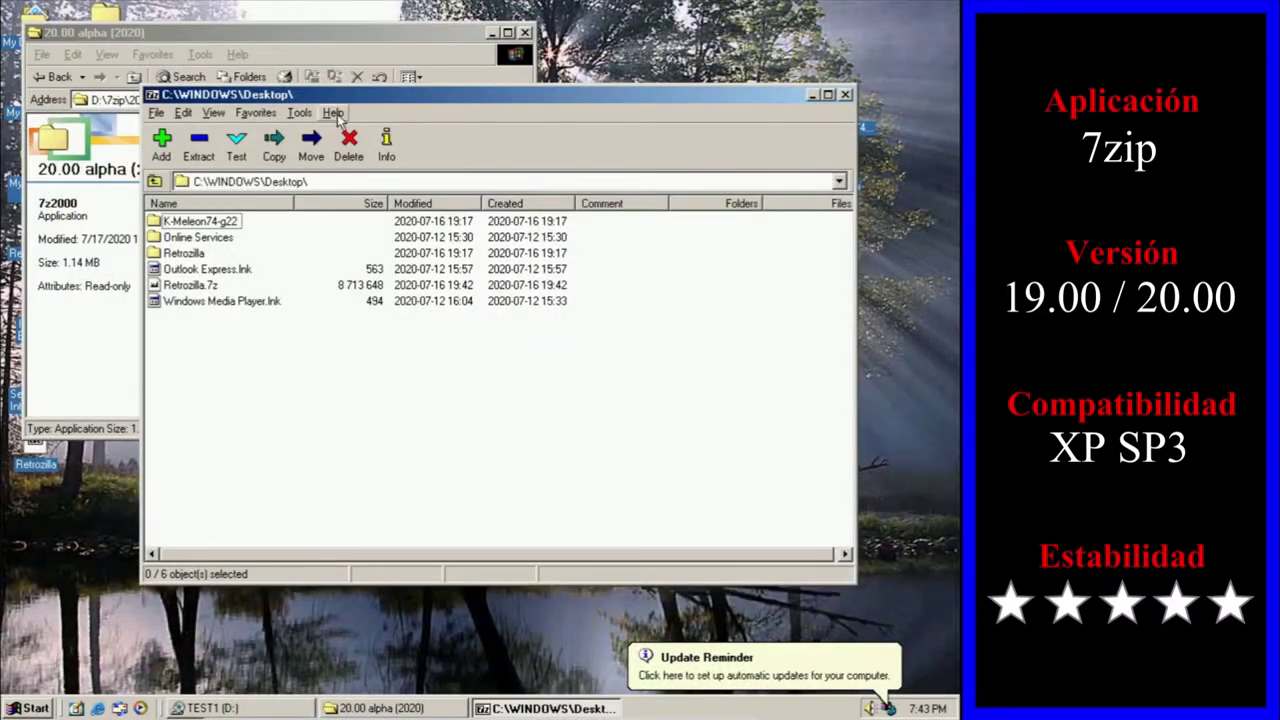
{"action": "left_click", "coordinate": [373, 158]}
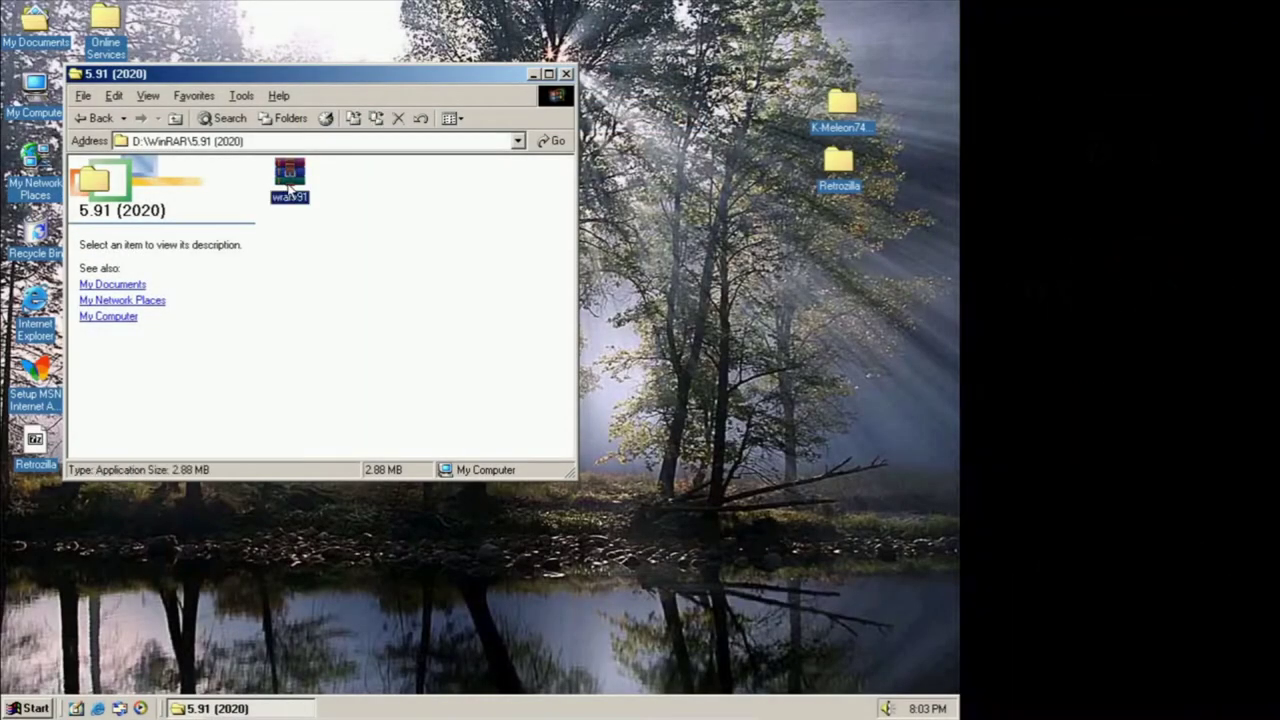
Install WinRAR 5.91 from wrar591 into C:\Program Files\WinRAR, keeping the default file associations and shell integration
{"action": "double_click", "coordinate": [288, 180]}
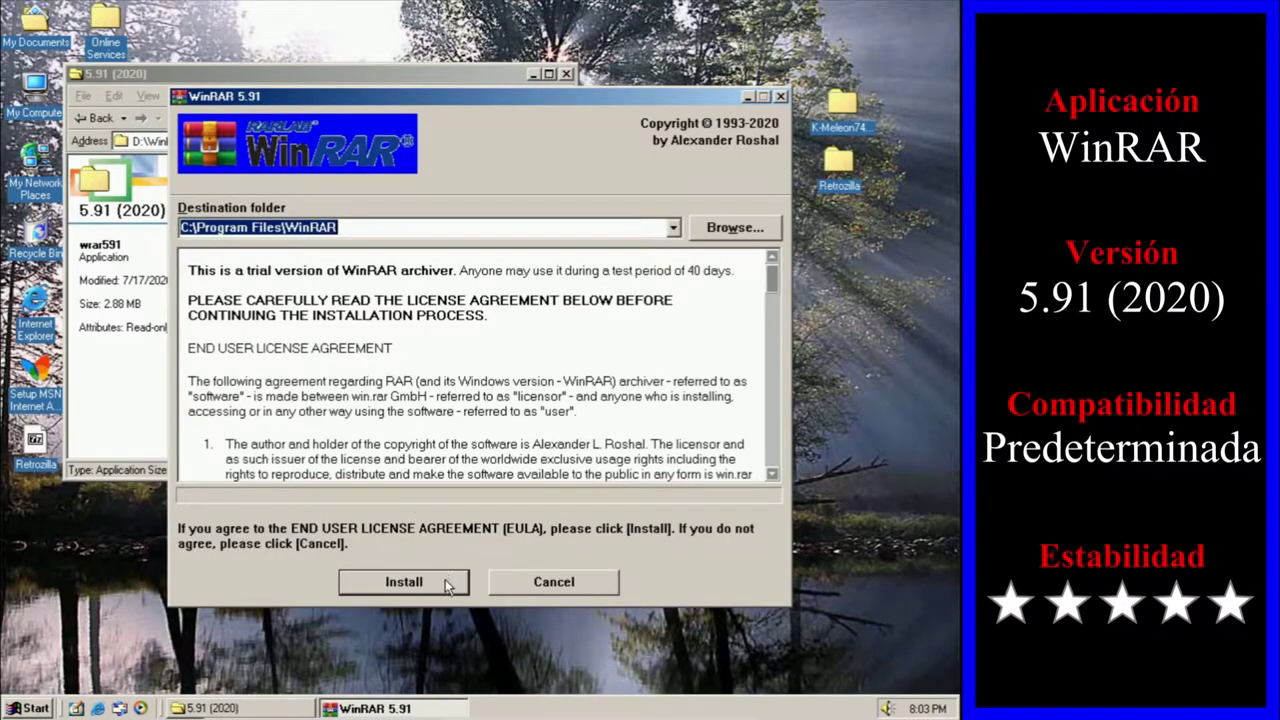
{"action": "left_click", "coordinate": [404, 582]}
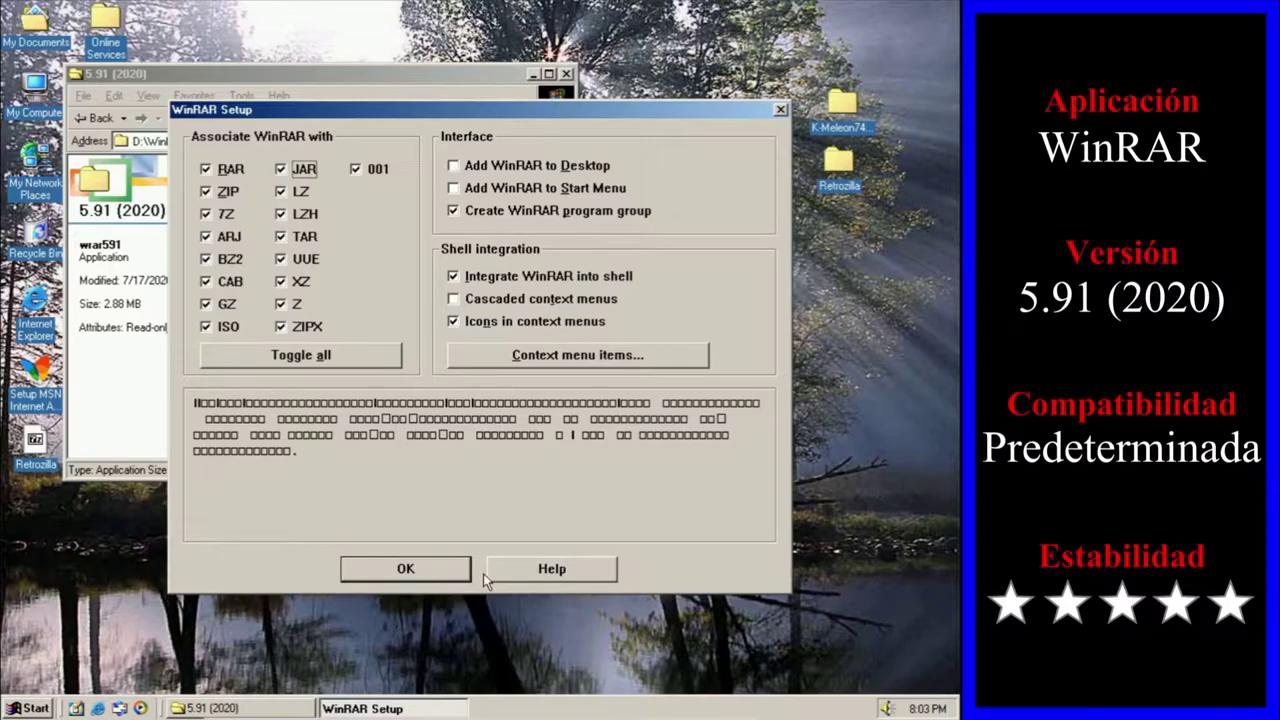
{"action": "key", "text": "Return"}
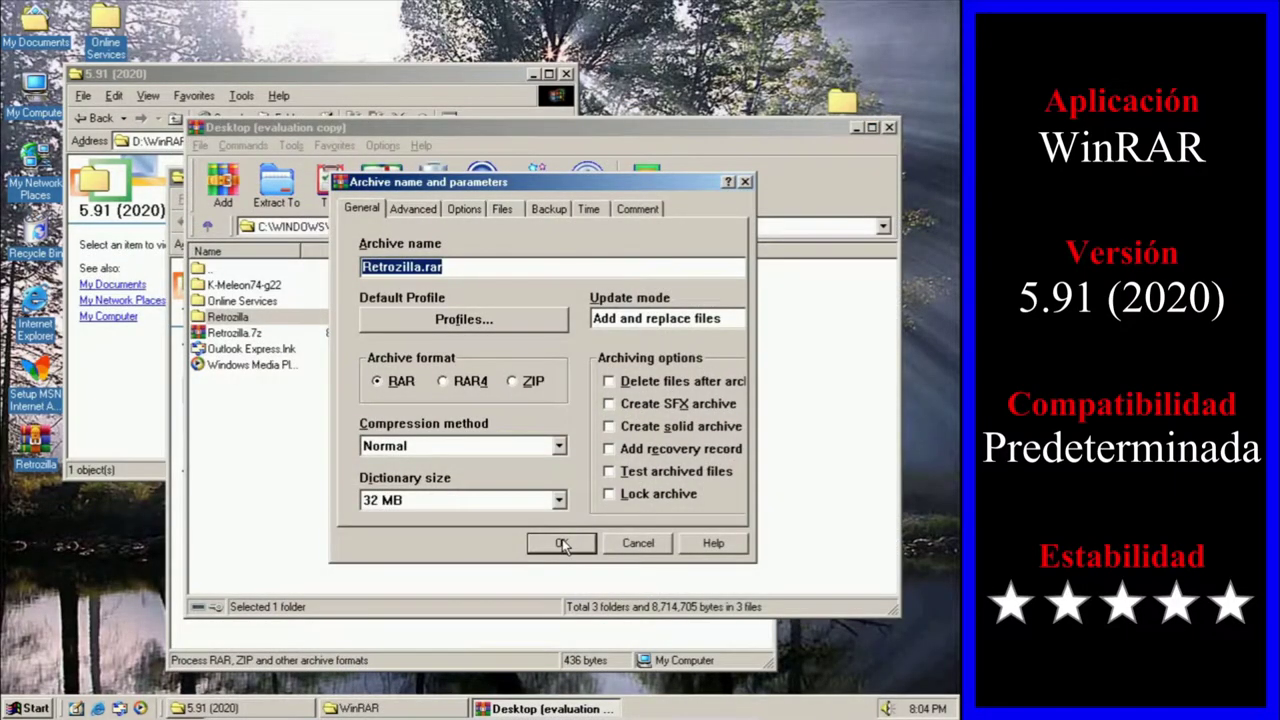
Archive the Retrozilla folder as Retrozilla.rar with Normal compression, and try the books icon in the About WinRAR window
{"action": "left_click", "coordinate": [561, 543]}
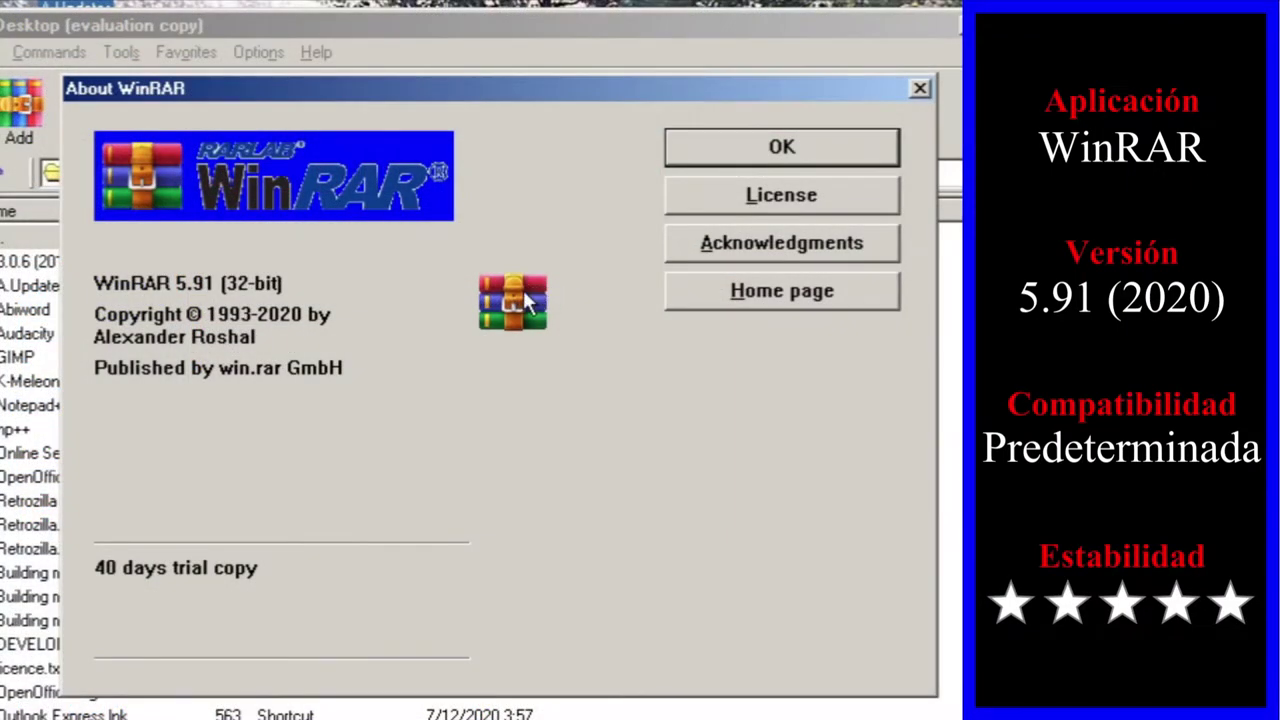
{"action": "left_click", "coordinate": [520, 303]}
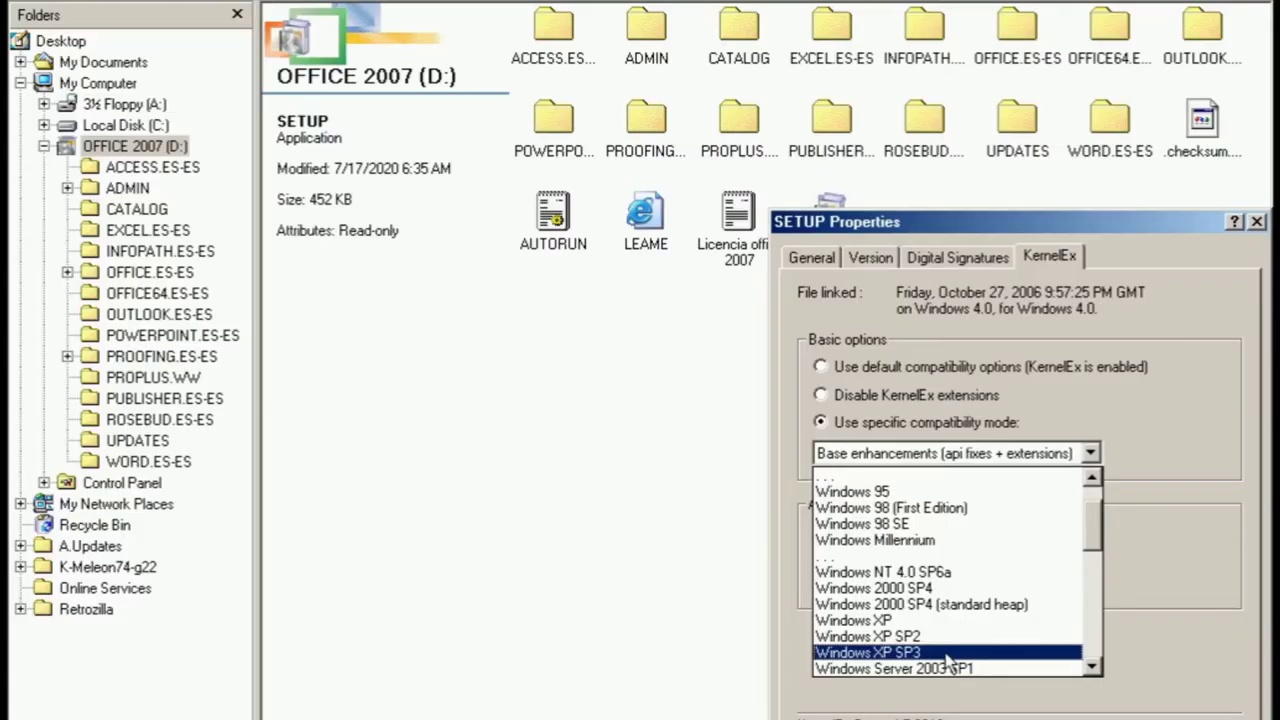
Set the Office 2007 SETUP file to Windows XP SP3 compatibility mode and try to run the installer
{"action": "key", "text": "Return"}
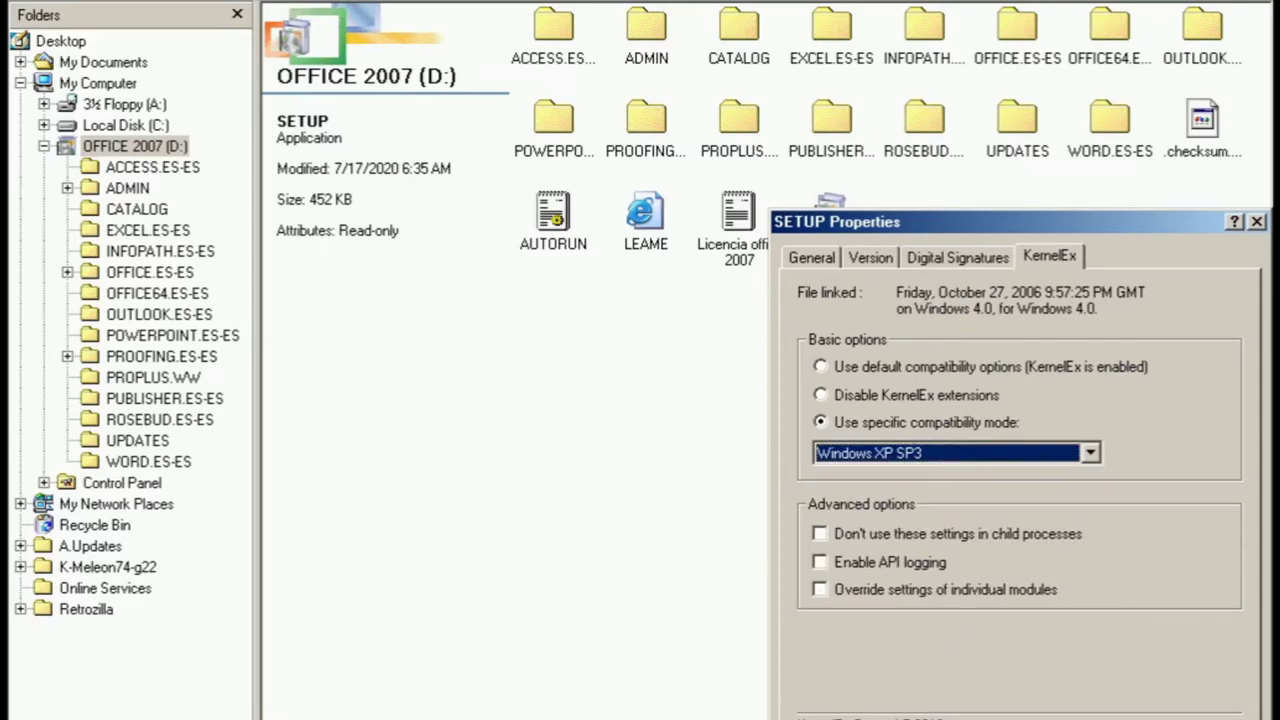
{"action": "key", "text": "Return"}
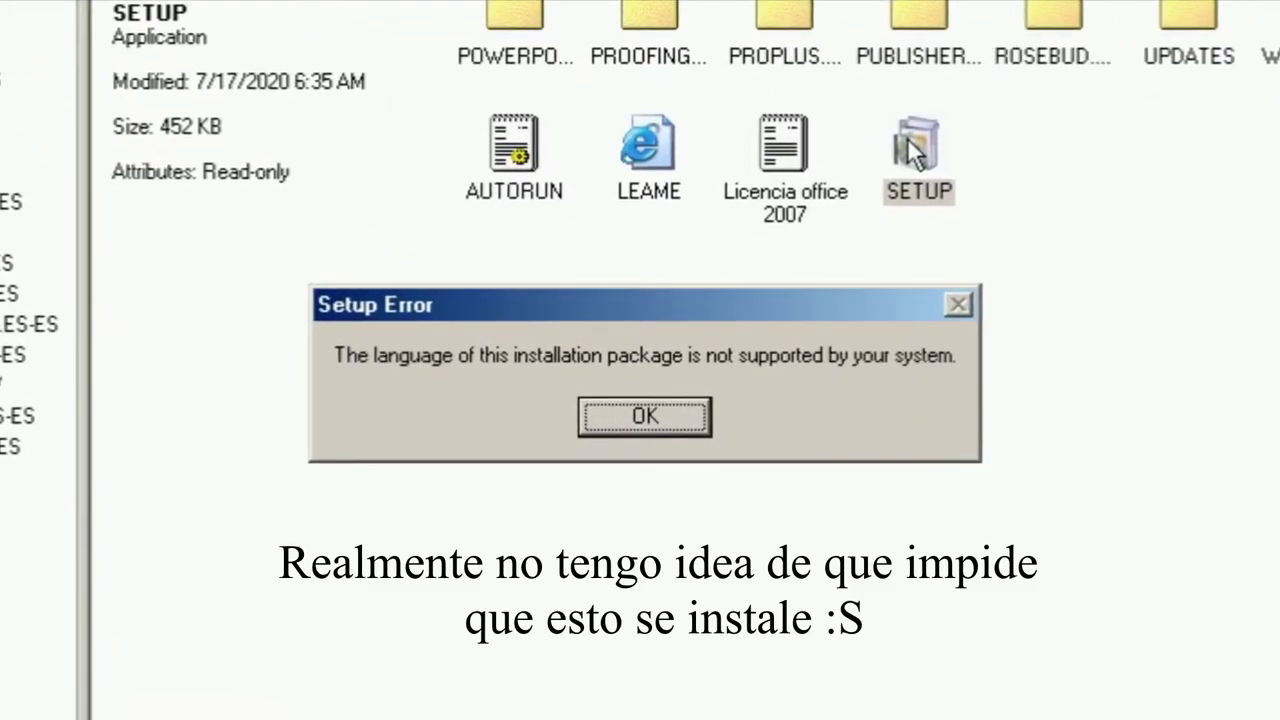
{"action": "left_click", "coordinate": [650, 422]}
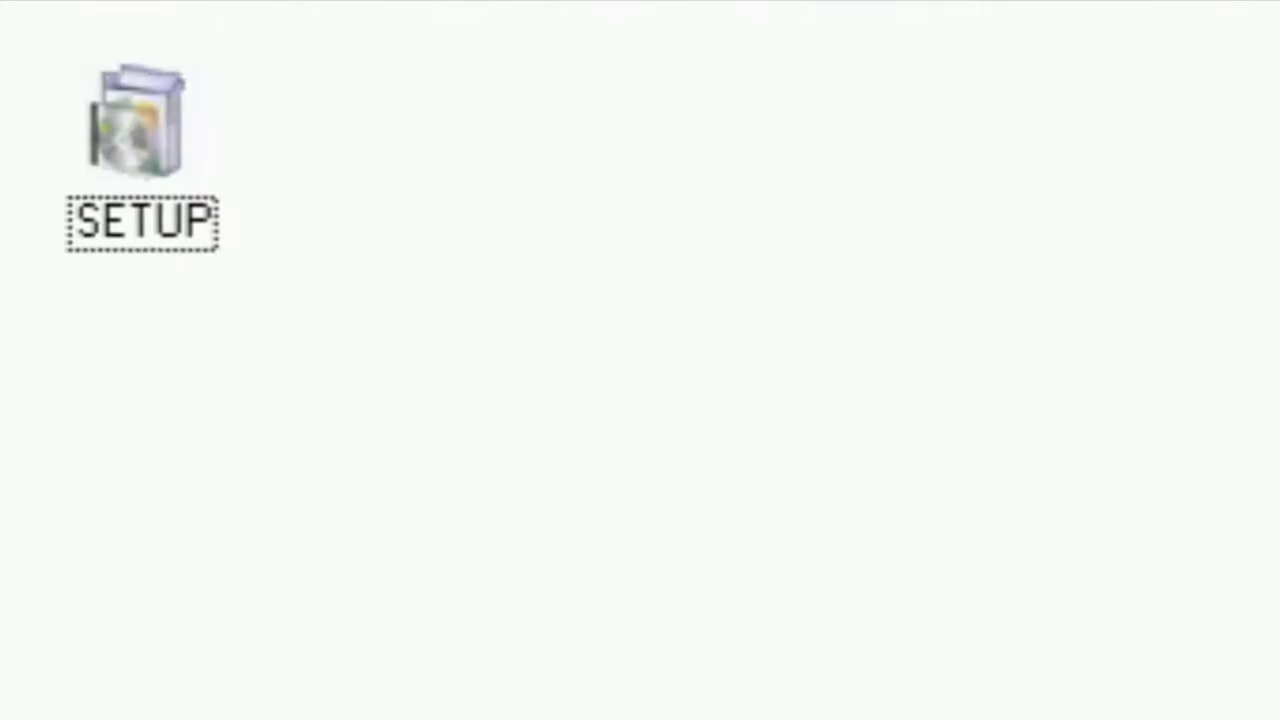
{"action": "double_click", "coordinate": [135, 140]}
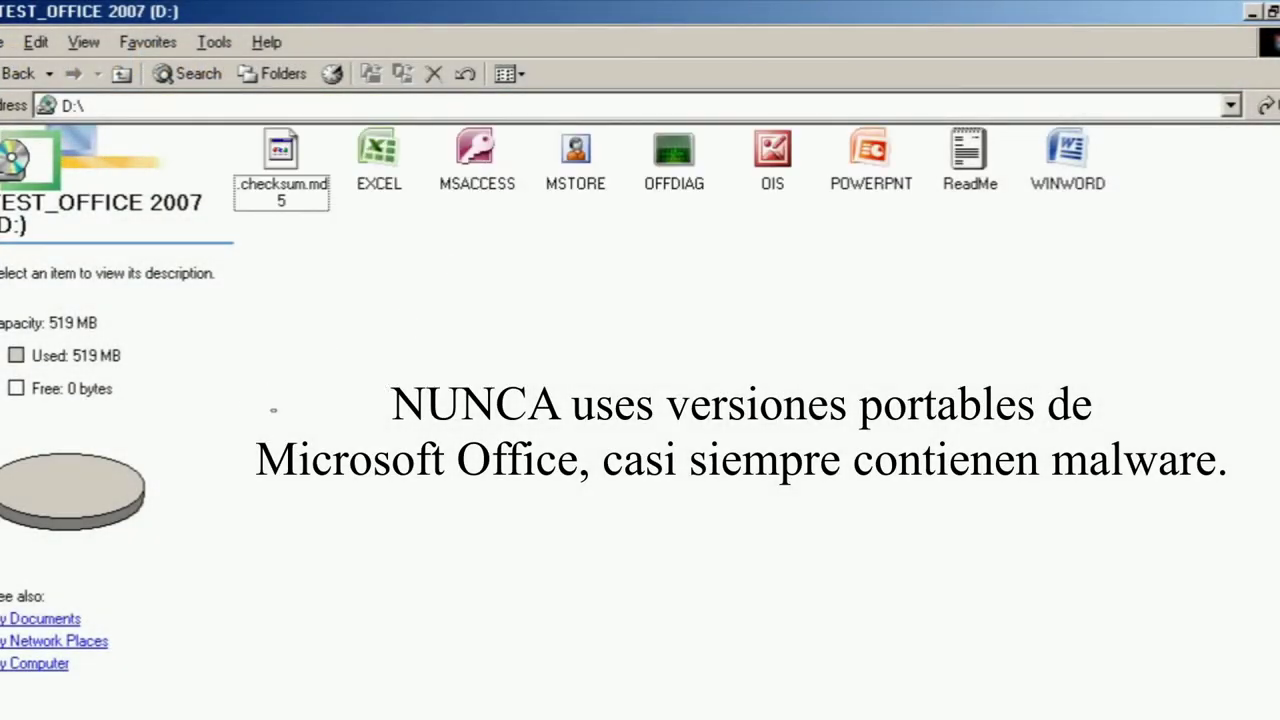
{"action": "left_click_drag", "start_coordinate": [777, 430], "coordinate": [1180, 176]}
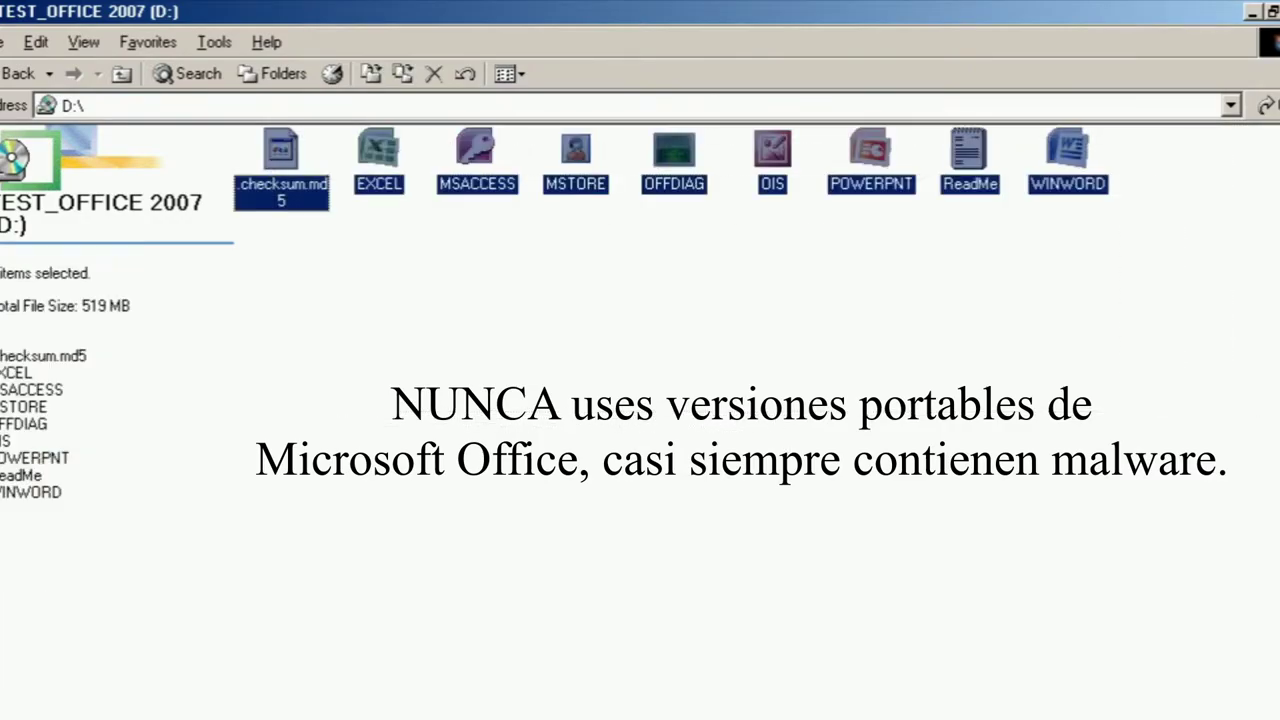
{"action": "left_click", "coordinate": [940, 355]}
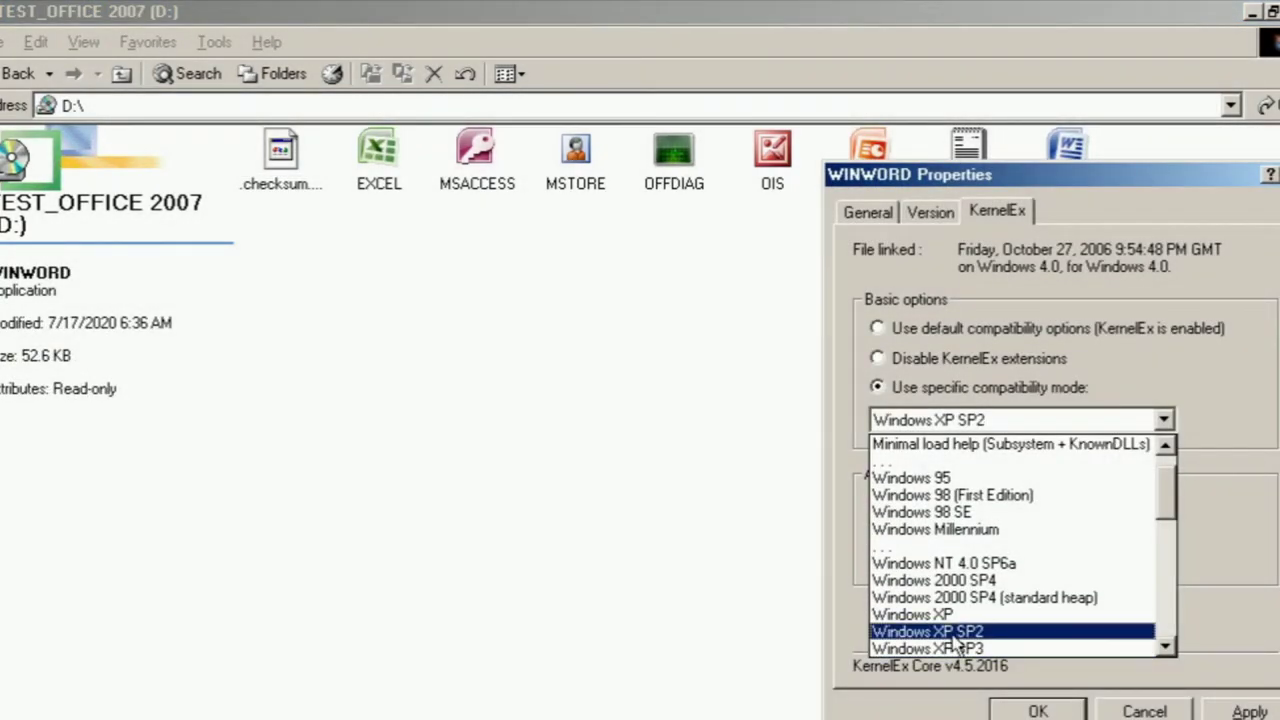
Set WINWORD on the TEST_OFFICE 2007 disc to Windows XP SP2 compatibility mode and launch it
{"action": "left_click", "coordinate": [952, 638]}
{"action": "key", "text": "Return"}
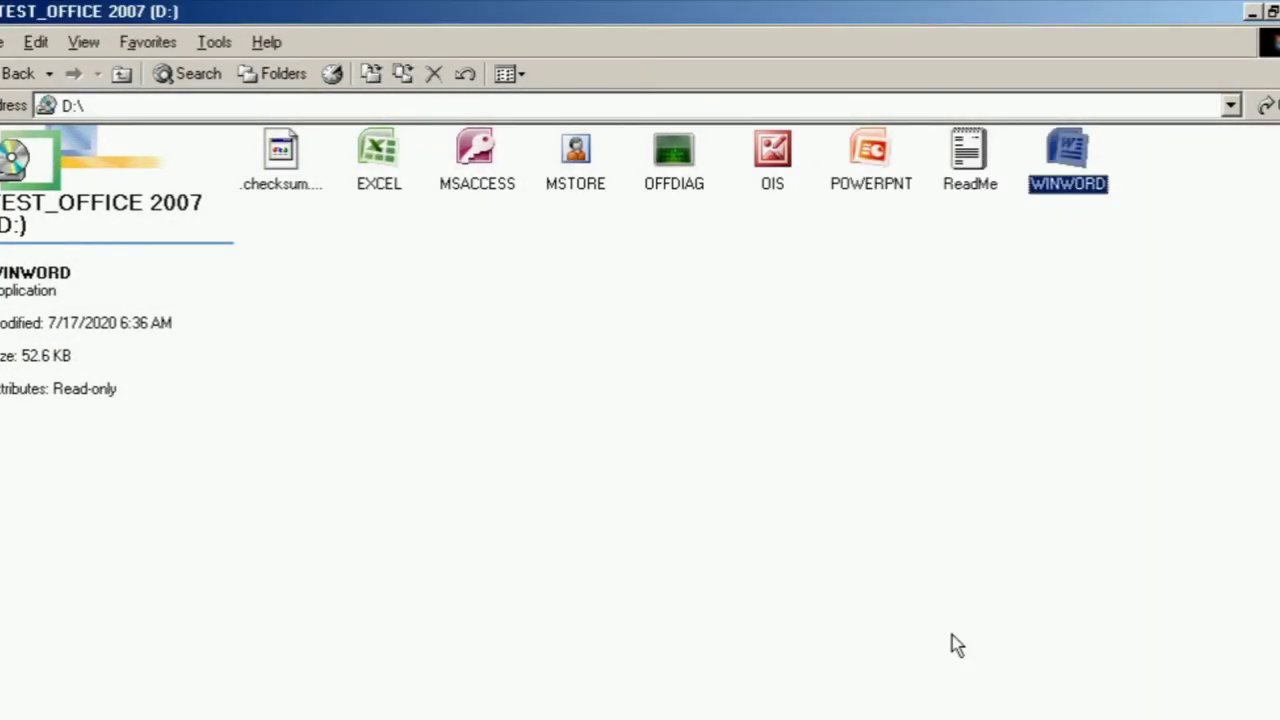
{"action": "key", "text": "Return"}
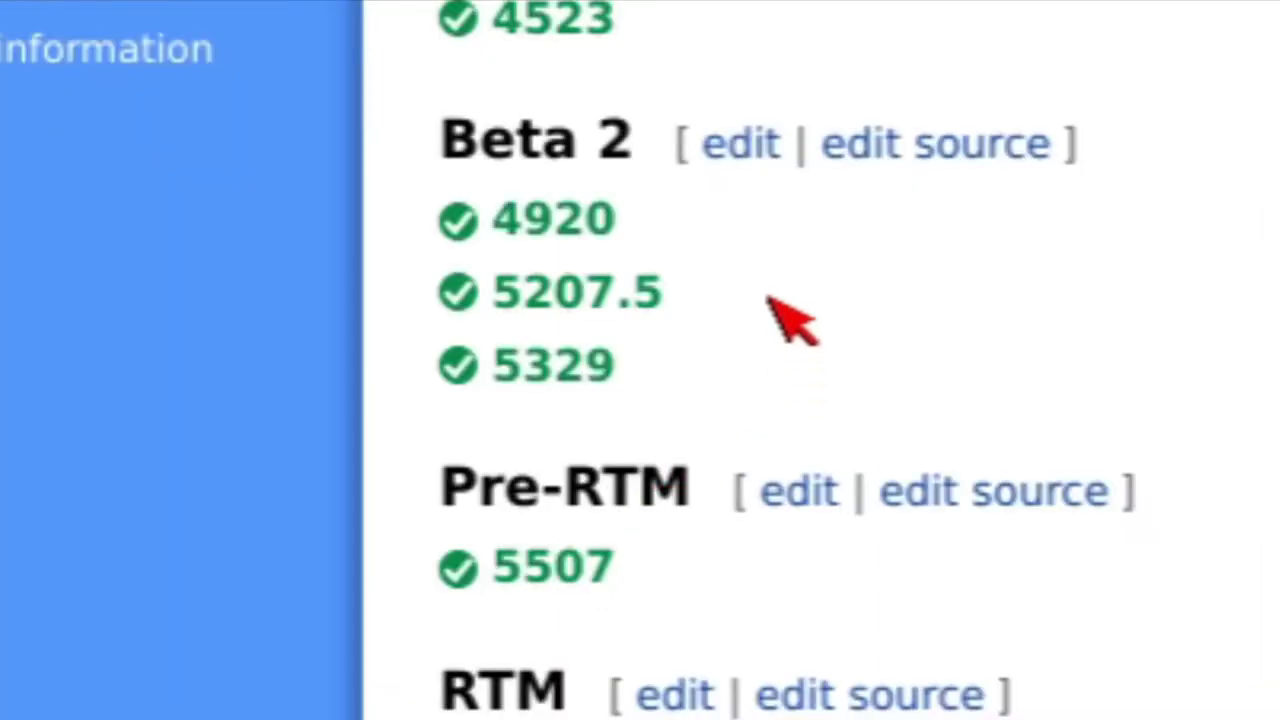
{"action": "left_click_drag", "start_coordinate": [757, 293], "coordinate": [363, 309]}
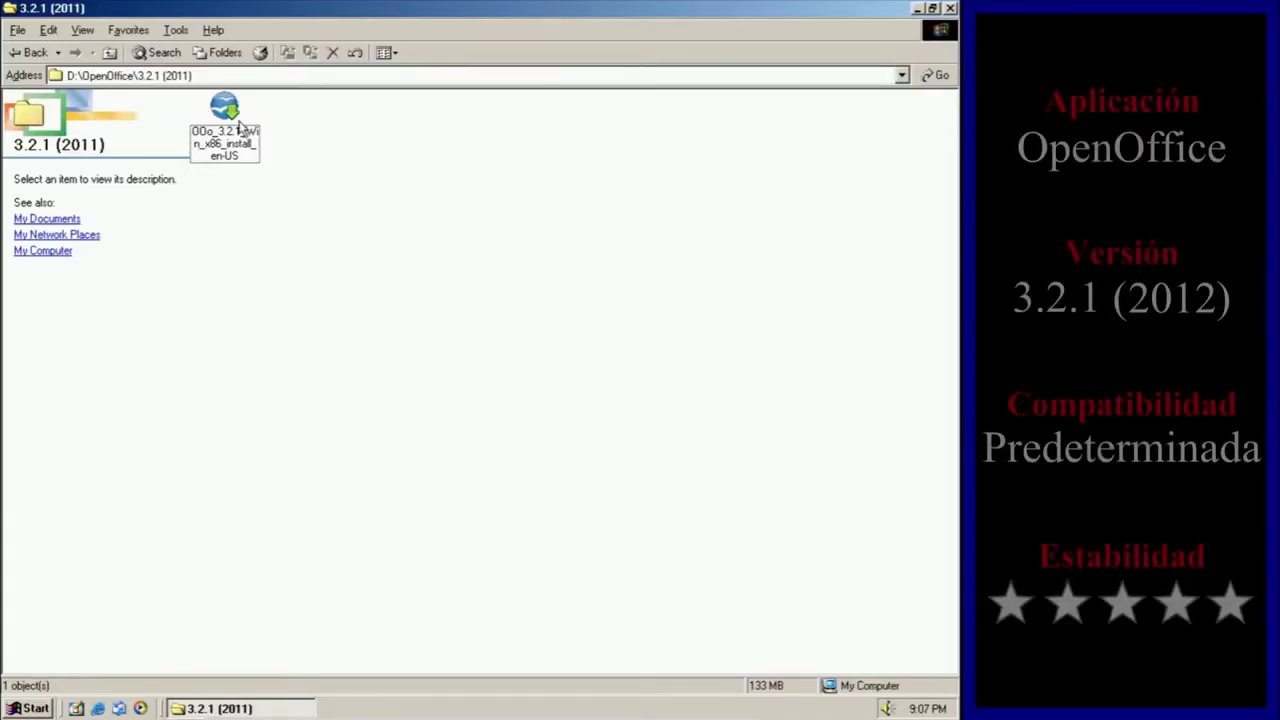
Run the OpenOffice 3.2.1 installer from the D:\OpenOffice\3.2.1 (2011) folder
{"action": "left_click", "coordinate": [240, 124]}
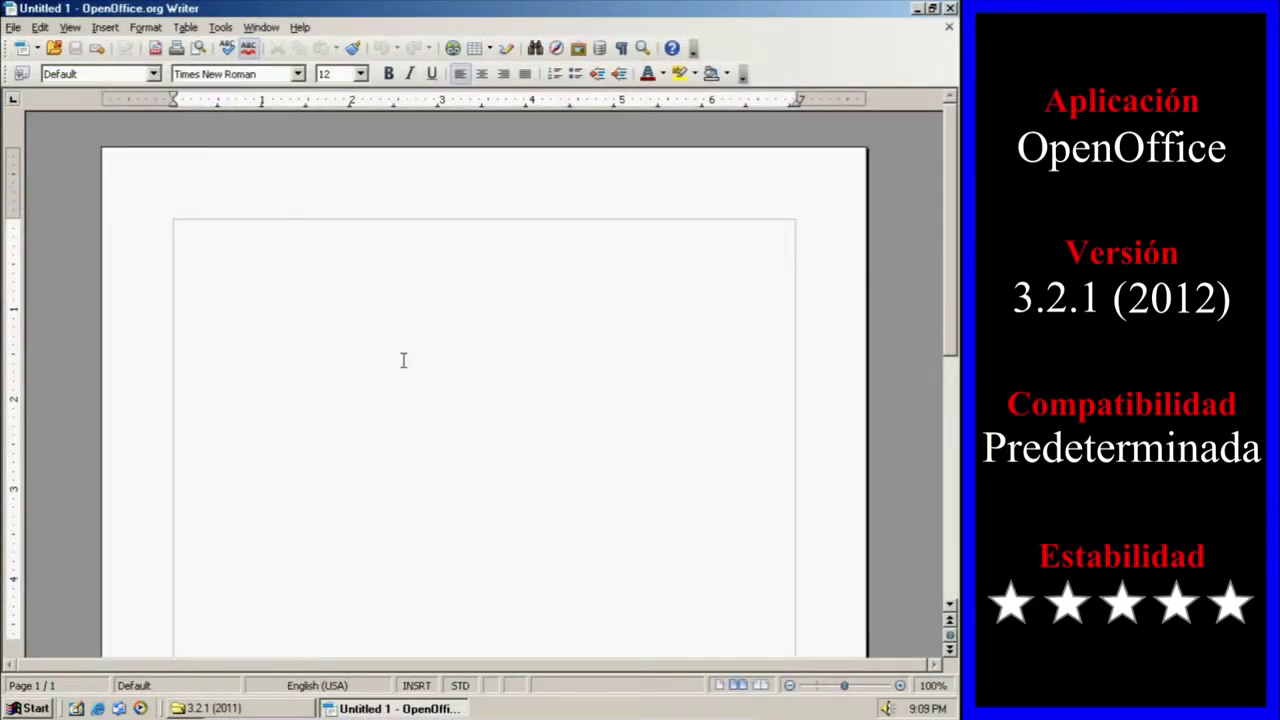
Open the OpenOffice.org about information, and copy the text "Bla bla" in the Writer document and paste it repeatedly
{"action": "left_click", "coordinate": [301, 28]}
{"action": "left_click", "coordinate": [349, 176]}
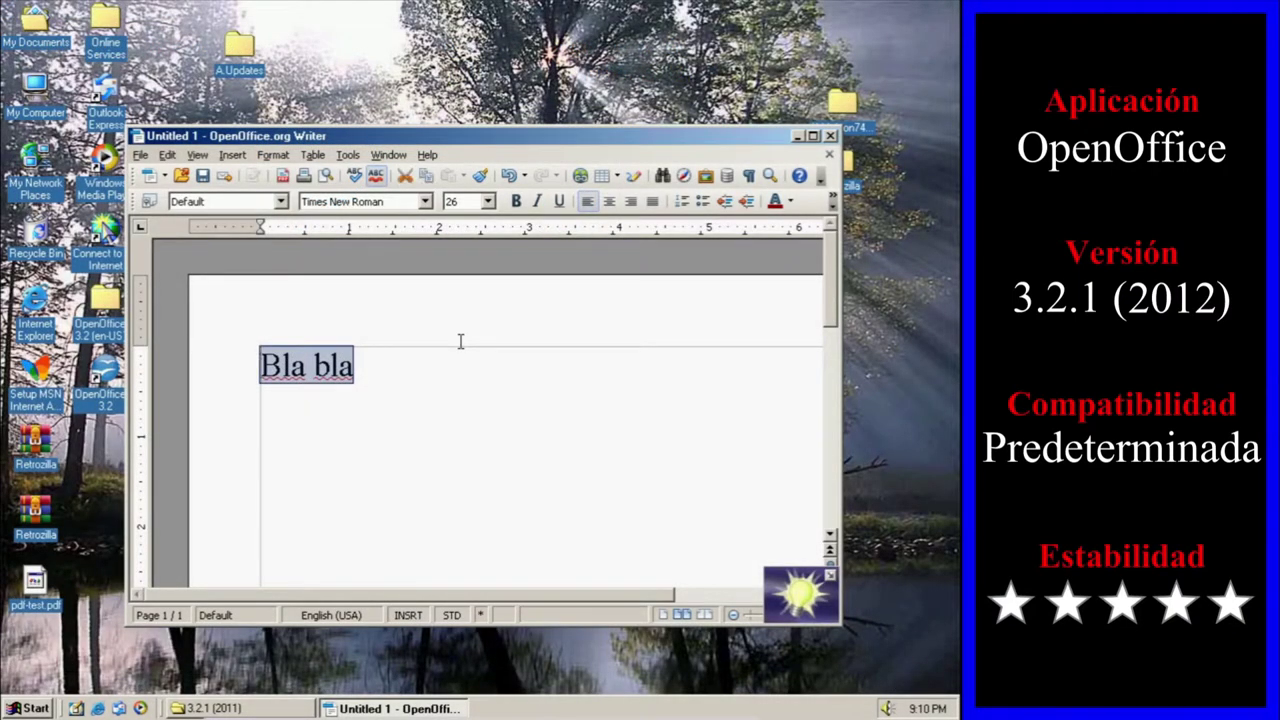
{"action": "key", "text": "ctrl+c"}
{"action": "key", "text": "ctrl+v"}
{"action": "key", "text": "ctrl+v"}
{"action": "key", "text": "ctrl+v"}
{"action": "key", "text": "ctrl+v"}
{"action": "key", "text": "ctrl+v"}
{"action": "key", "text": "ctrl+v"}
{"action": "key", "text": "ctrl+v"}
{"action": "key", "text": "ctrl+v"}
{"action": "key", "text": "ctrl+v"}
{"action": "key", "text": "ctrl+v"}
{"action": "key", "text": "ctrl+v"}
{"action": "key", "text": "ctrl+v"}
{"action": "key", "text": "ctrl+v"}
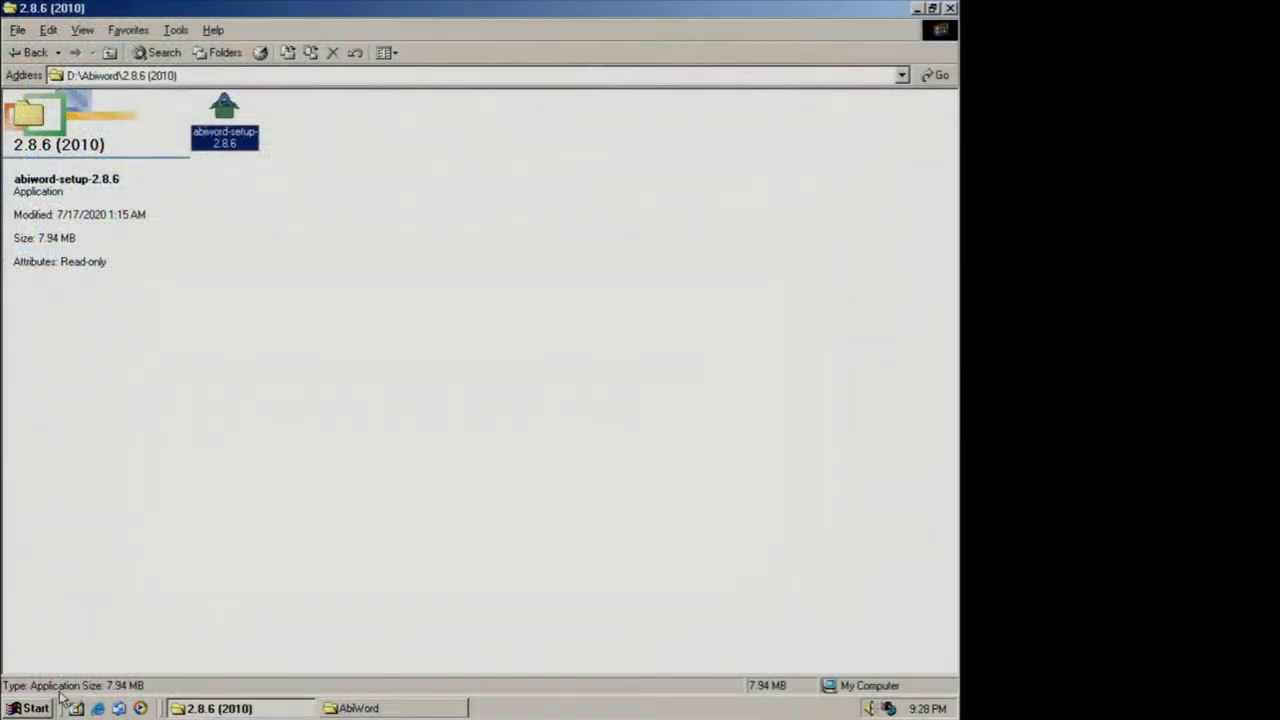
Launch AbiWord from the installed programs and open the highlight colour choices in the blank document
{"action": "left_click", "coordinate": [30, 708]}
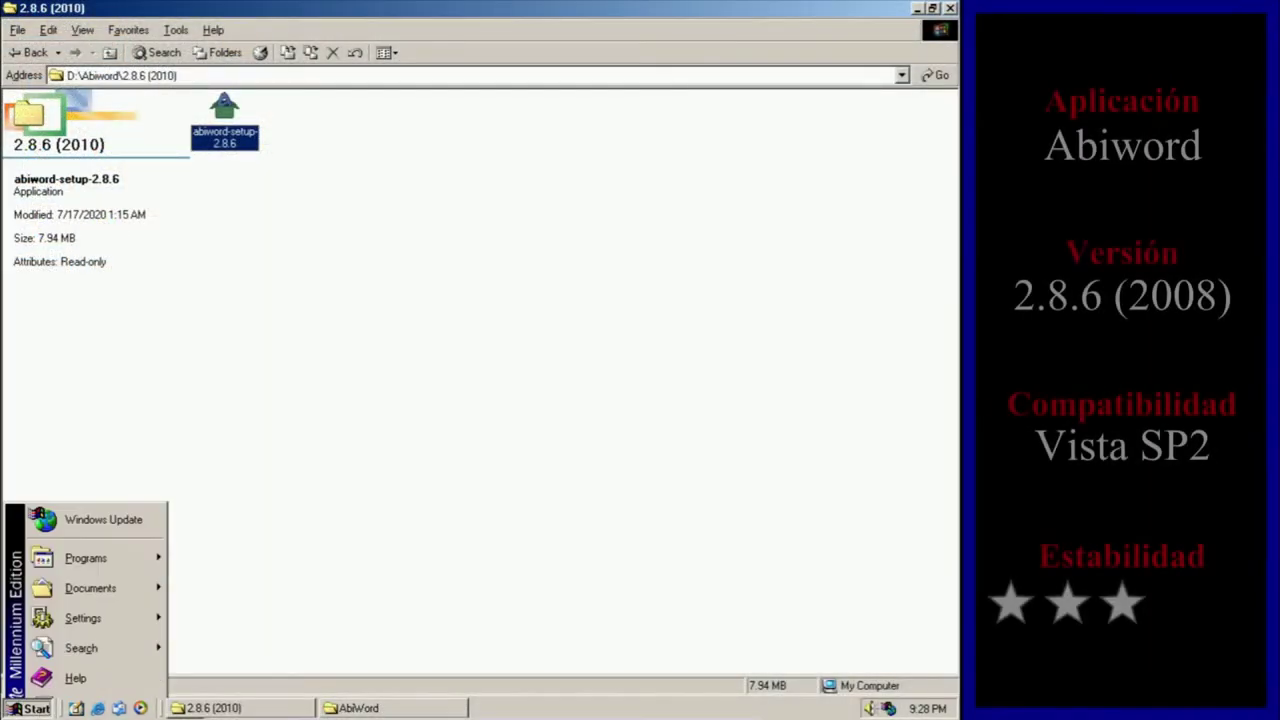
{"action": "mouse_move", "coordinate": [165, 468]}
{"action": "mouse_move", "coordinate": [236, 668]}
{"action": "left_click", "coordinate": [380, 666]}
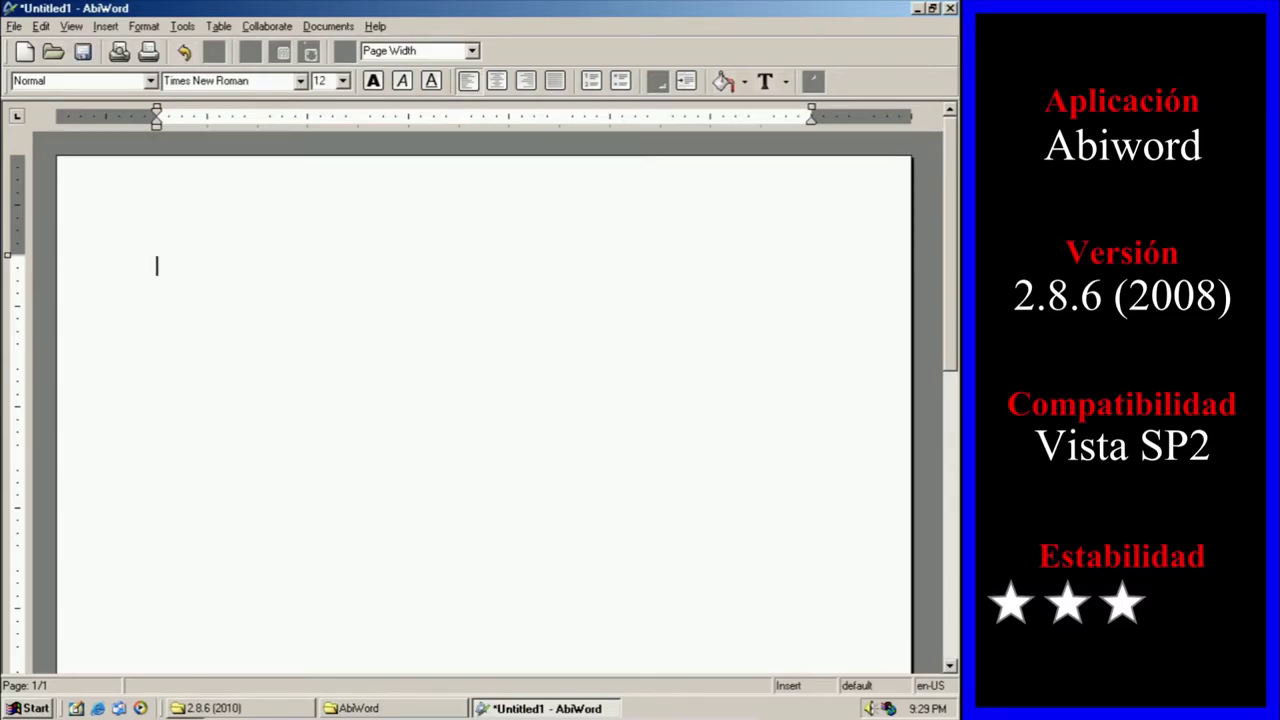
{"action": "left_click", "coordinate": [746, 83]}
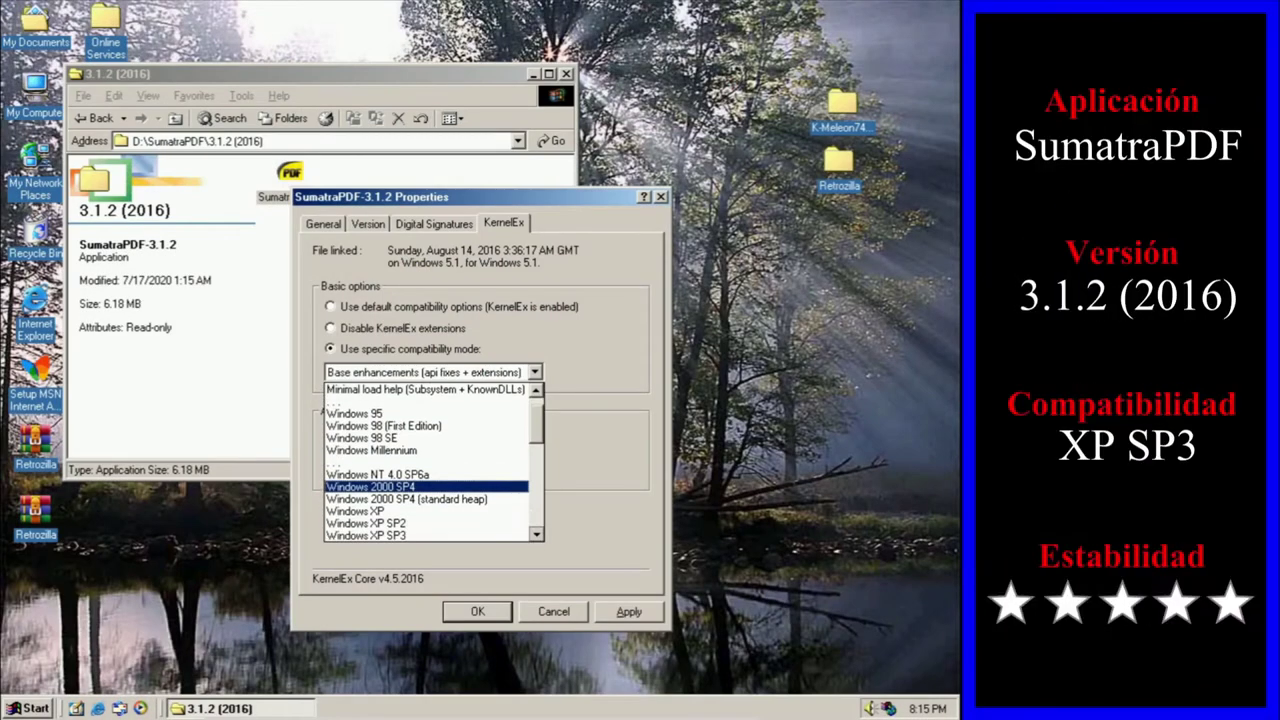
Set SumatraPDF-3.1.2 to Windows XP SP3 compatibility mode and launch it
{"action": "scroll", "coordinate": [491, 530], "scroll_direction": "down", "scroll_amount": 1}
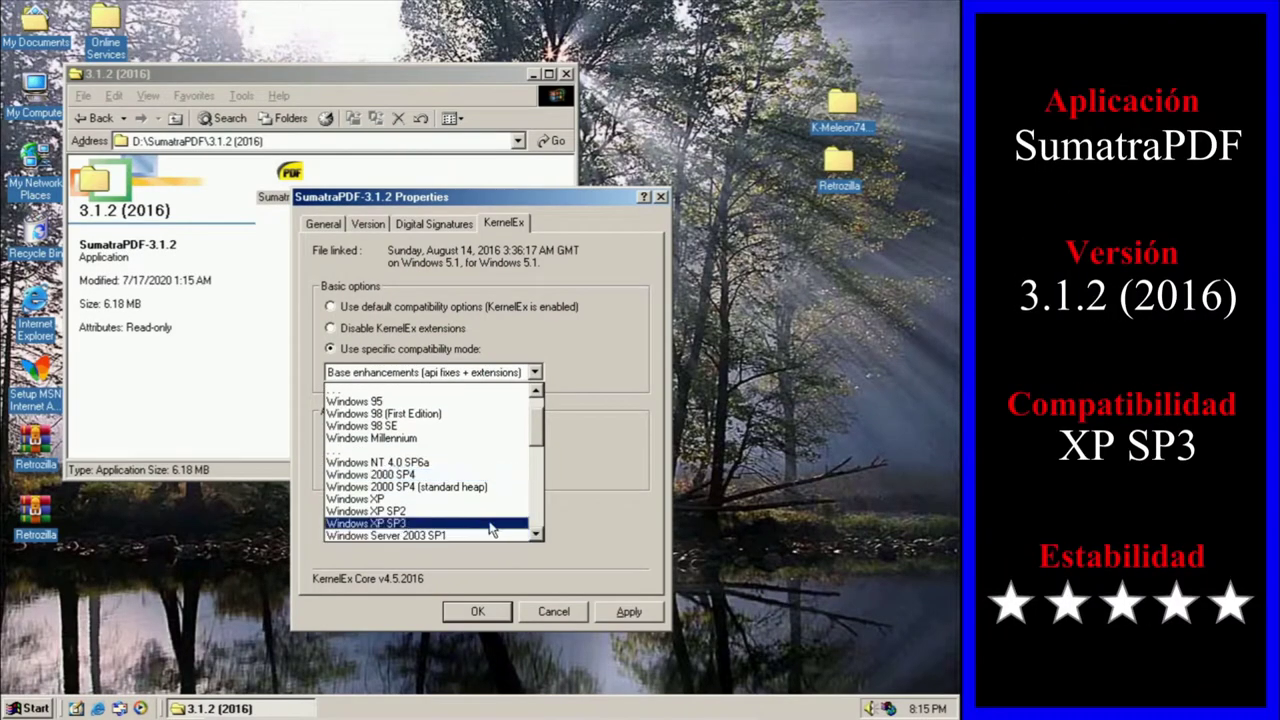
{"action": "left_click", "coordinate": [395, 524]}
{"action": "left_click", "coordinate": [477, 612]}
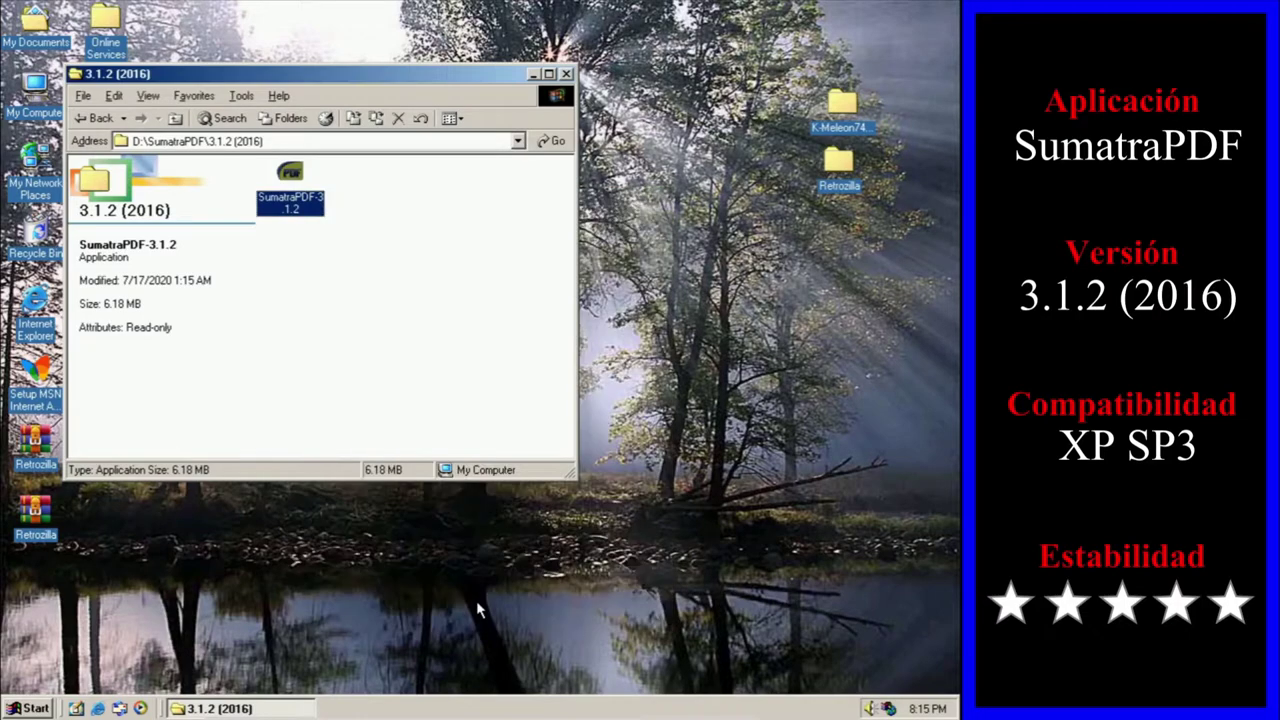
{"action": "double_click", "coordinate": [290, 175]}
Check the SumatraPDF menu, then open the desktop file pdf-test.pdf in SumatraPDF and zoom in on the page
{"action": "left_click", "coordinate": [228, 20]}
{"action": "mouse_move", "coordinate": [252, 138]}
{"action": "left_click", "coordinate": [328, 194]}
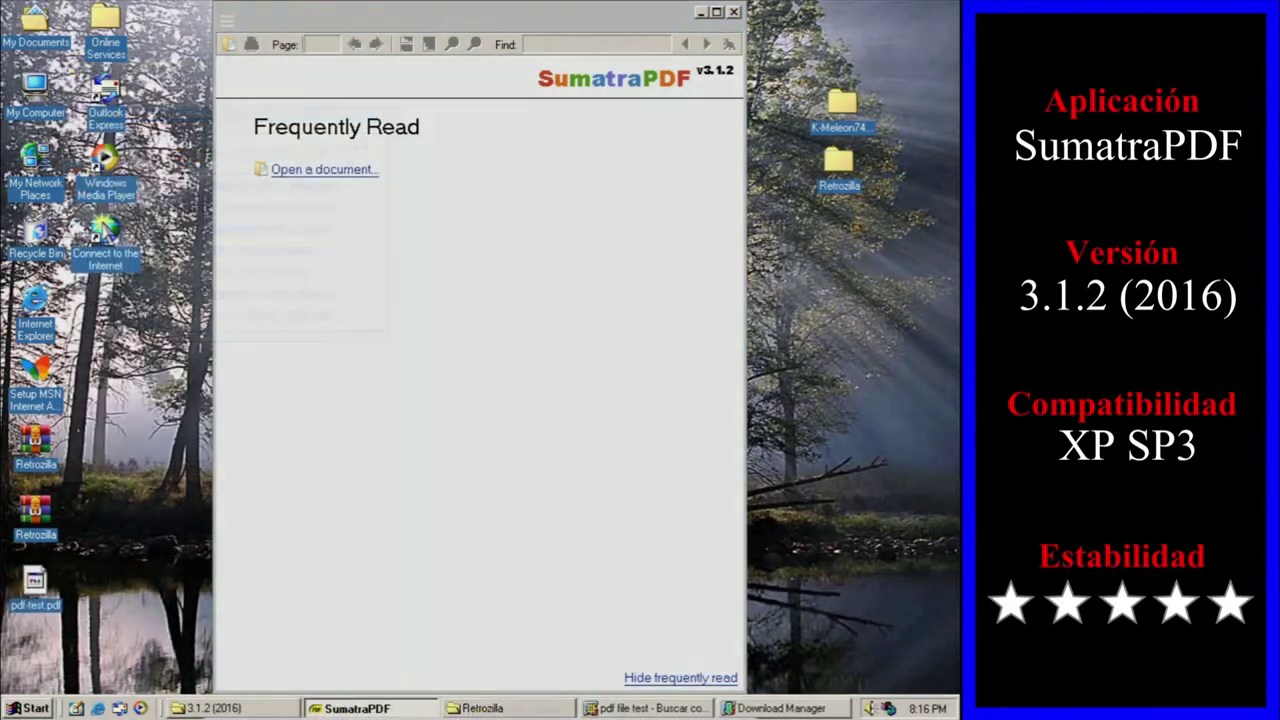
{"action": "left_click_drag", "start_coordinate": [35, 585], "coordinate": [427, 420]}
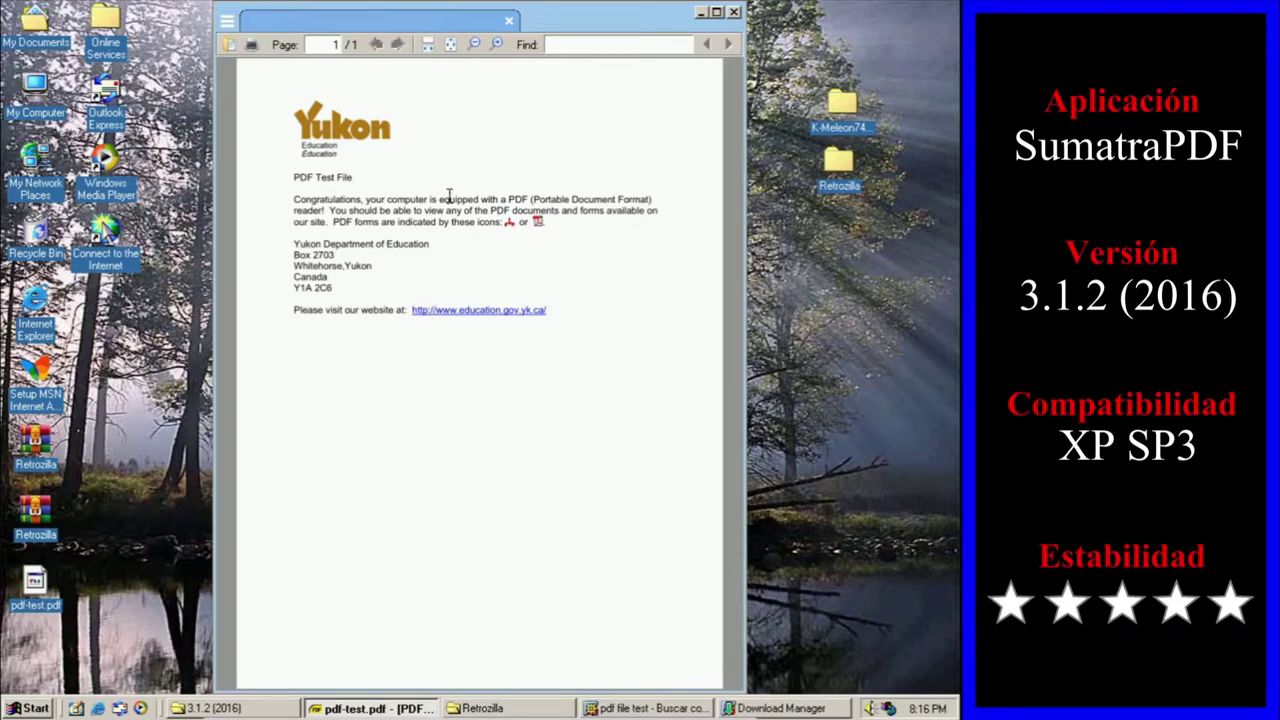
{"action": "scroll", "coordinate": [446, 197], "scroll_direction": "up", "scroll_amount": 2, "text": "ctrl"}
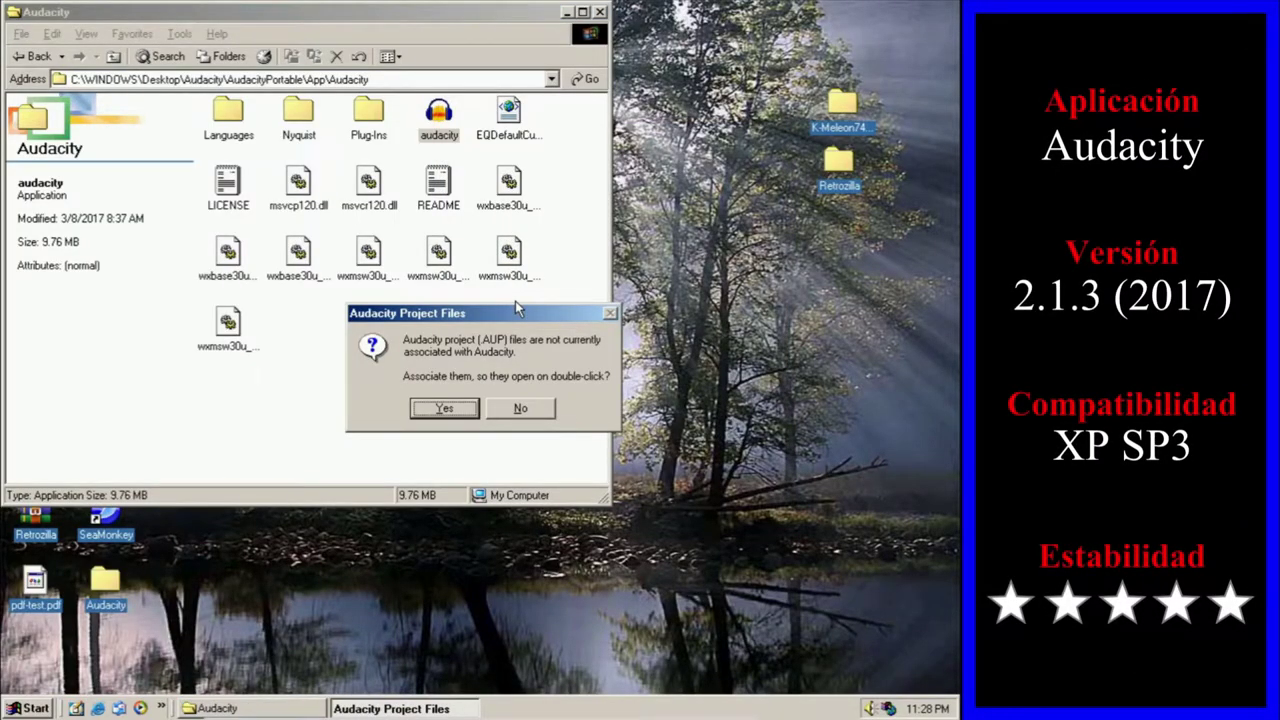
Associate AUP project files with Audacity and apply the Reverse effect to The Microsoft Sound track
{"action": "left_click", "coordinate": [446, 409]}
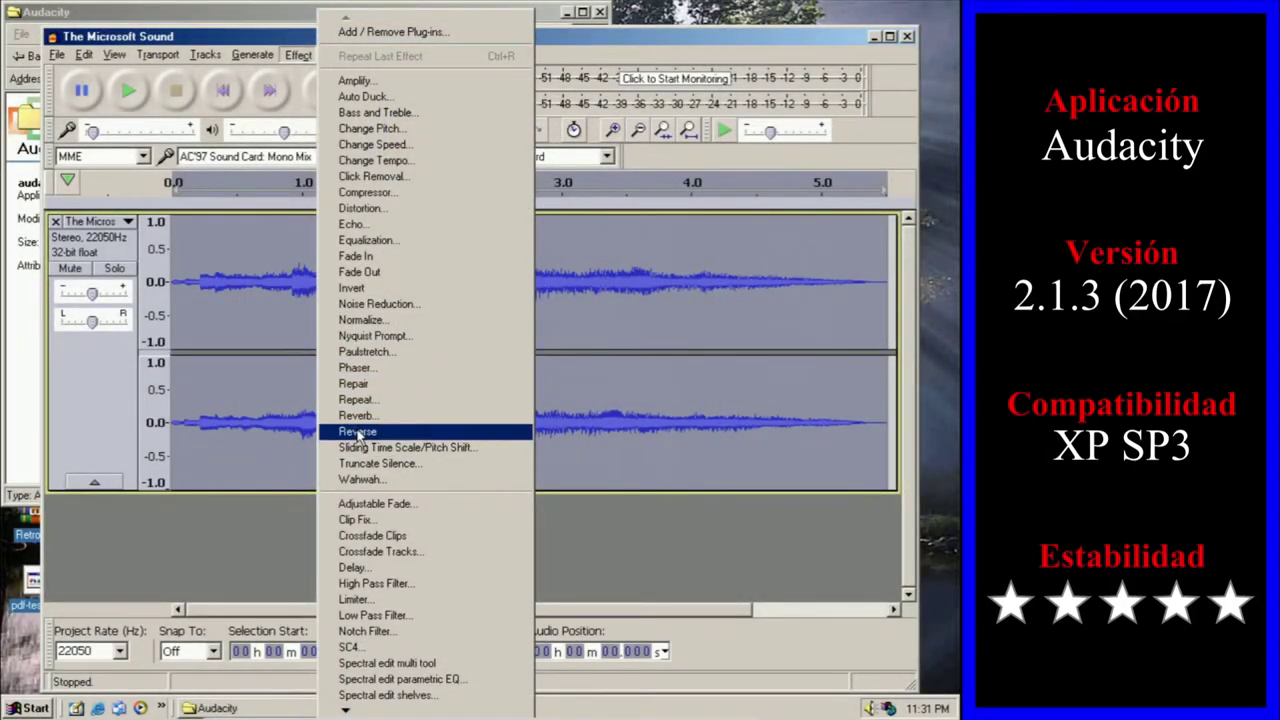
{"action": "left_click", "coordinate": [358, 433]}
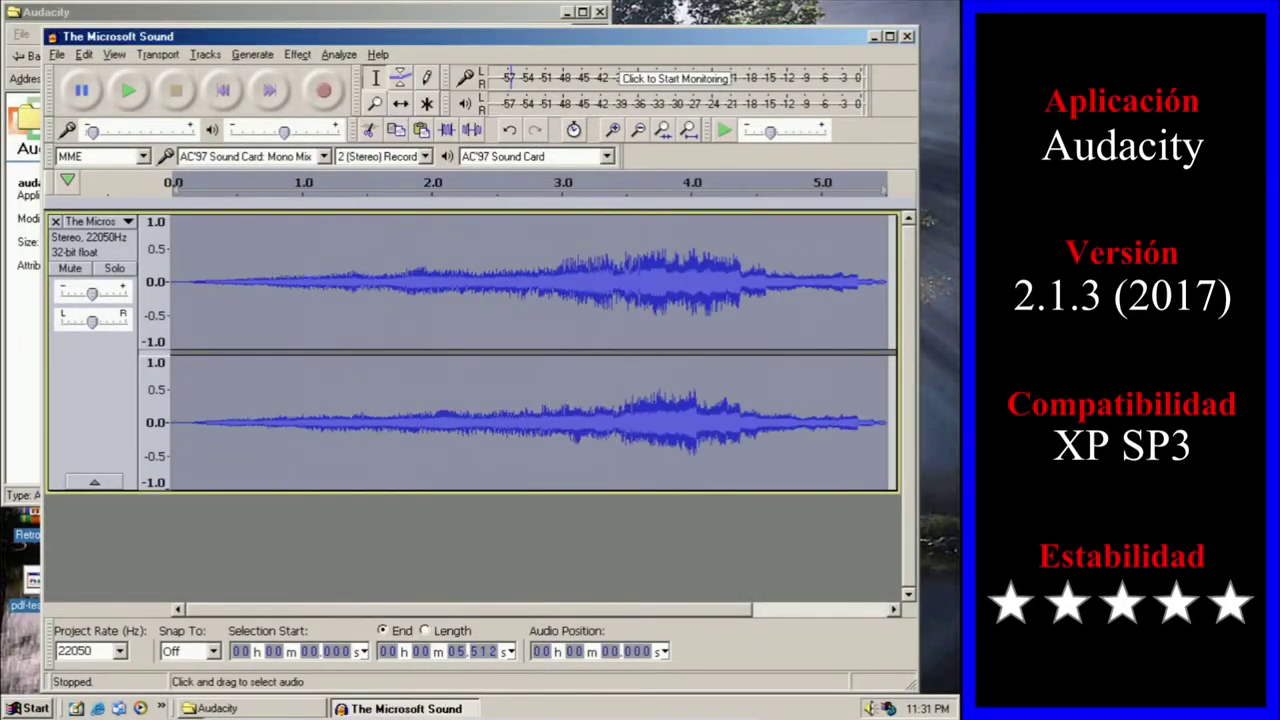
{"action": "left_click", "coordinate": [51, 37]}
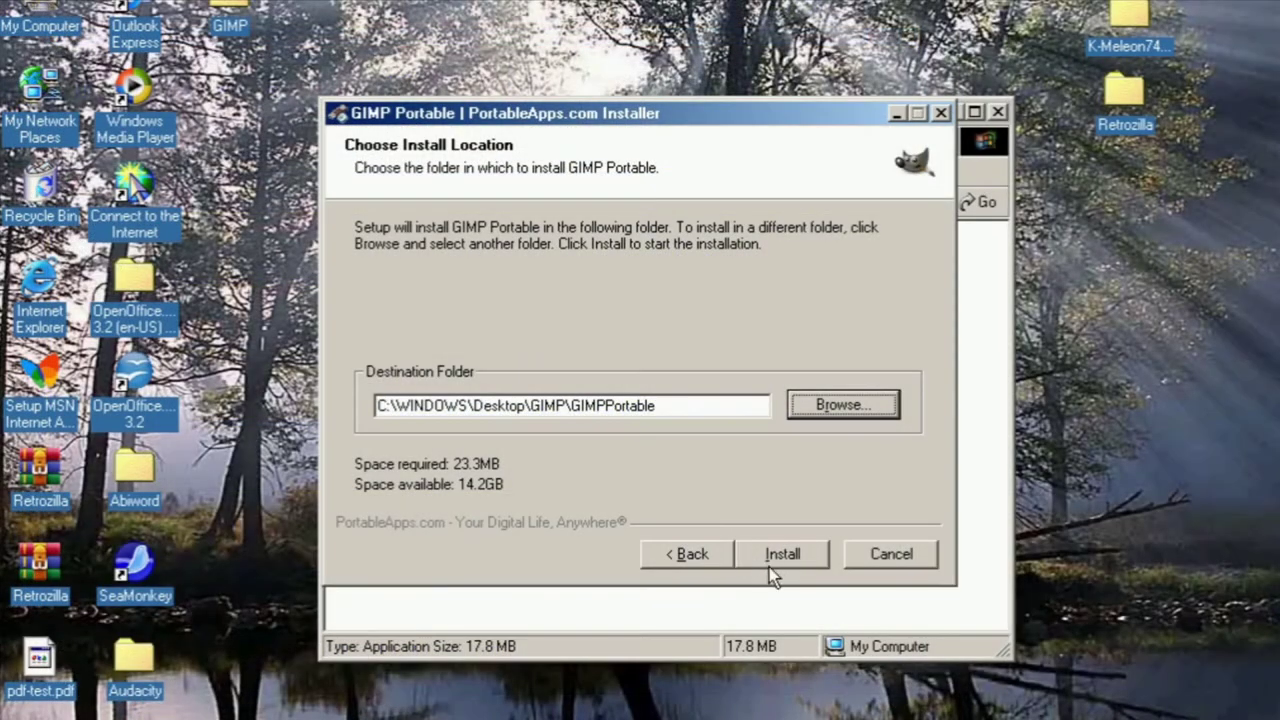
Install GIMP Portable into C:\WINDOWS\Desktop\GIMP\GIMPPortable and finish the setup wizard
{"action": "left_click", "coordinate": [773, 566]}
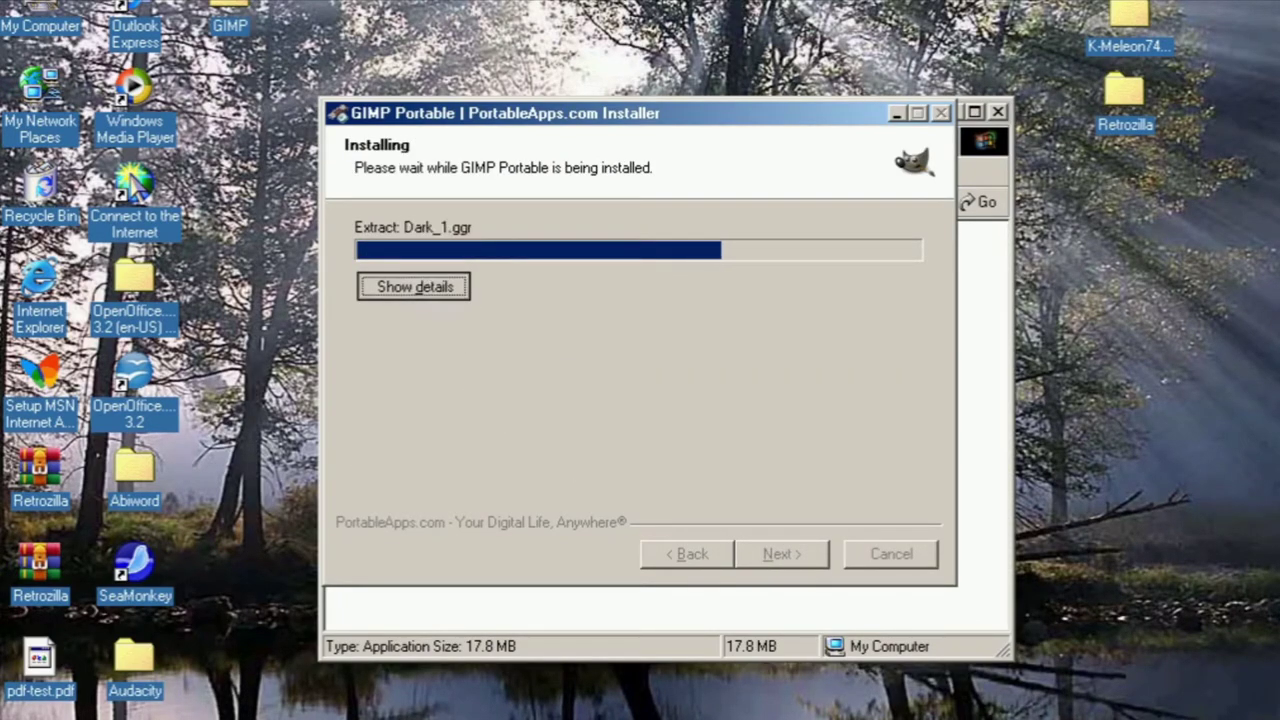
{"action": "left_click", "coordinate": [437, 288]}
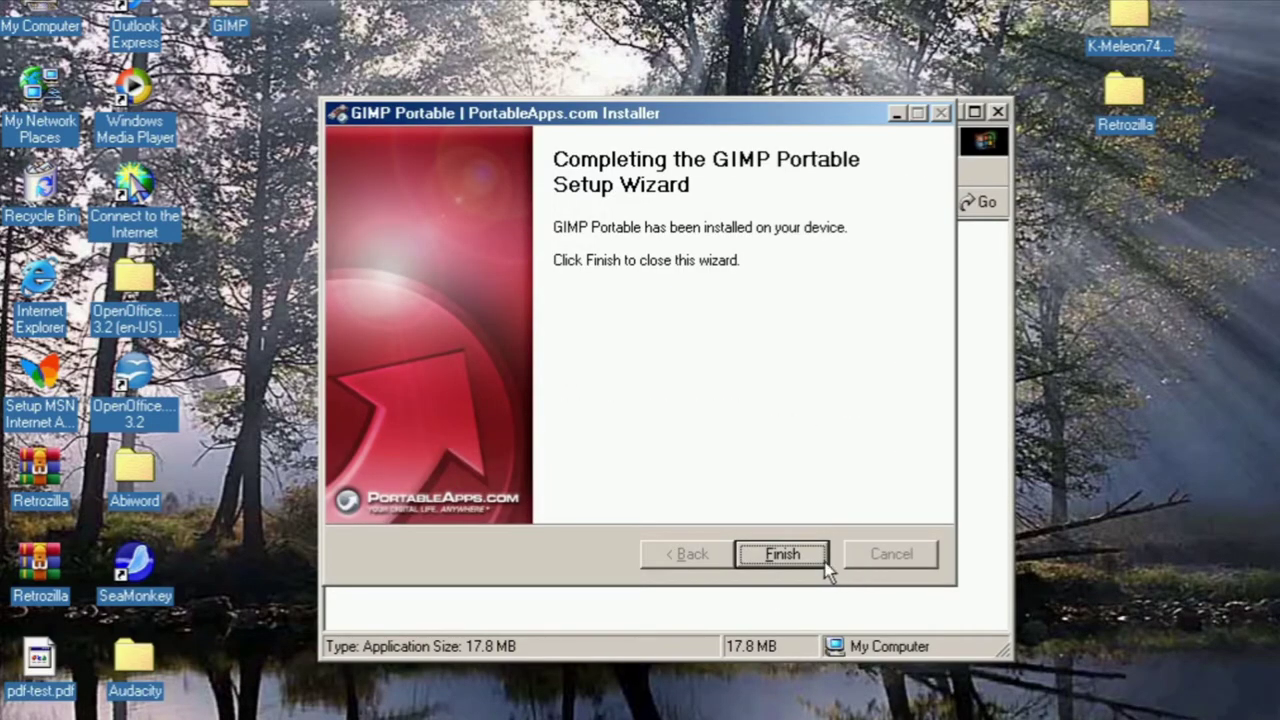
{"action": "left_click", "coordinate": [824, 564]}
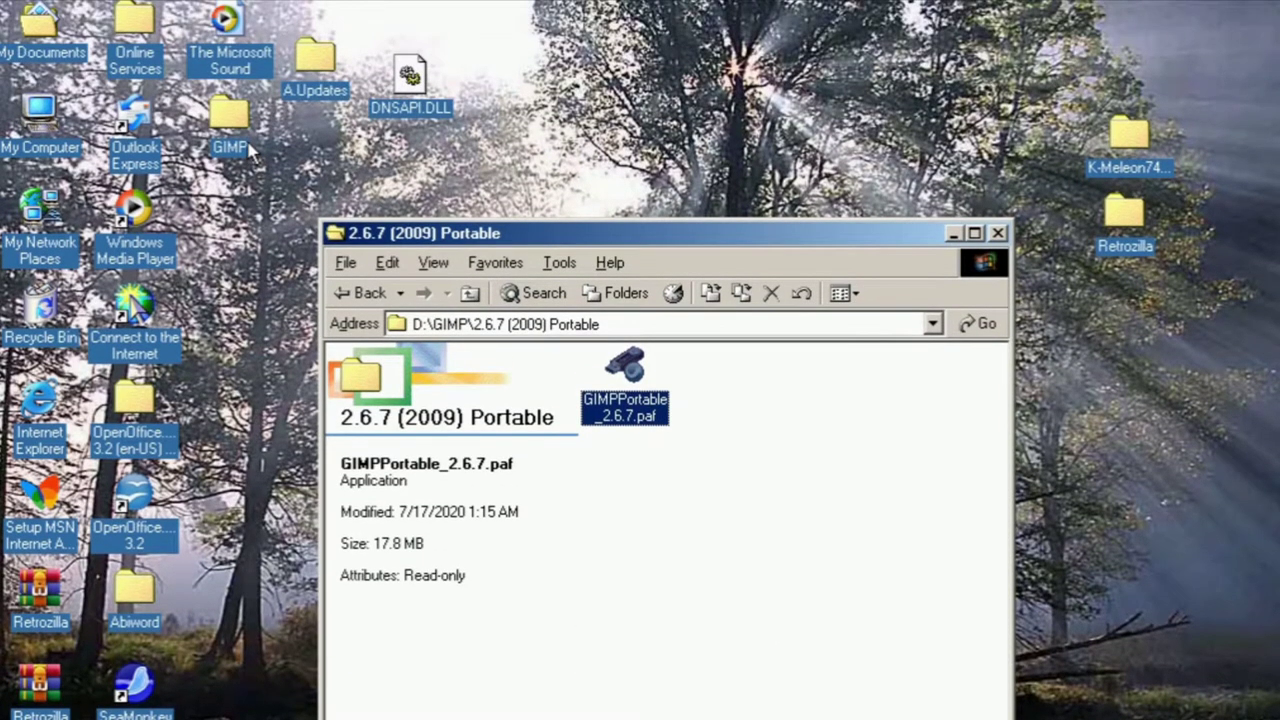
Open the GIMPPortable folder inside the desktop's GIMP folder and try to launch GIMPPortable
{"action": "double_click", "coordinate": [250, 148]}
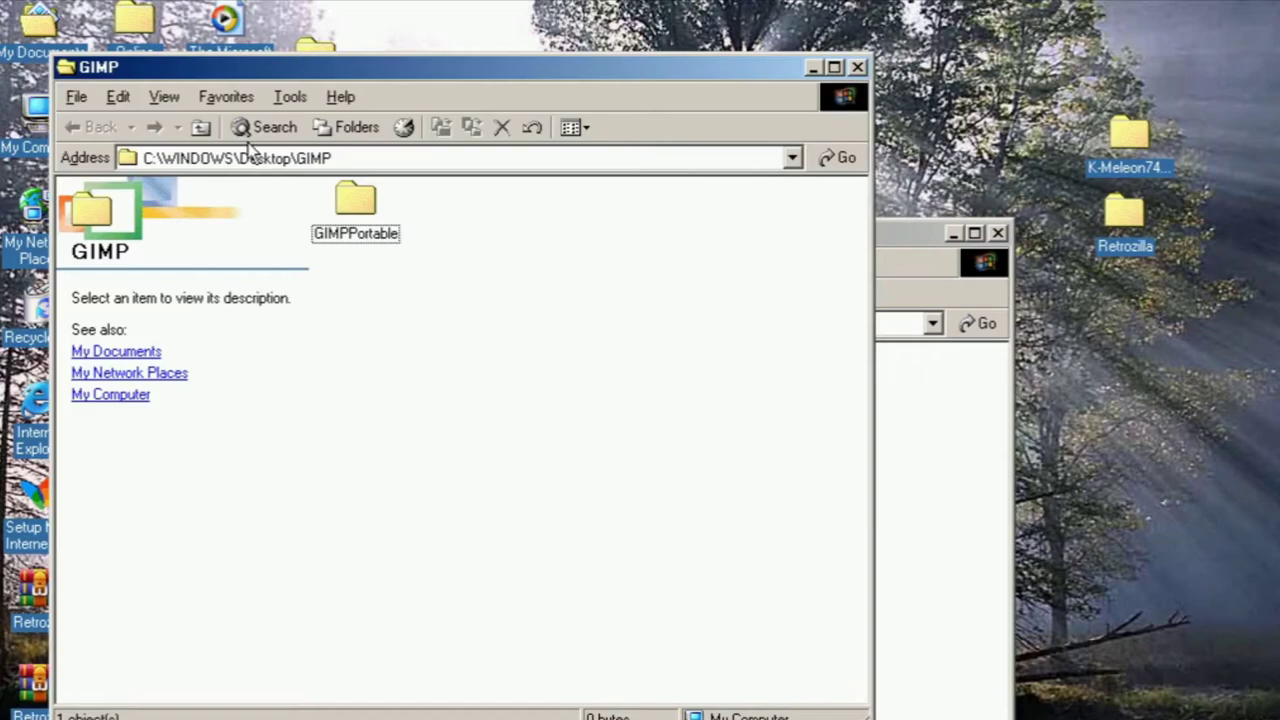
{"action": "left_click", "coordinate": [345, 235]}
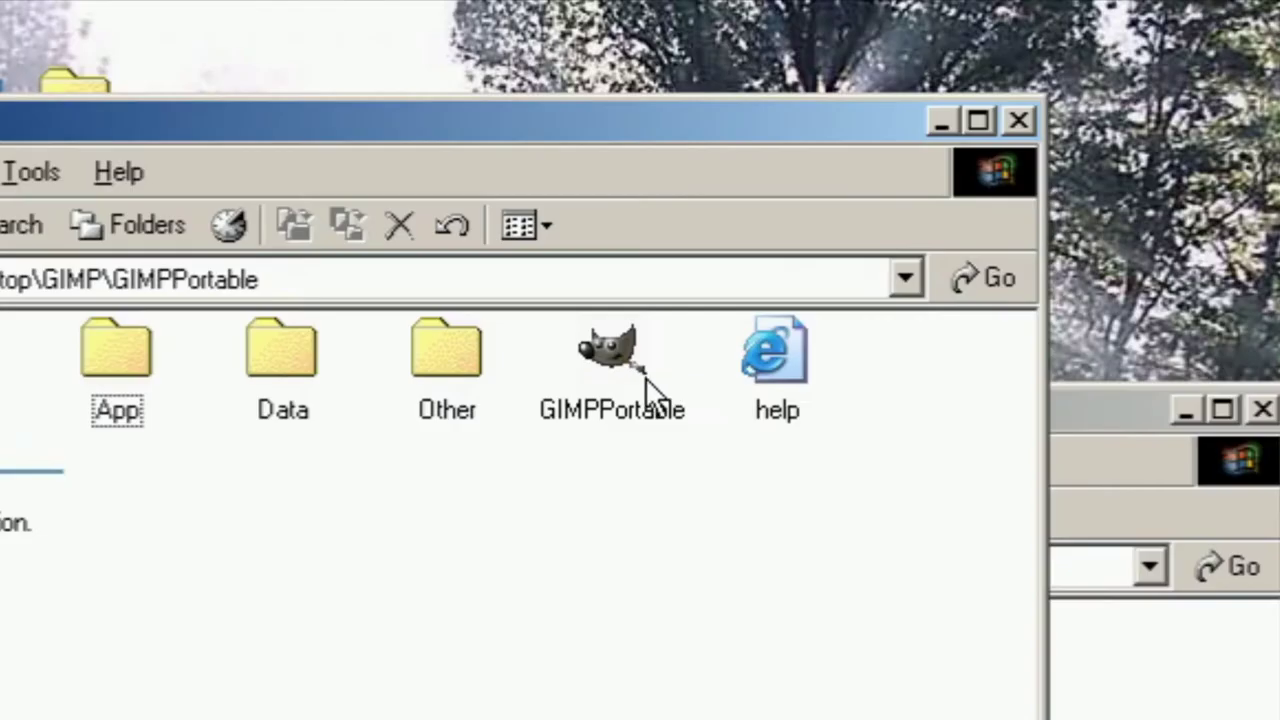
{"action": "left_click", "coordinate": [618, 212]}
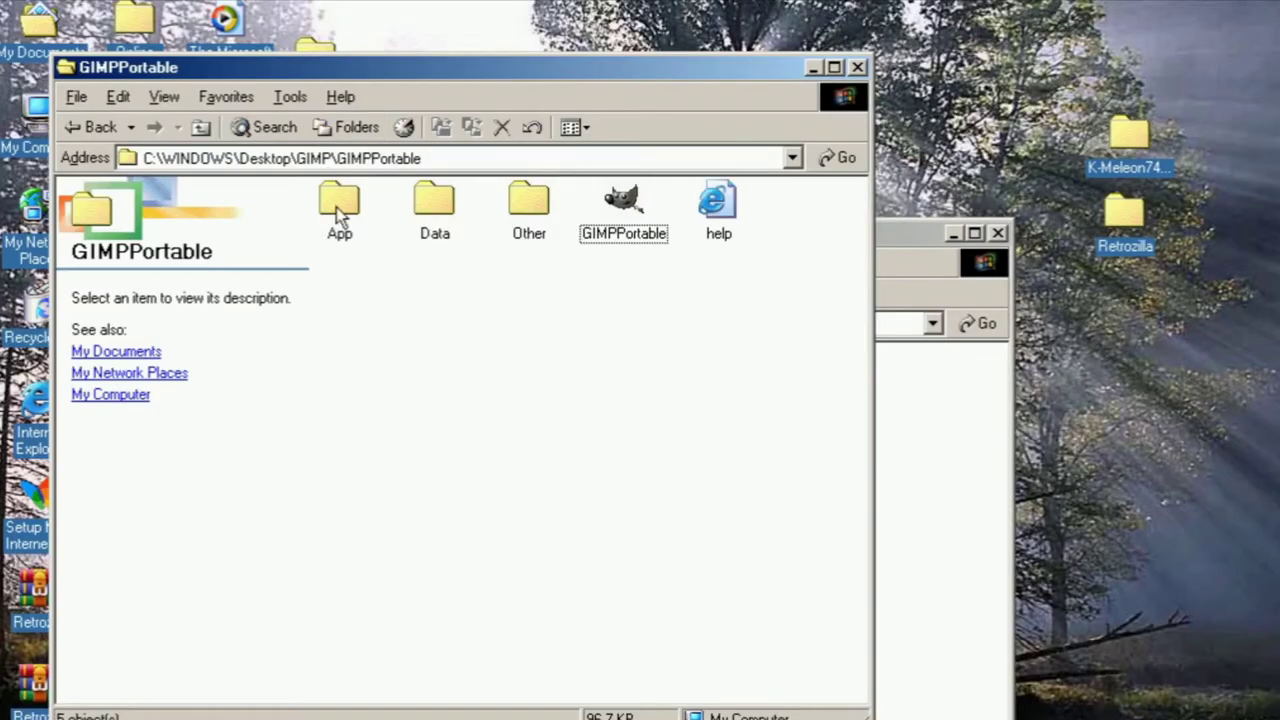
Try to run gimp-2.6 directly from the GIMPPortable\App\gimp\bin folder
{"action": "double_click", "coordinate": [338, 205]}
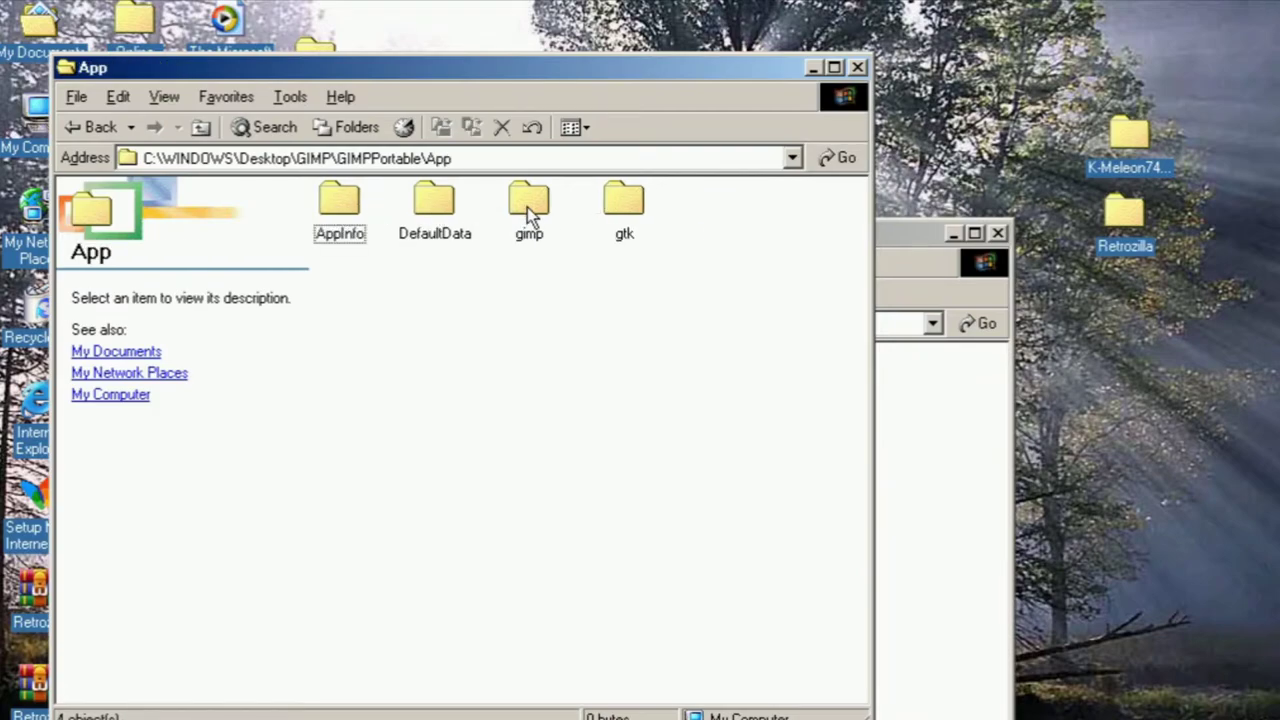
{"action": "double_click", "coordinate": [528, 205]}
{"action": "double_click", "coordinate": [338, 225]}
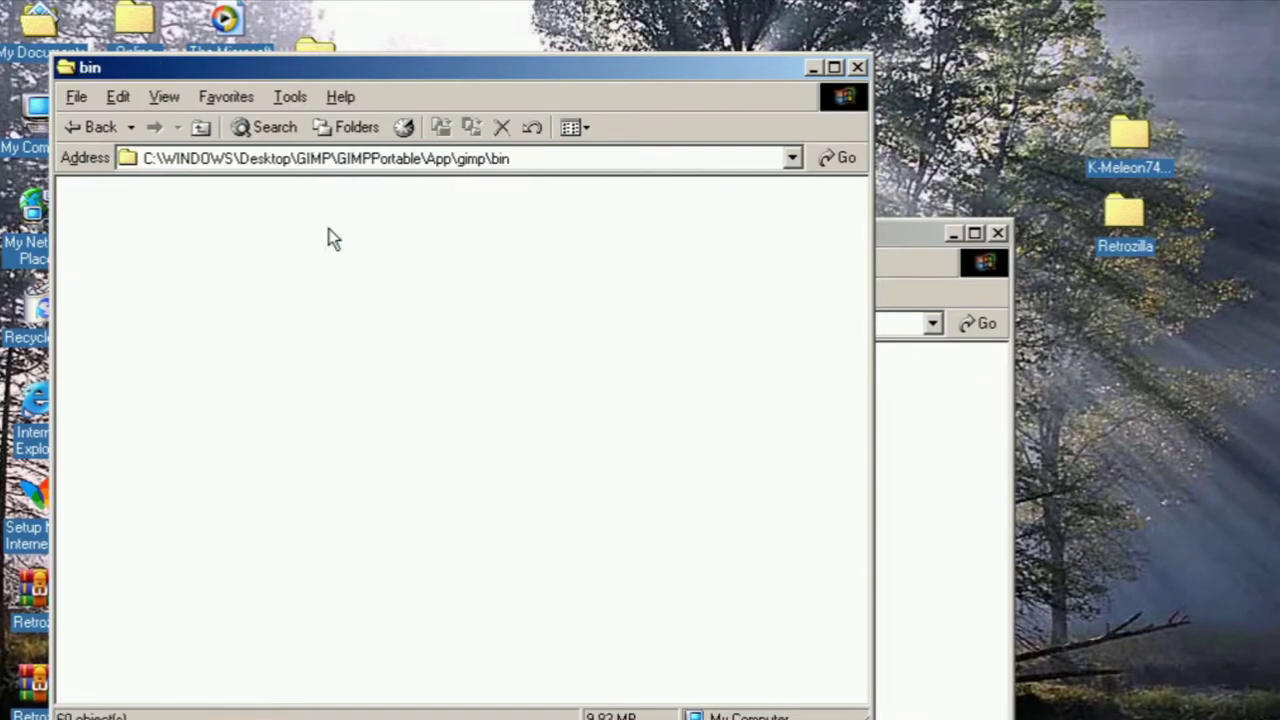
{"action": "double_click", "coordinate": [648, 220]}
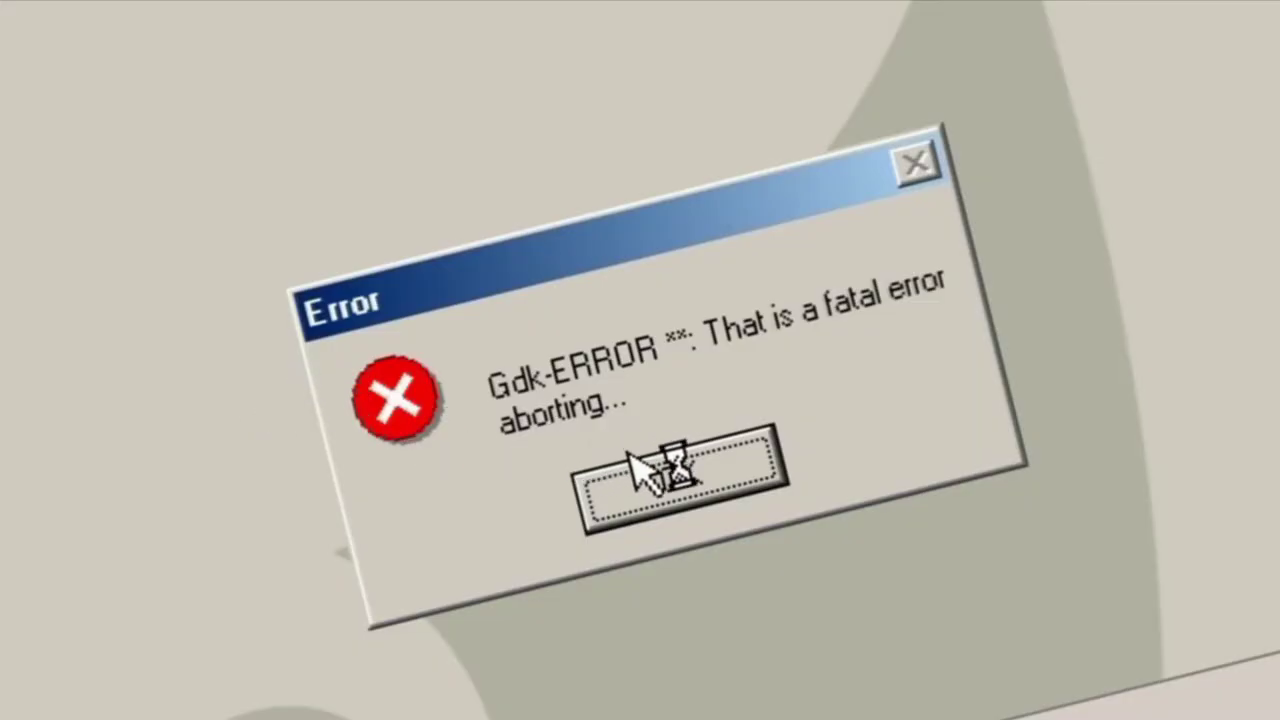
{"action": "left_click", "coordinate": [632, 403]}
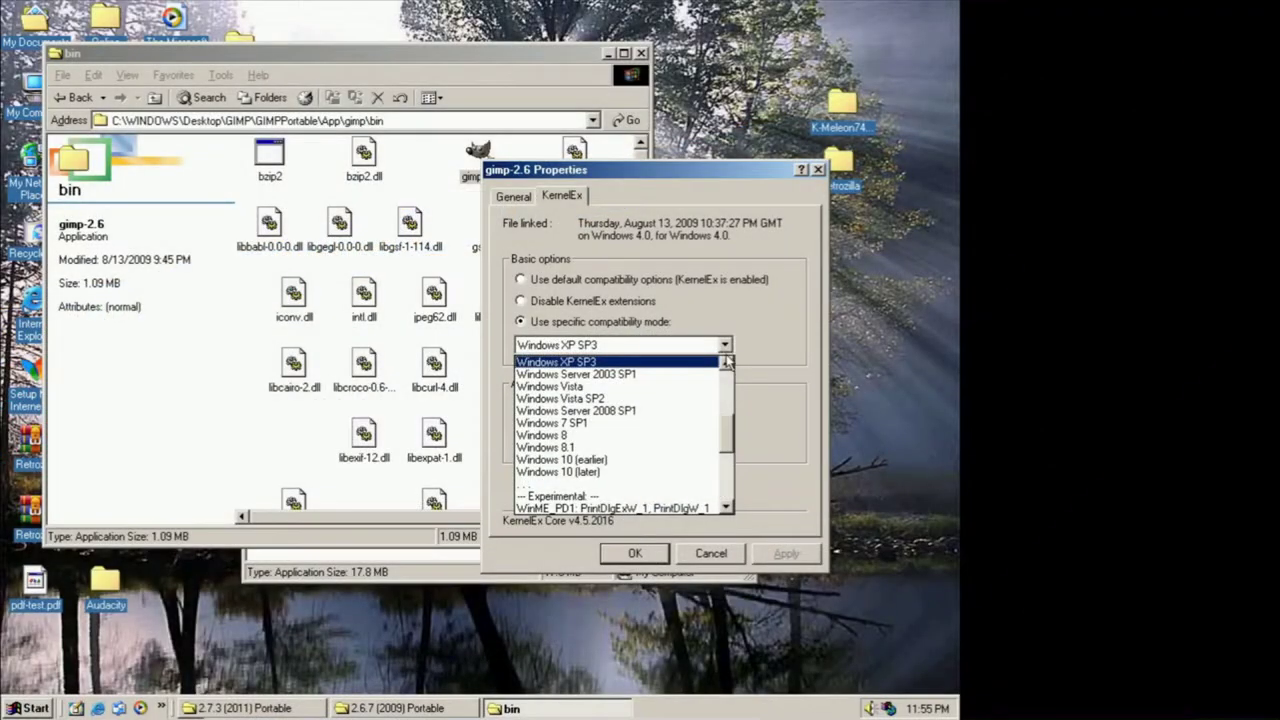
Set gimp-2.6 to Windows 2000 compatibility mode, launch GIMP and open its file commands
{"action": "scroll", "coordinate": [620, 433], "scroll_direction": "up", "scroll_amount": 2}
{"action": "left_click", "coordinate": [634, 376]}
{"action": "key", "text": "Return"}
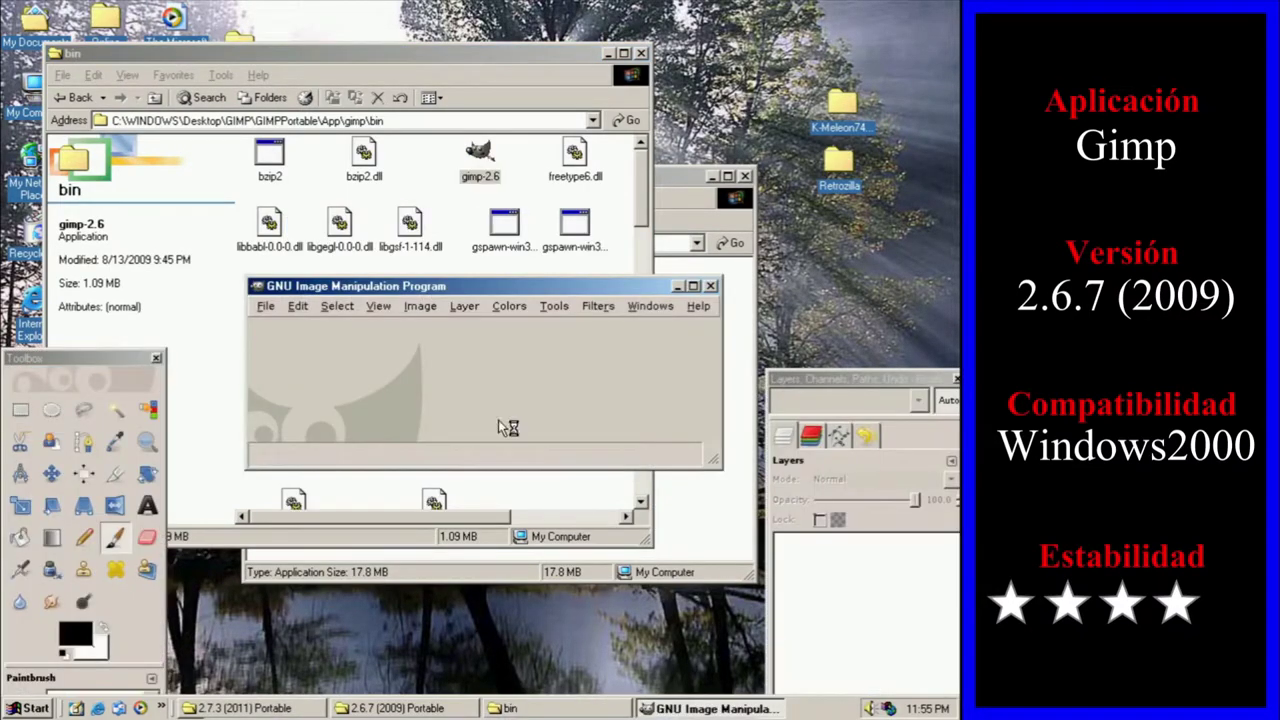
{"action": "left_click", "coordinate": [266, 308]}
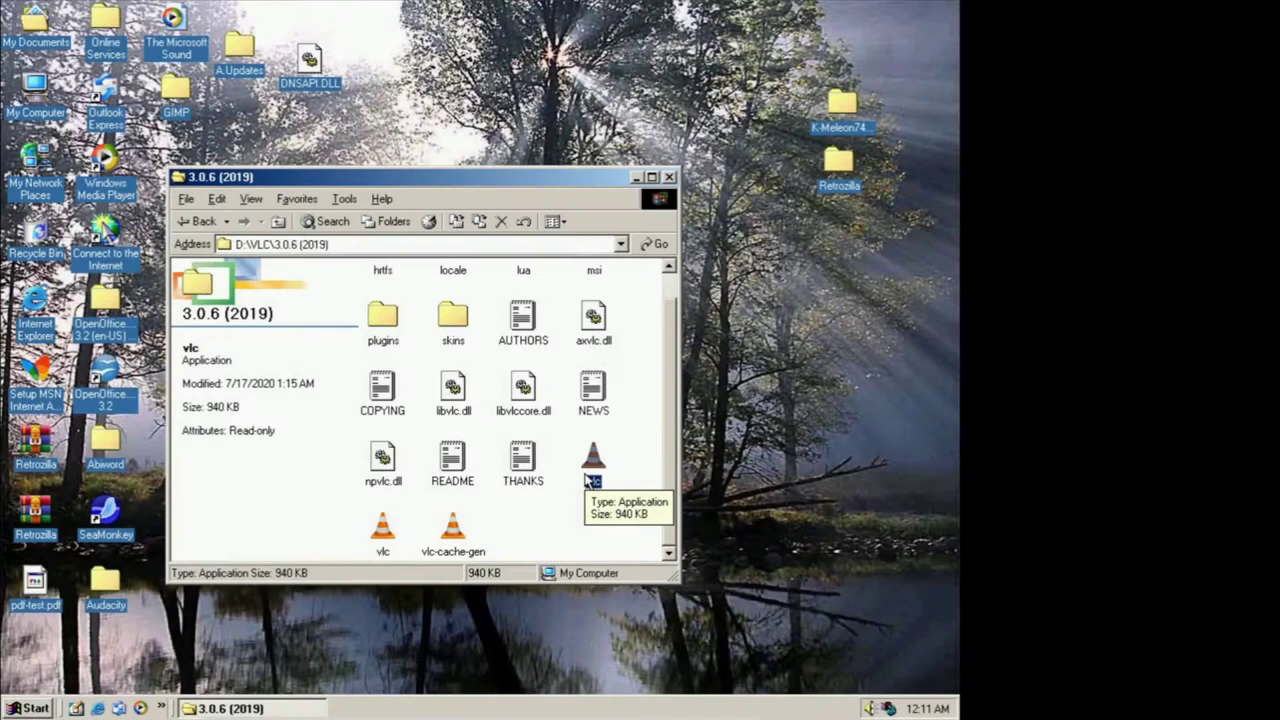
Launch VLC from the D:\VLC\3.0.6 (2019) folder, accept the privacy and network policy, and look through the player's commands
{"action": "double_click", "coordinate": [590, 470]}
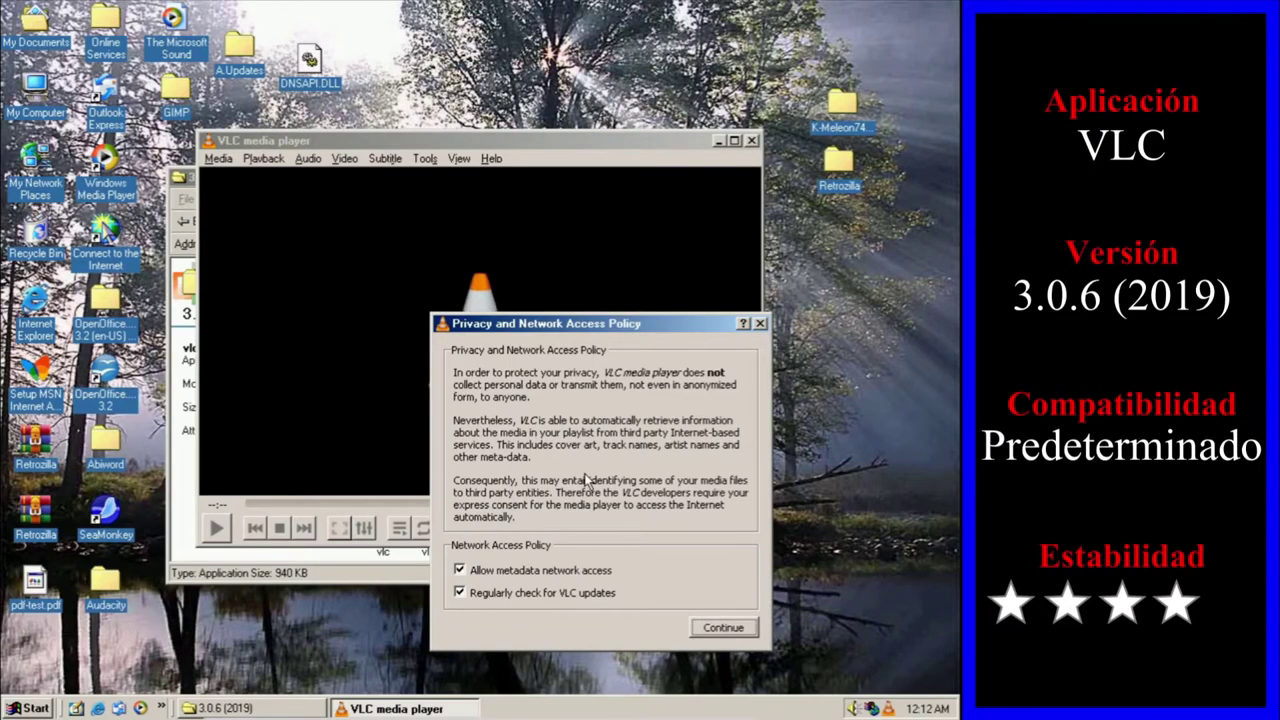
{"action": "left_click", "coordinate": [724, 628]}
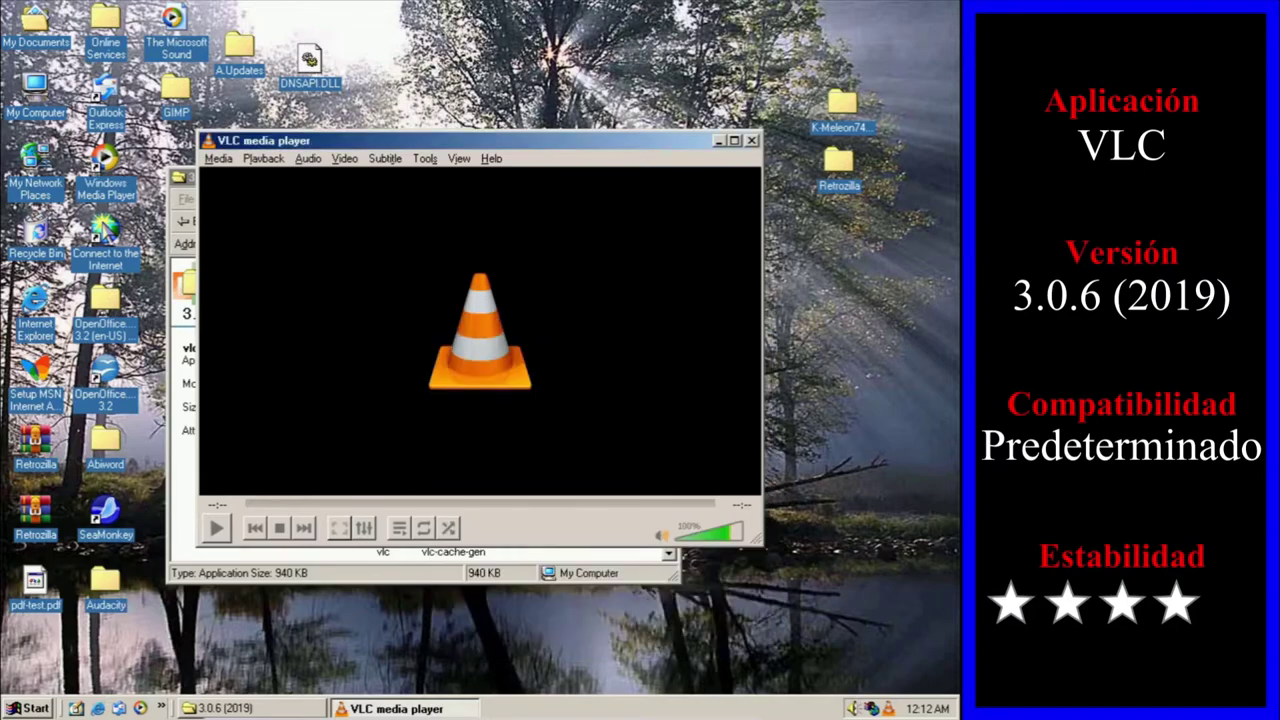
{"action": "left_click", "coordinate": [266, 160]}
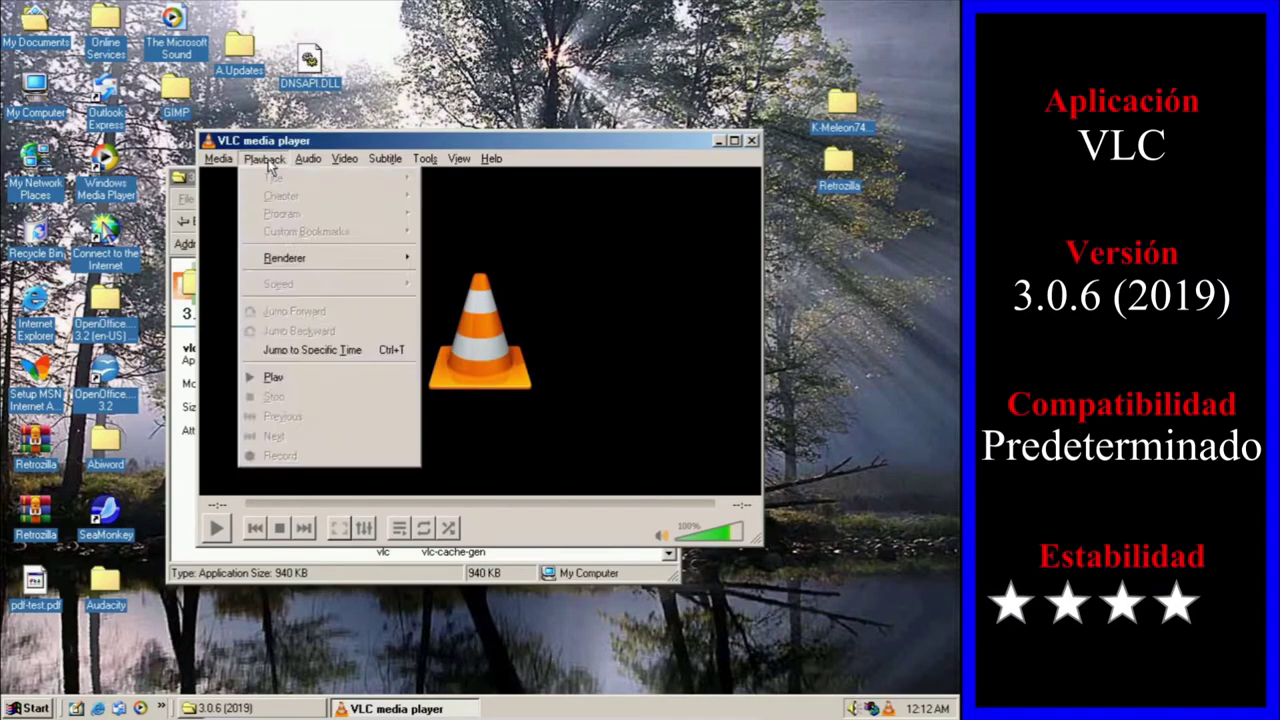
{"action": "mouse_move", "coordinate": [492, 158]}
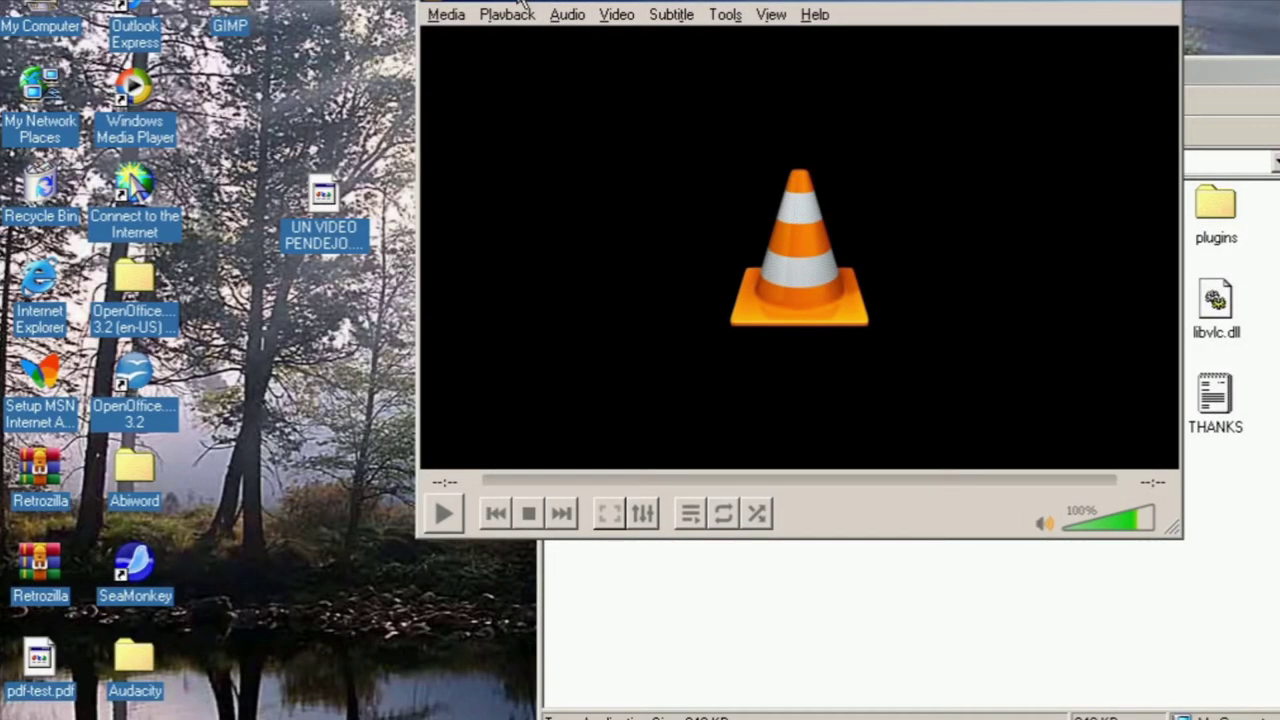
Play the desktop video UN VIDEO PENDEJO in VLC and reposition the player window
{"action": "left_click_drag", "start_coordinate": [520, 5], "coordinate": [508, 91]}
{"action": "left_click_drag", "start_coordinate": [324, 196], "coordinate": [566, 314]}
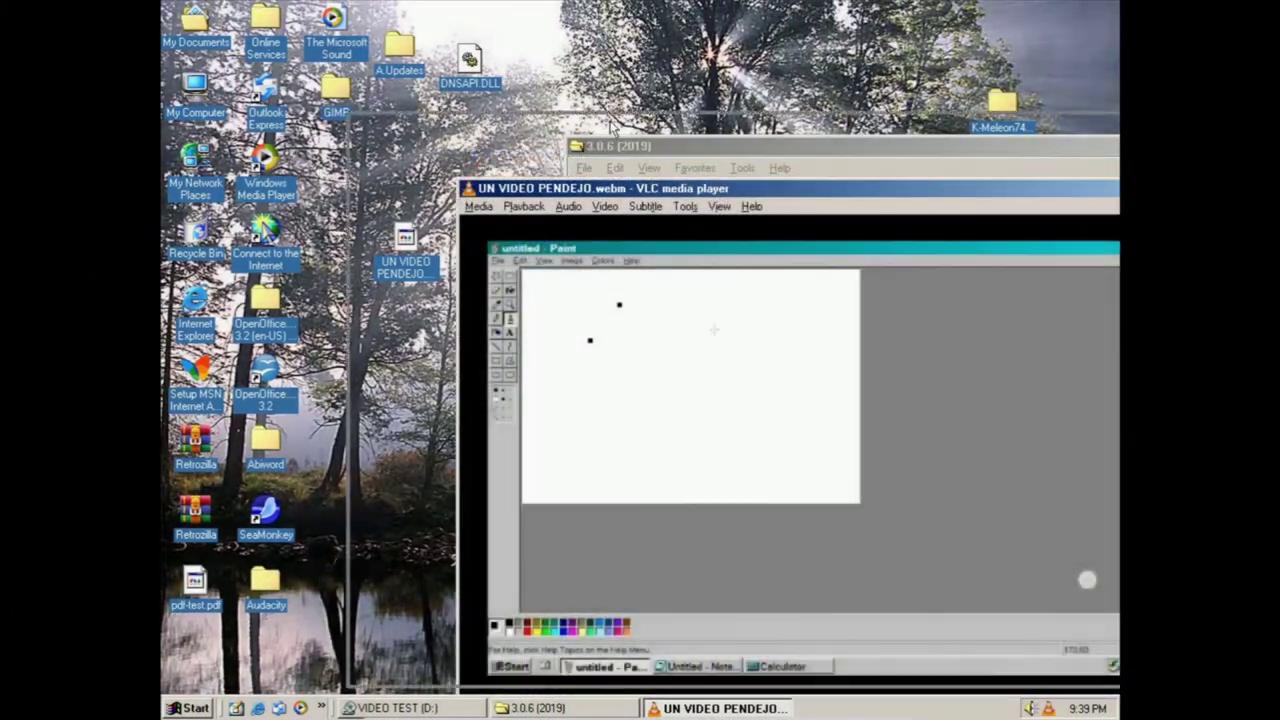
{"action": "left_click_drag", "start_coordinate": [610, 126], "coordinate": [528, 62]}
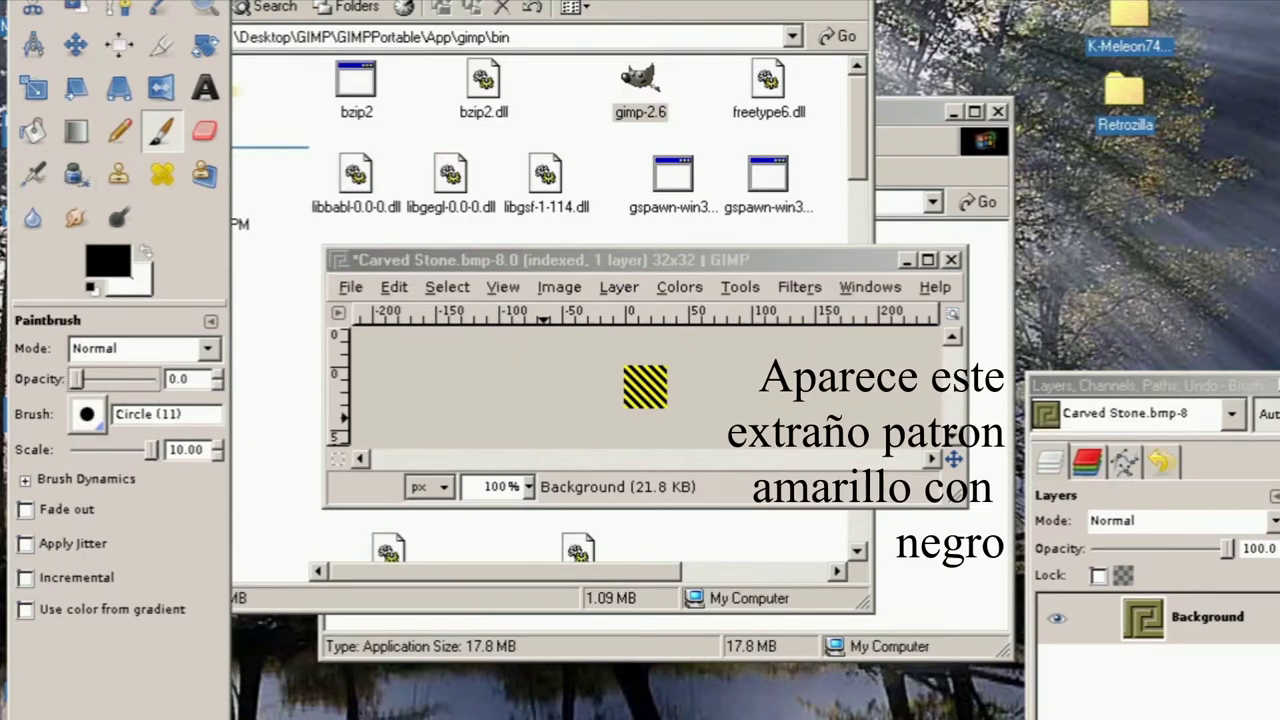
Try to paint on the Carved Stone.bmp image in GIMP with the Paintbrush and the Circle (11) brush
{"action": "left_click", "coordinate": [640, 397]}
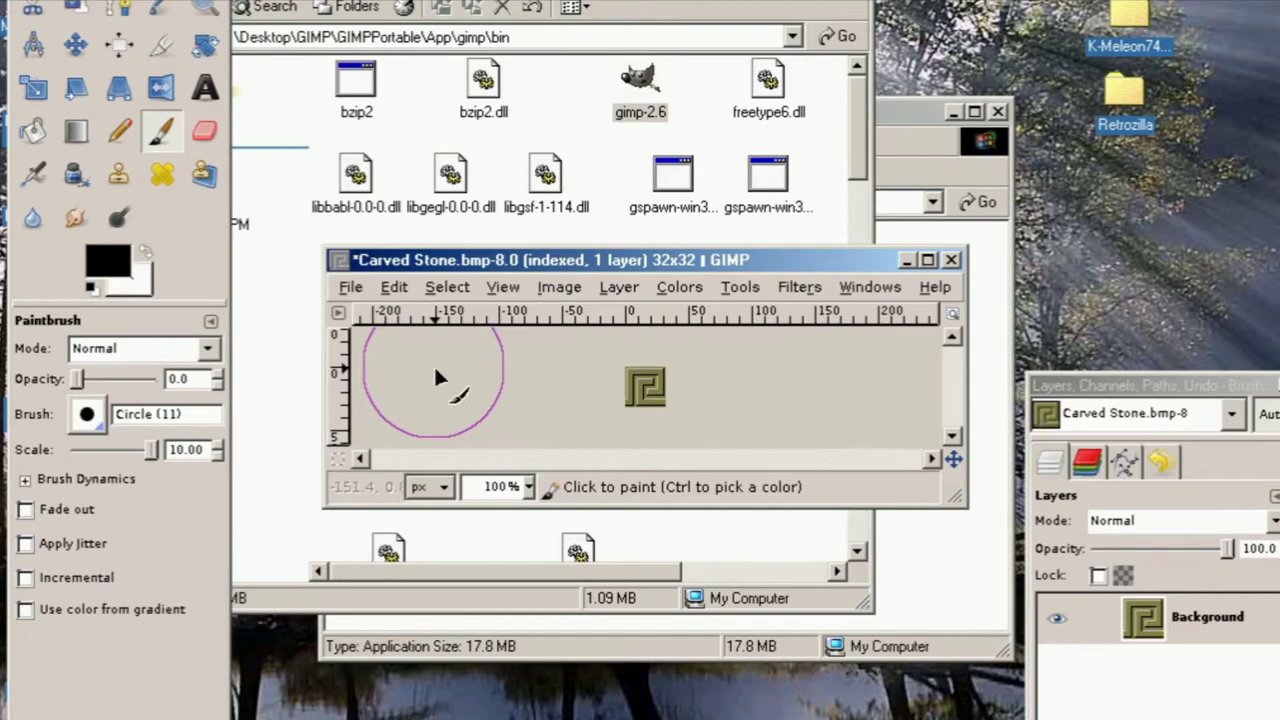
{"action": "left_click", "coordinate": [435, 371]}
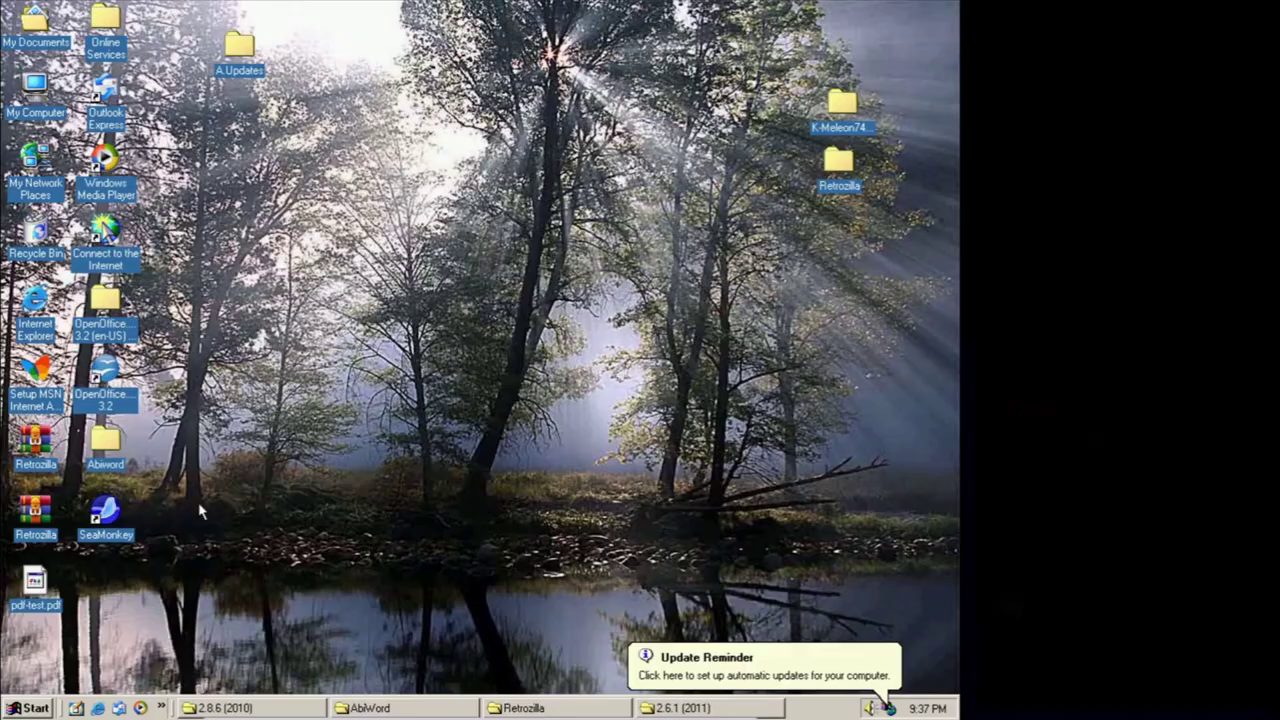
Launch SeaMonkey from the desktop and accept the Default Client settings
{"action": "double_click", "coordinate": [106, 514]}
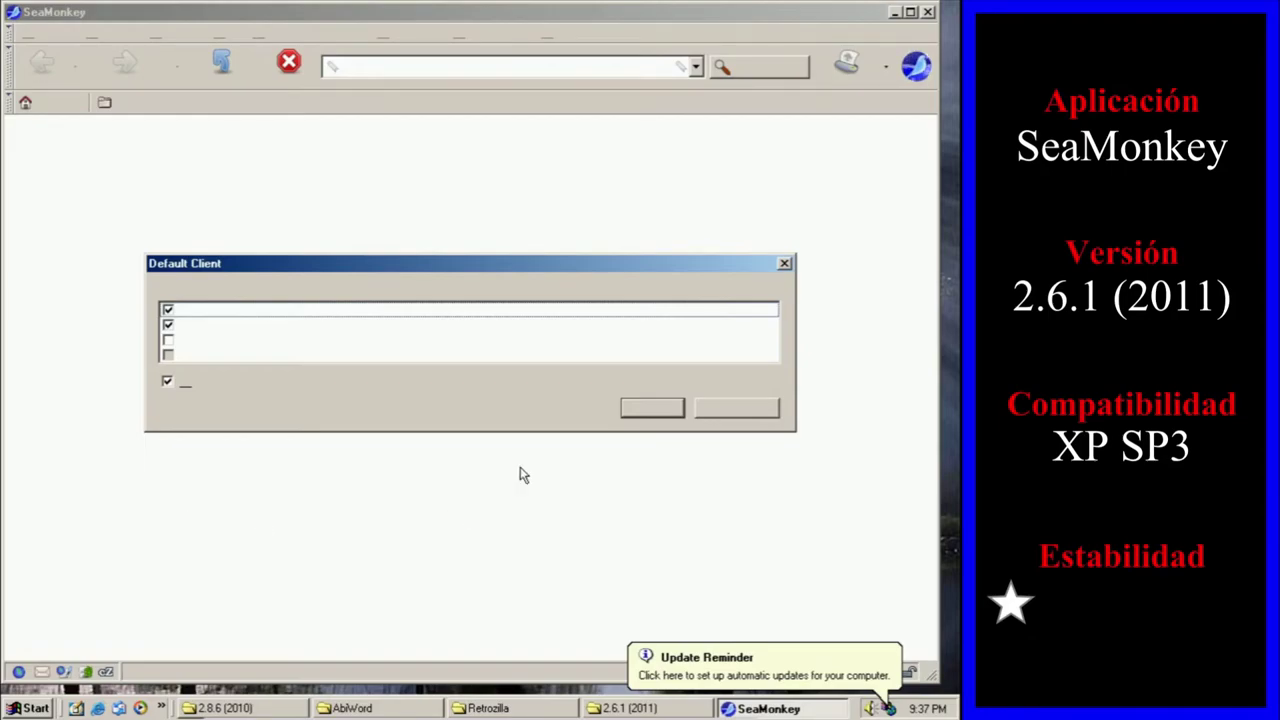
{"action": "left_click", "coordinate": [652, 410]}
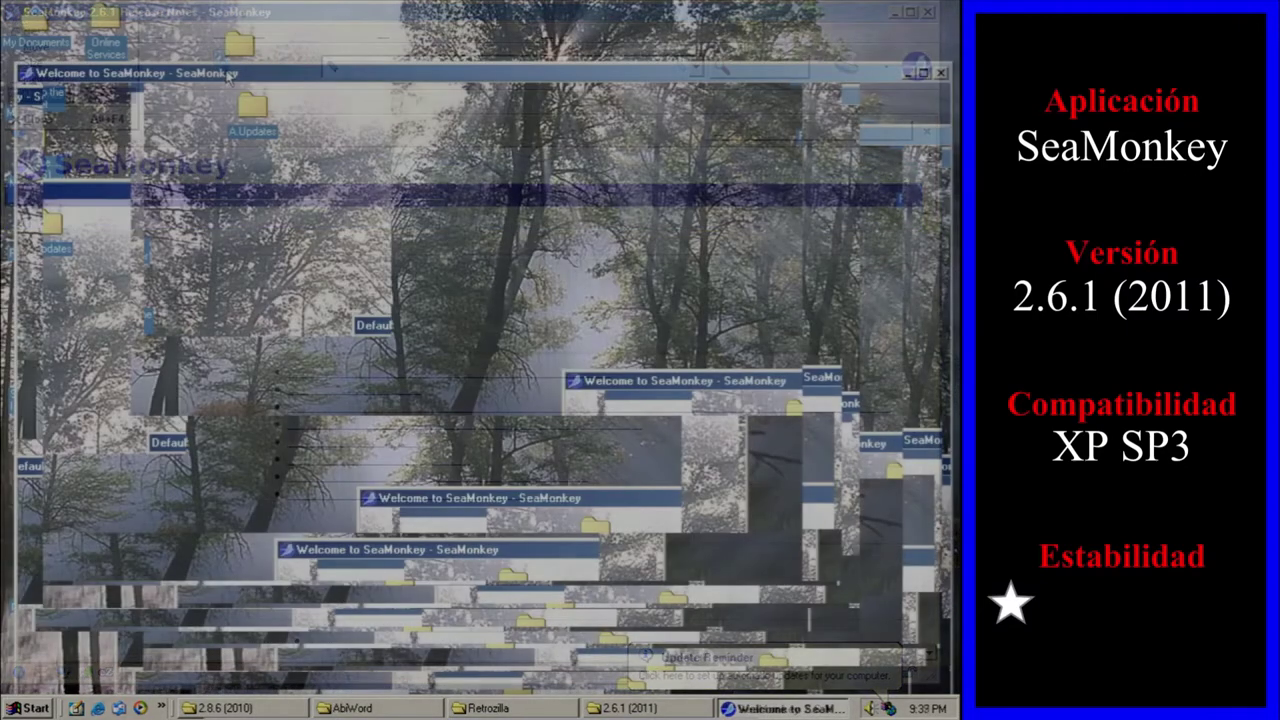
Reposition the SeaMonkey welcome window on the desktop
{"action": "left_click_drag", "start_coordinate": [350, 40], "coordinate": [307, 31]}
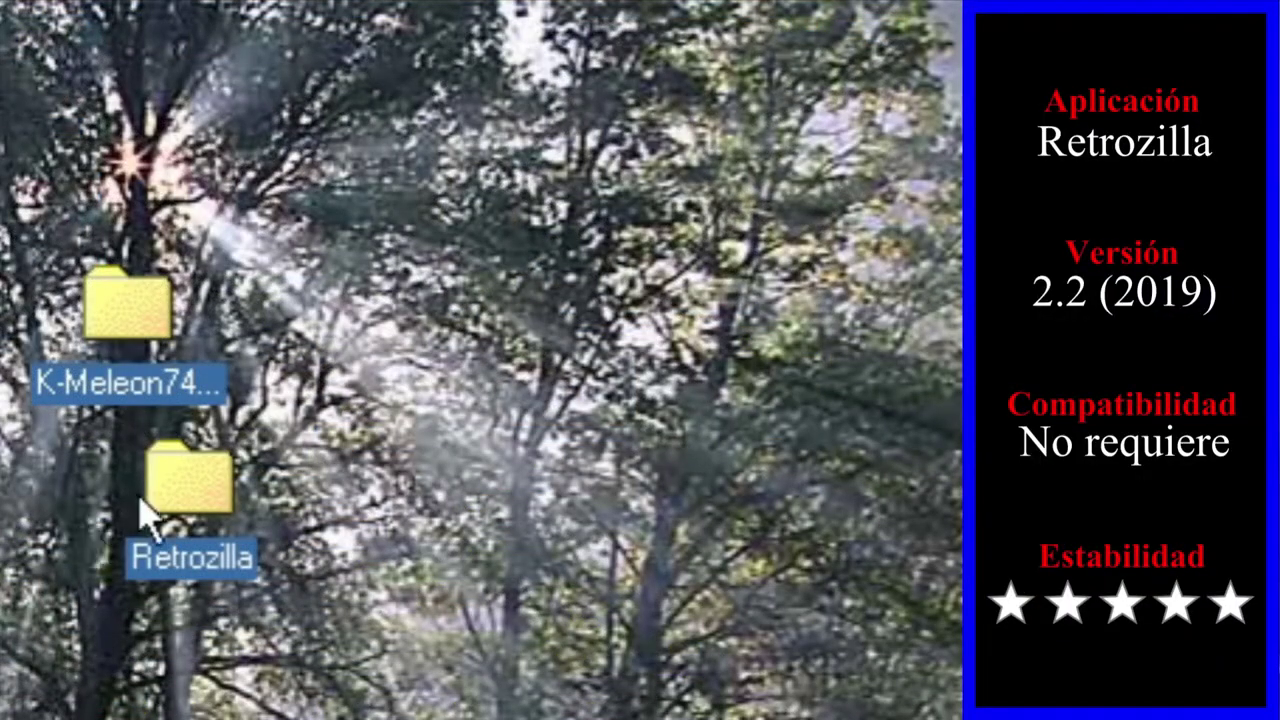
Move the Retrozilla folder to a free spot on the desktop and launch retrozilla from it
{"action": "left_click_drag", "start_coordinate": [196, 490], "coordinate": [497, 466]}
{"action": "double_click", "coordinate": [495, 462]}
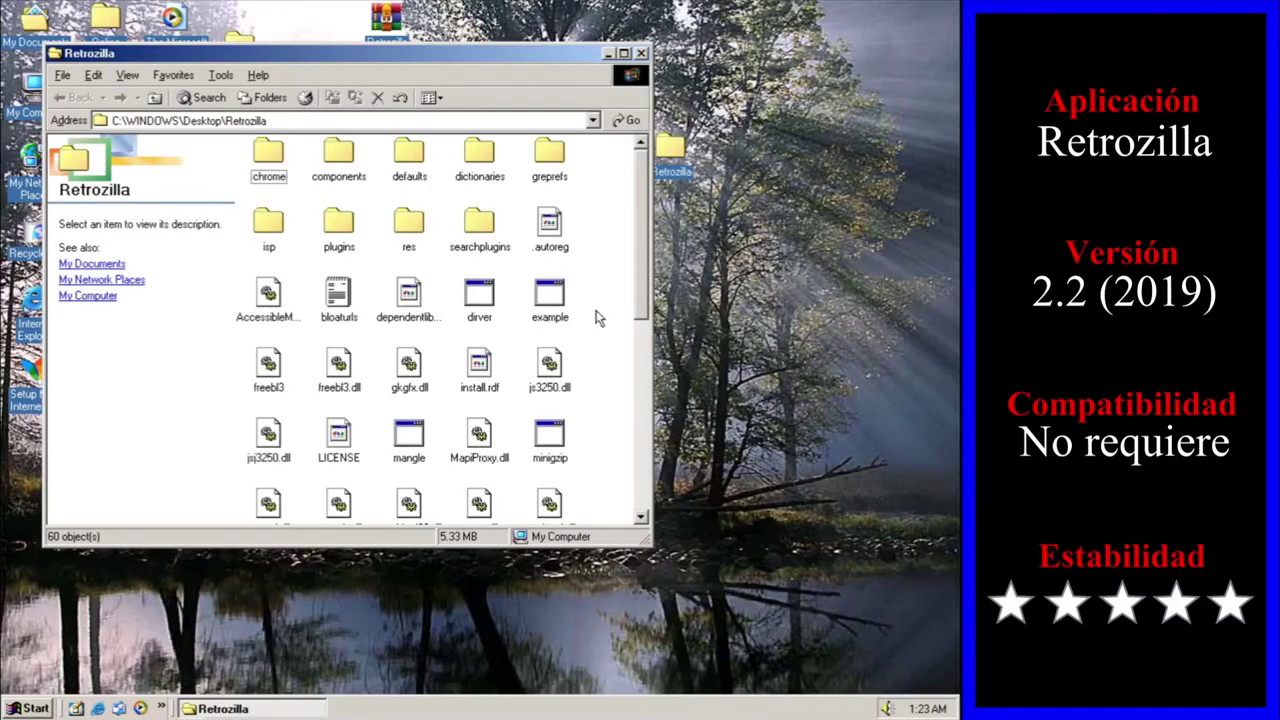
{"action": "scroll", "coordinate": [617, 303], "scroll_direction": "down", "scroll_amount": 5}
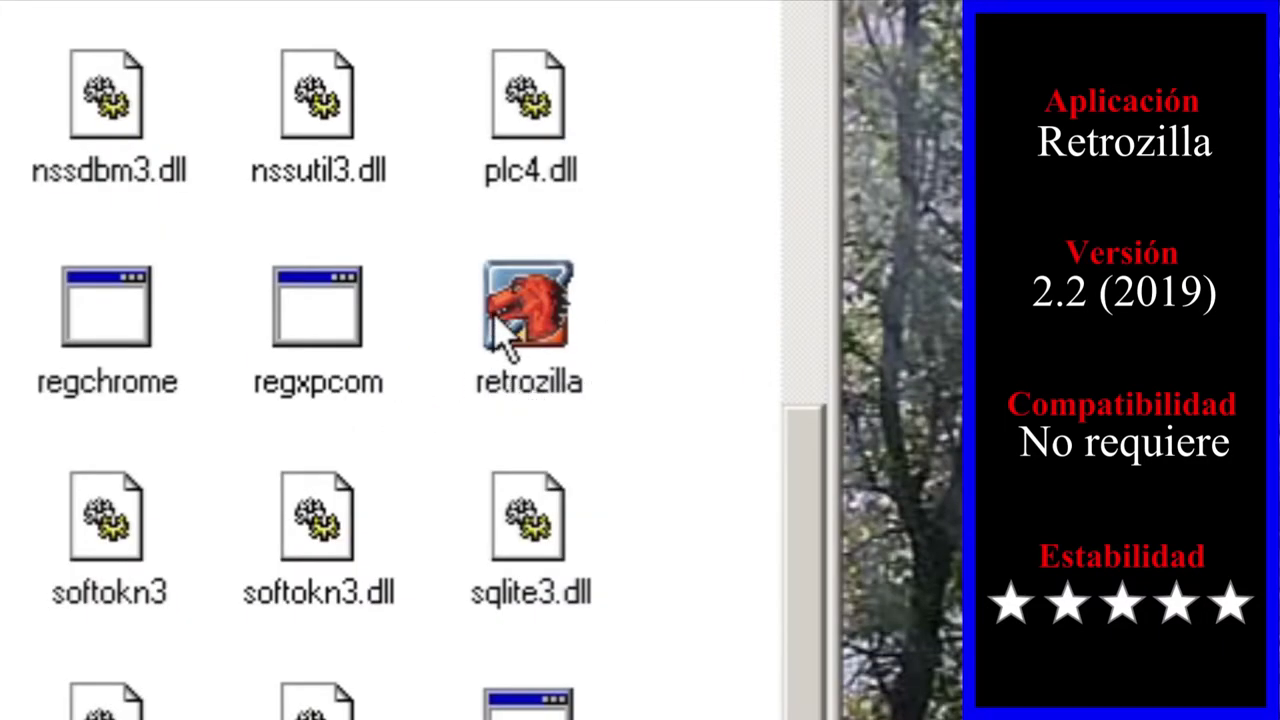
{"action": "double_click", "coordinate": [490, 318]}
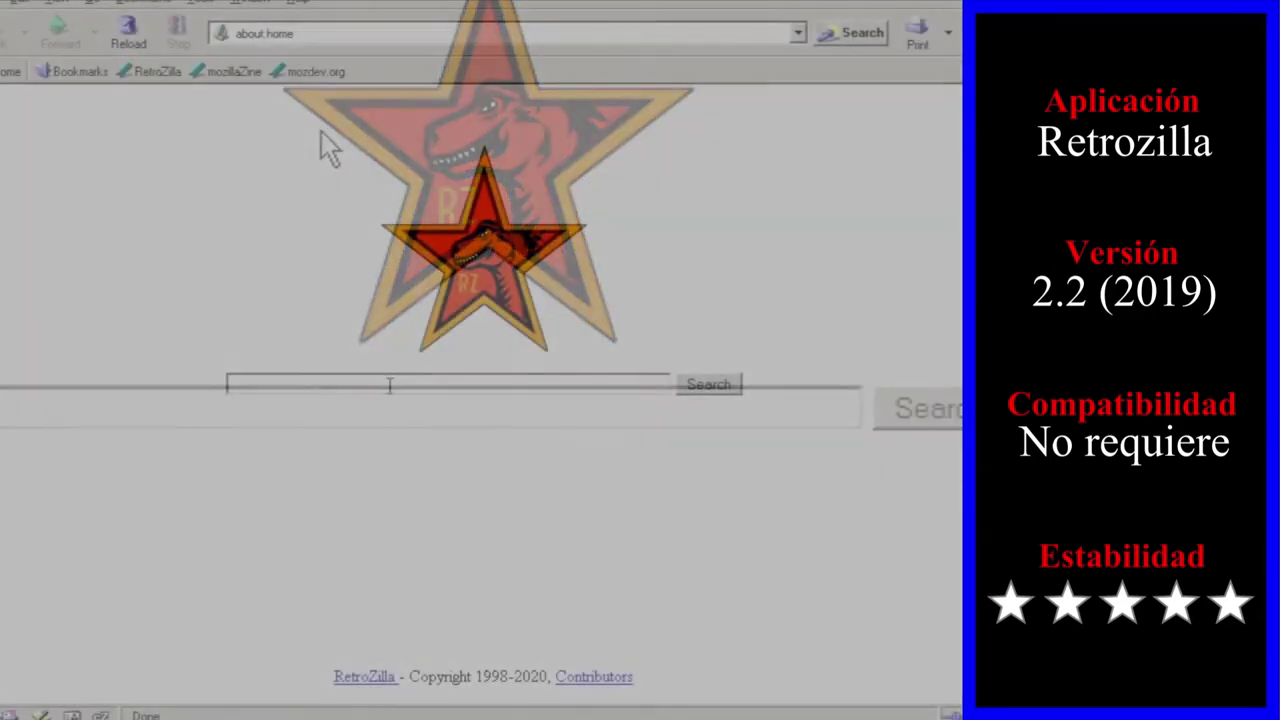
Search the web for wikipedia, open the Wikipedia:Portada result, and decline the font download
{"action": "type", "text": "wikipedia"}
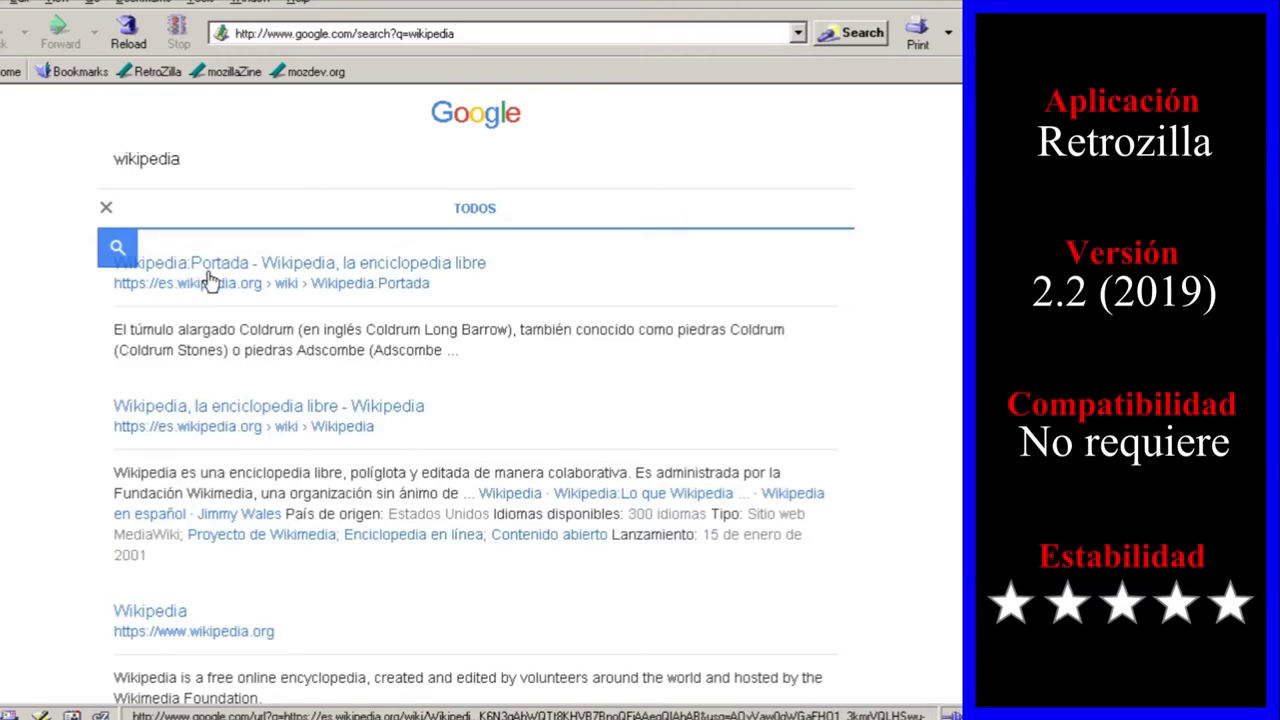
{"action": "left_click", "coordinate": [210, 280]}
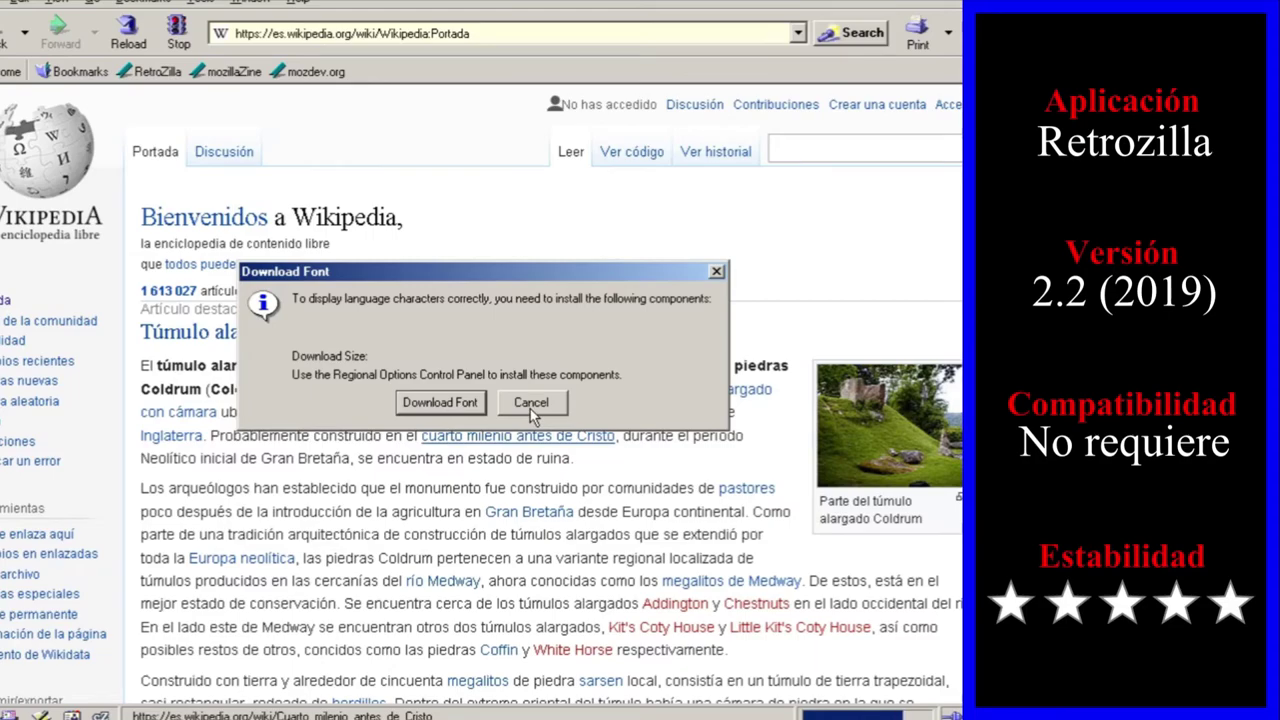
{"action": "key", "text": "Tab"}
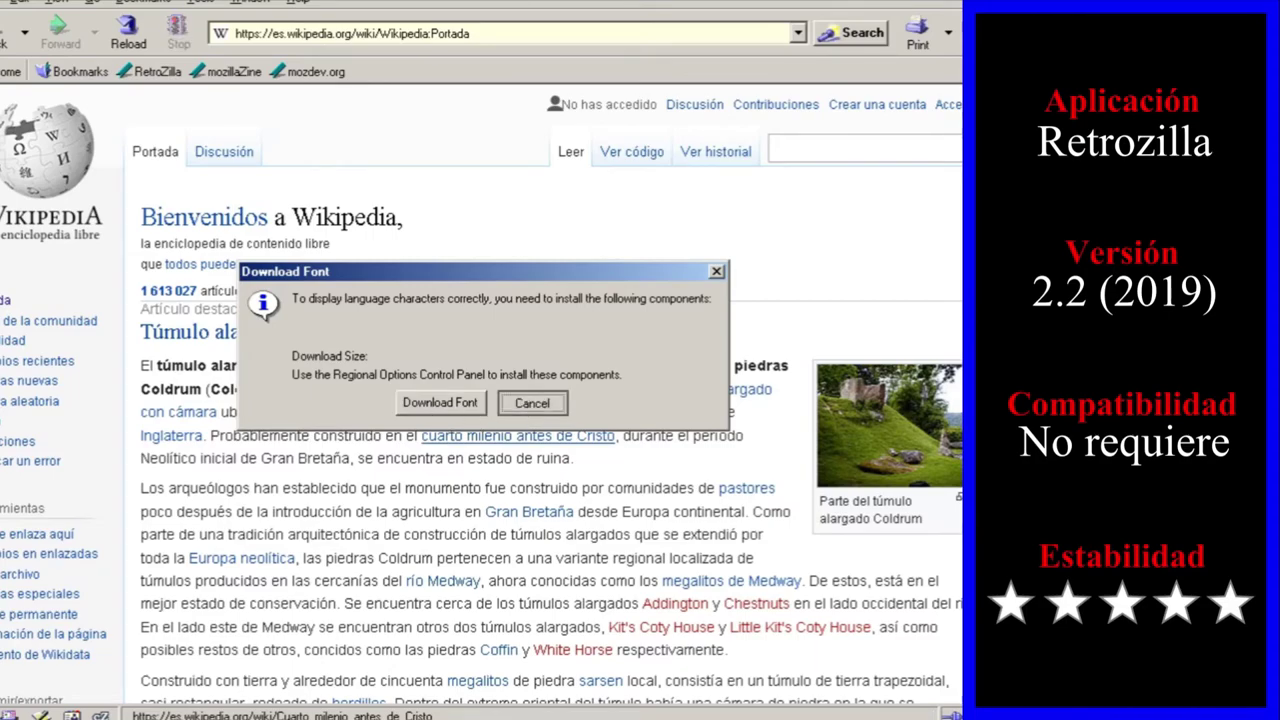
{"action": "left_click", "coordinate": [525, 403]}
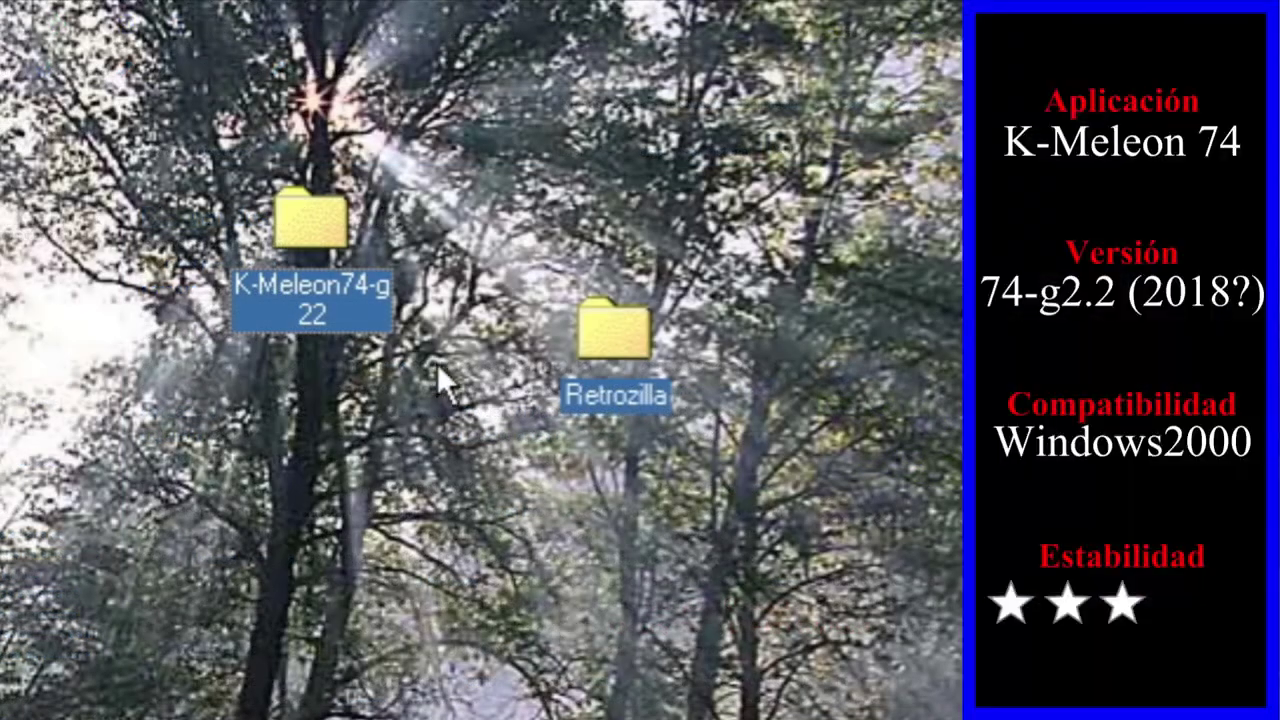
Open the K-Meleon74-g22 folder on the desktop
{"action": "left_click", "coordinate": [310, 222]}
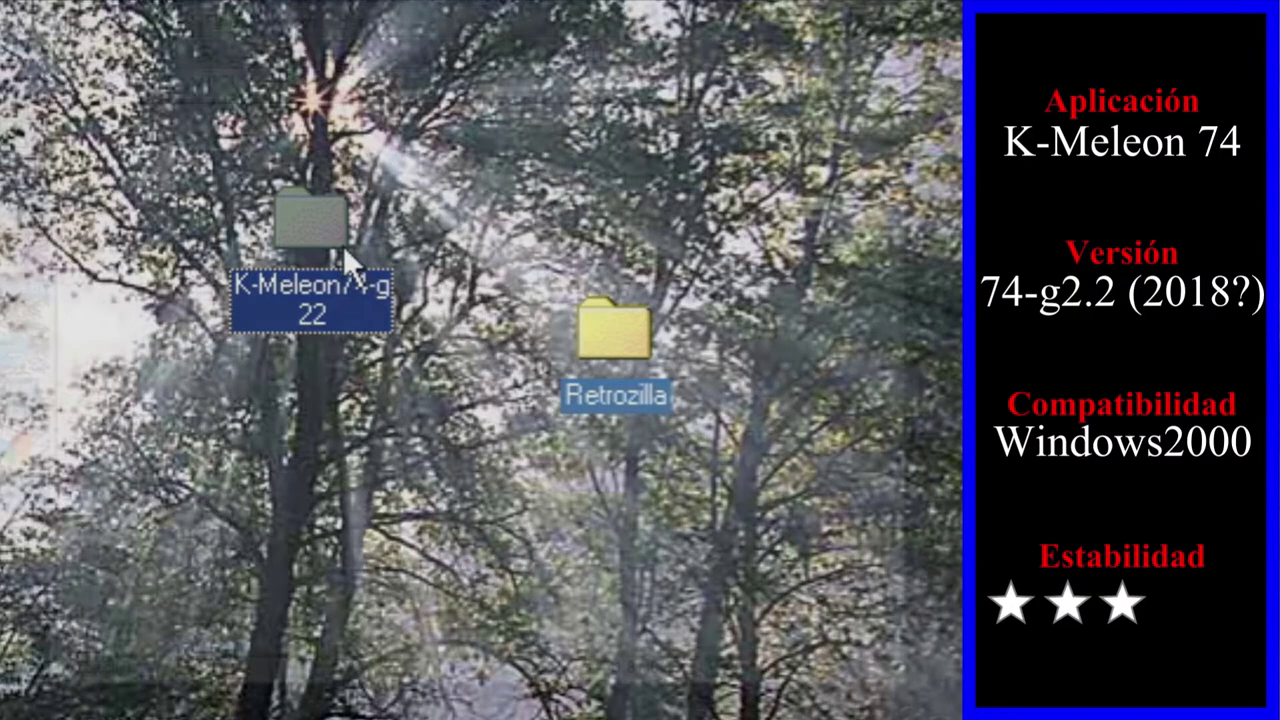
{"action": "double_click", "coordinate": [360, 280]}
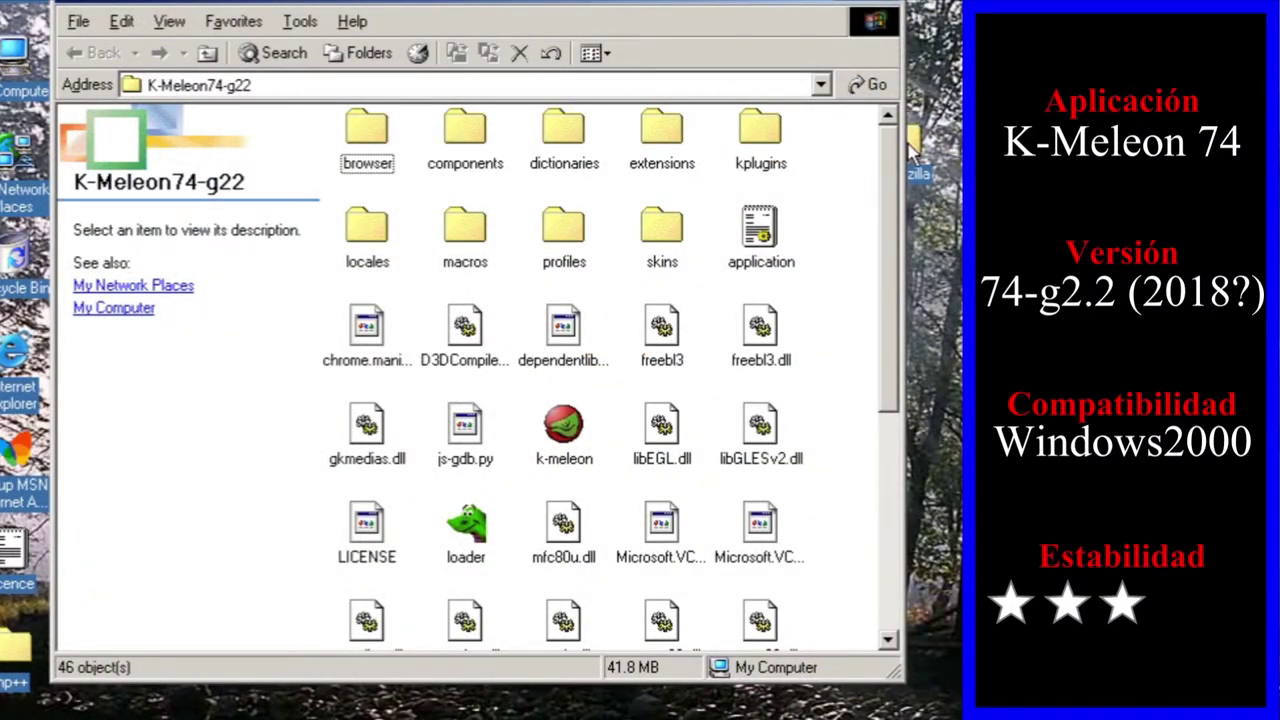
{"action": "left_click_drag", "start_coordinate": [893, 152], "coordinate": [900, 275]}
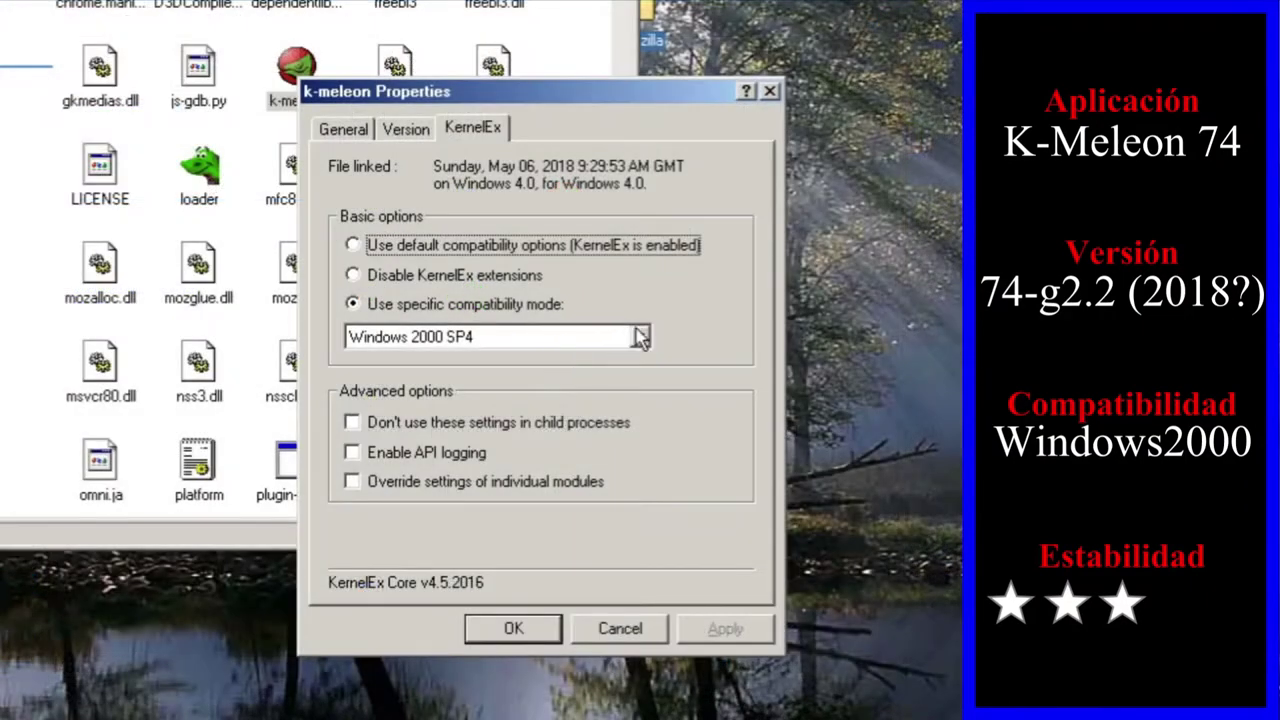
Set k-meleon's KernelEx compatibility mode to Windows 2000 SP4 and start it with a new bookmarks file
{"action": "left_click", "coordinate": [638, 337]}
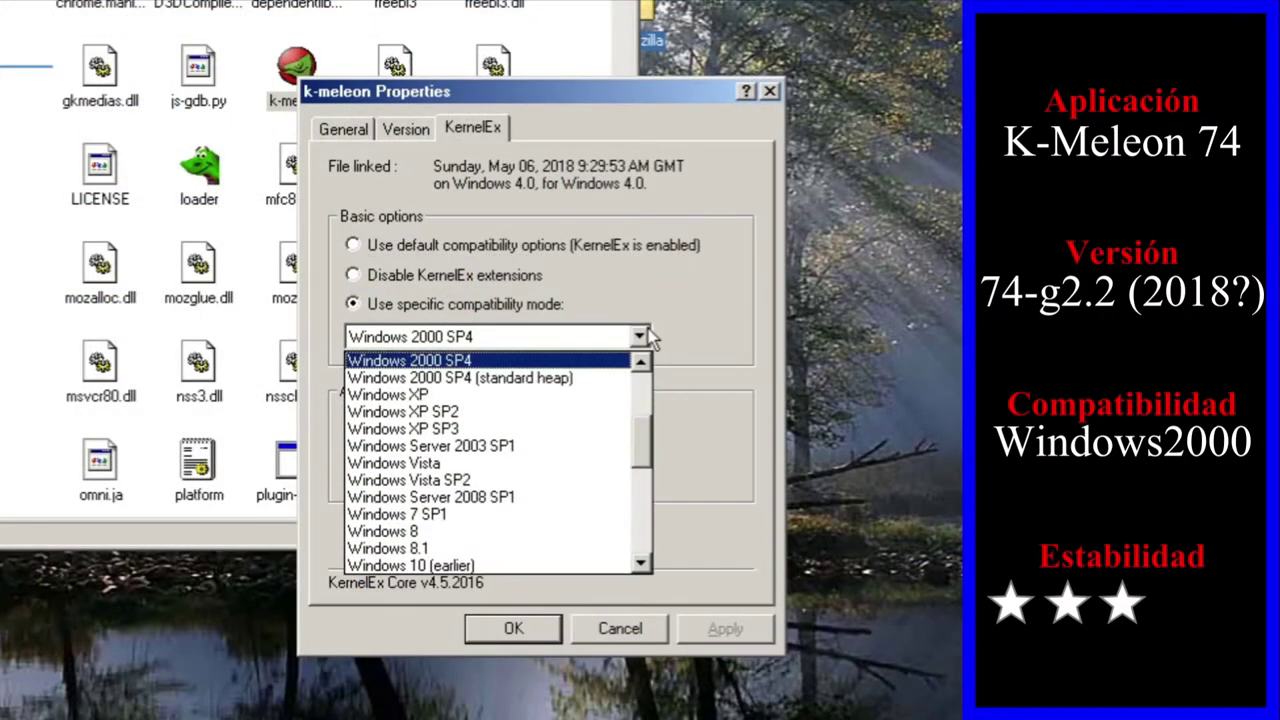
{"action": "left_click", "coordinate": [573, 367]}
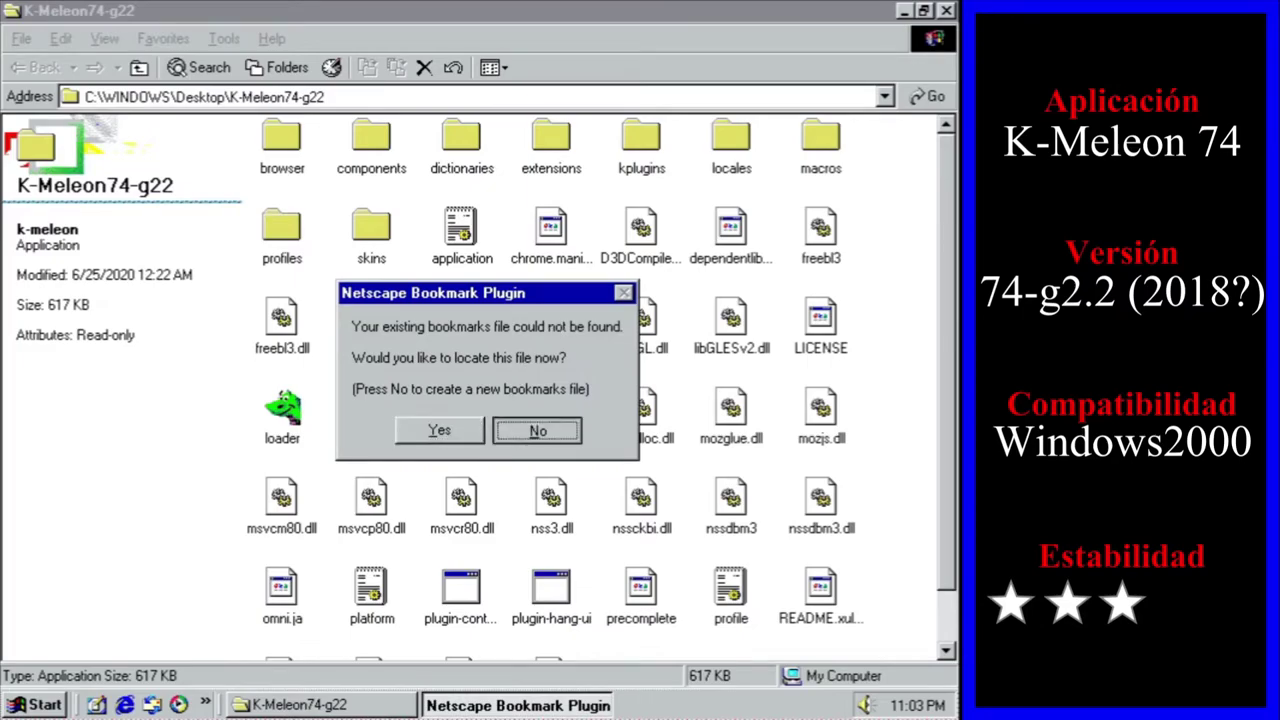
{"action": "left_click", "coordinate": [512, 432]}
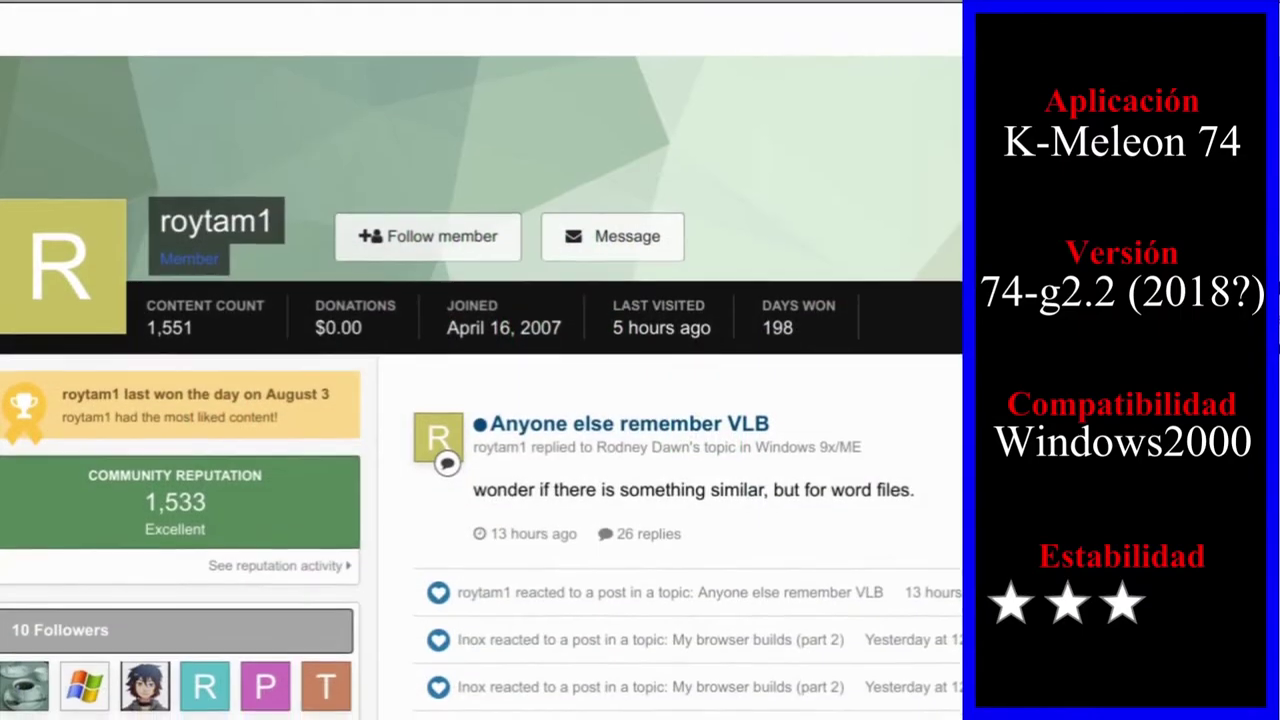
Look through the forum member's profile page and recent activity
{"action": "scroll", "coordinate": [480, 400], "scroll_direction": "down", "scroll_amount": 2}
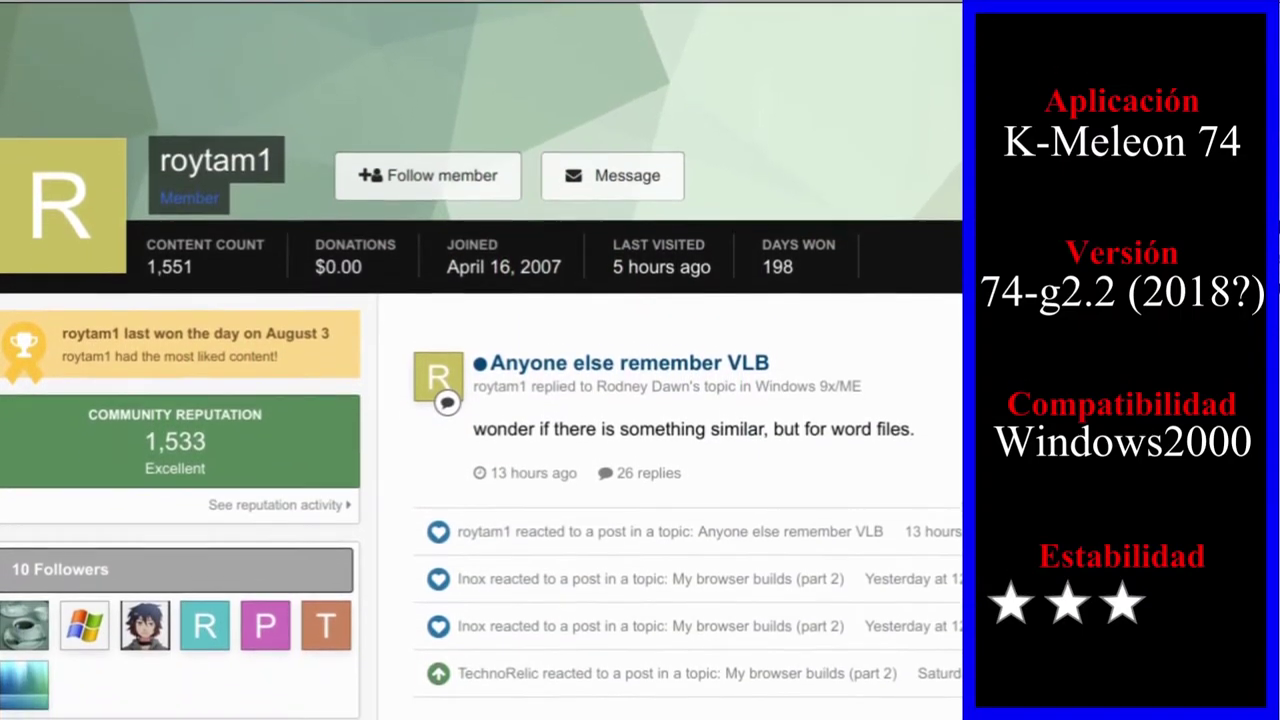
{"action": "scroll", "coordinate": [480, 400], "scroll_direction": "down", "scroll_amount": 2}
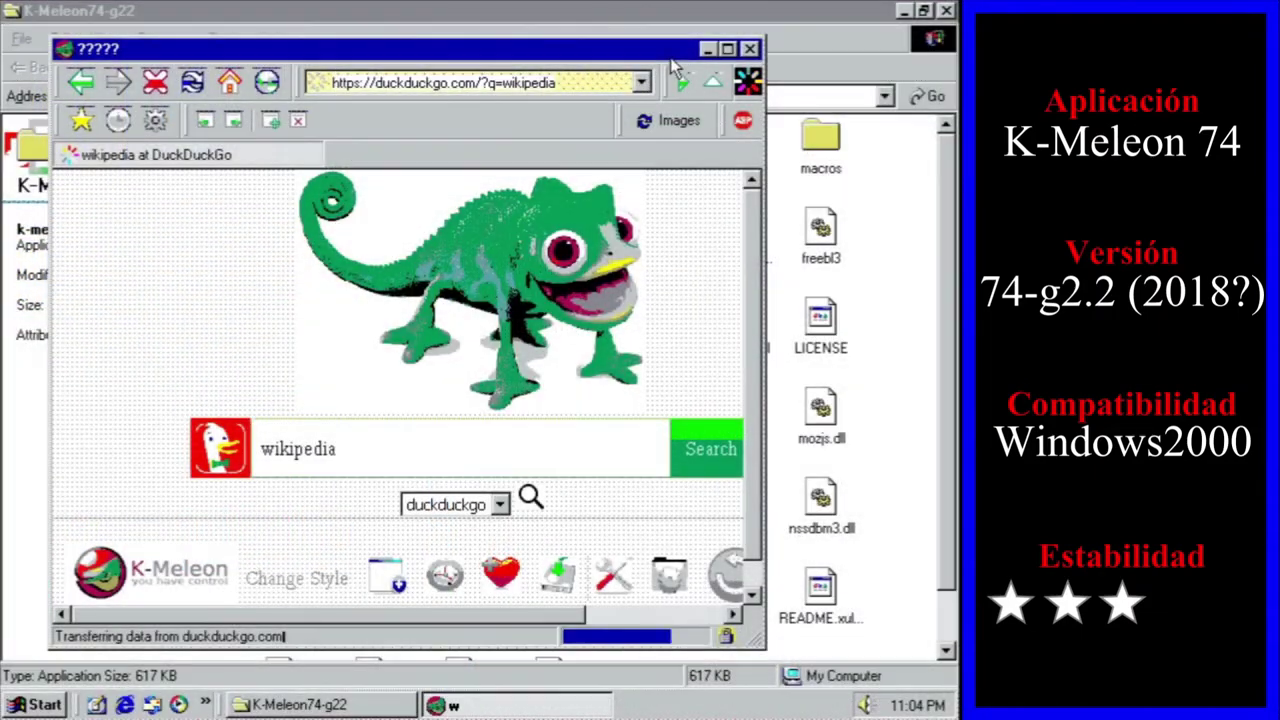
Reposition the K-Meleon window and disable JavaScript in the browser preferences
{"action": "left_click_drag", "start_coordinate": [663, 58], "coordinate": [651, 36]}
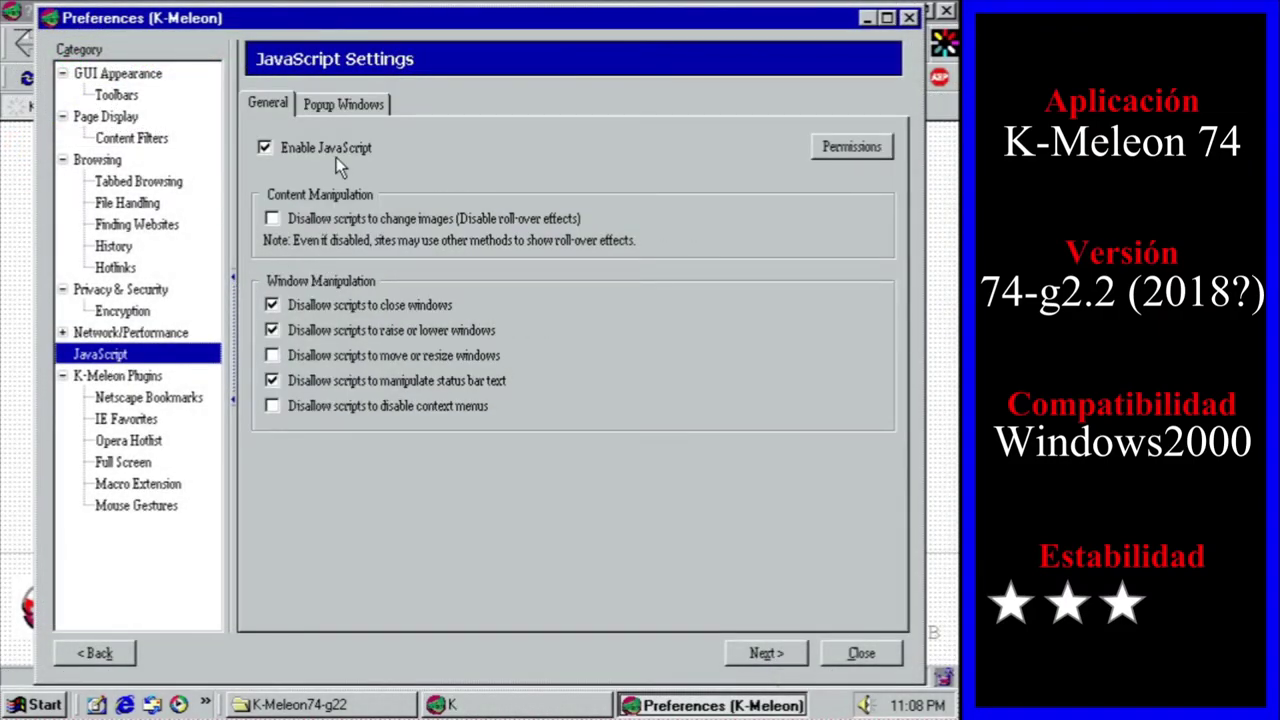
{"action": "left_click", "coordinate": [336, 157]}
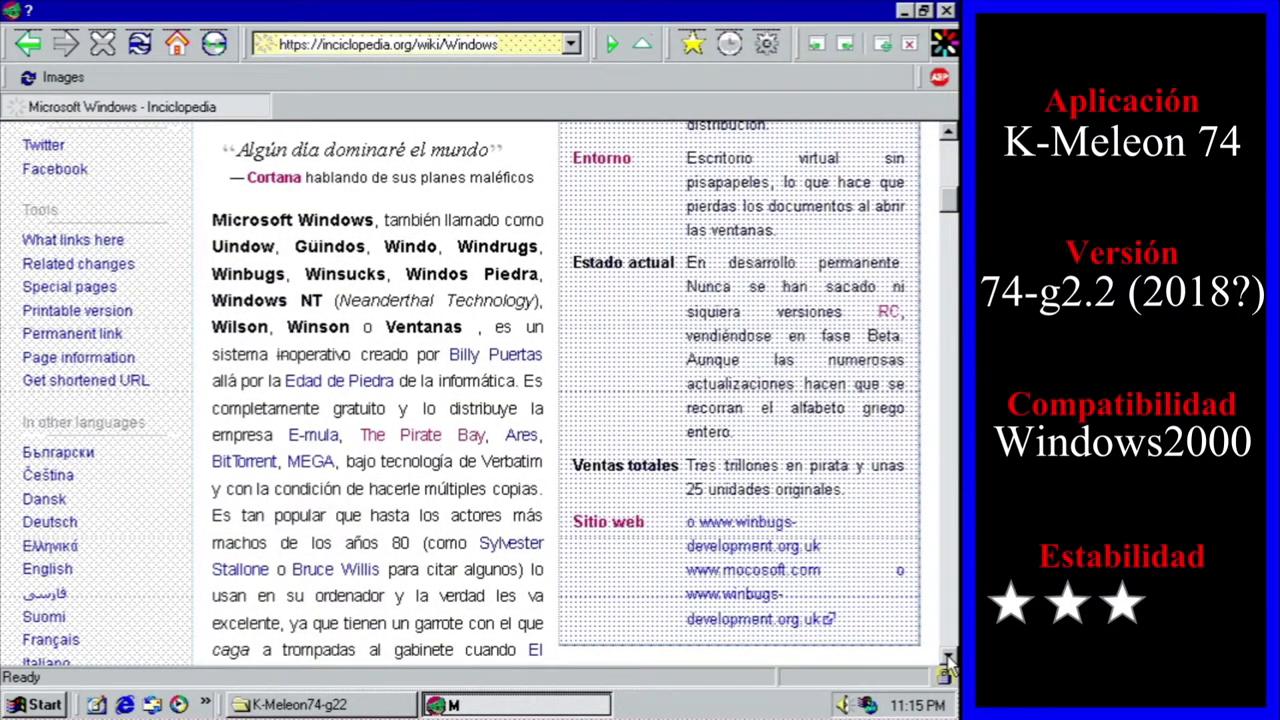
Look through the Inciclopedia article on Microsoft Windows to check how K-Meleon renders it
{"action": "left_click", "coordinate": [948, 658]}
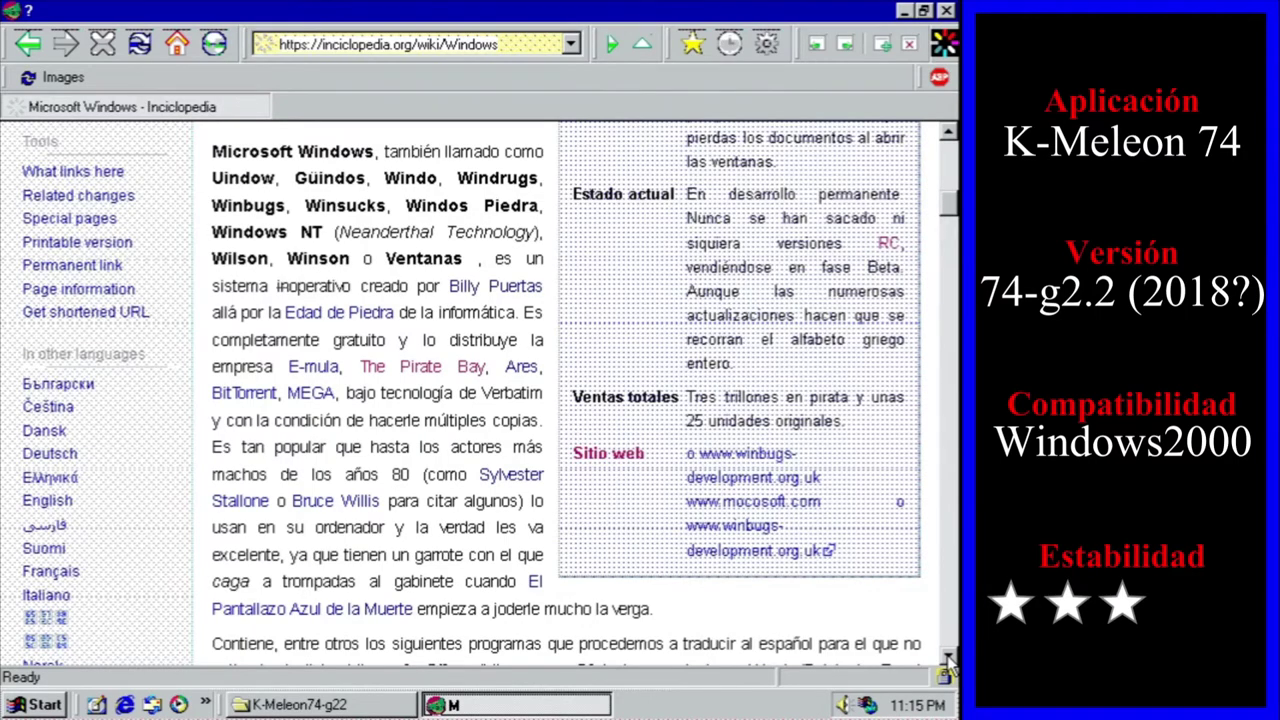
{"action": "left_click_drag", "start_coordinate": [688, 397], "coordinate": [792, 455]}
{"action": "left_click", "coordinate": [690, 396]}
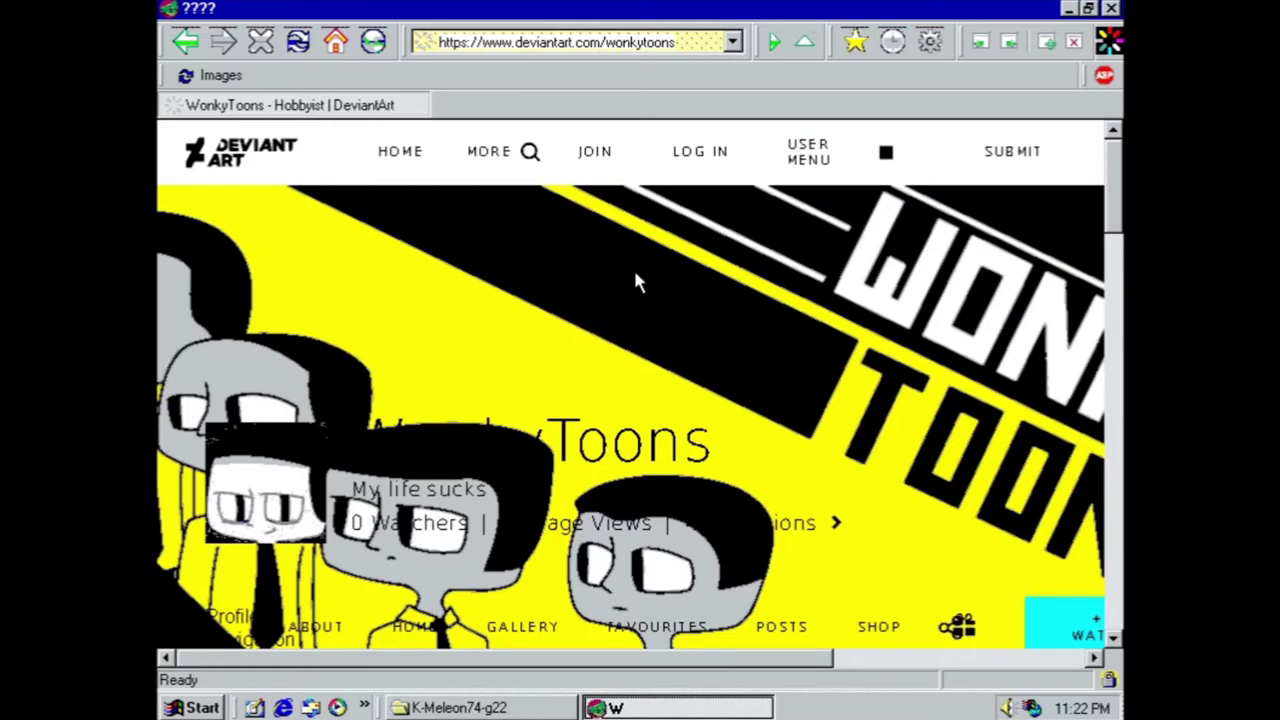
Look through the WonkyToons profile page on DeviantArt to check how K-Meleon renders it
{"action": "left_click", "coordinate": [1113, 640]}
{"action": "left_click", "coordinate": [1113, 640]}
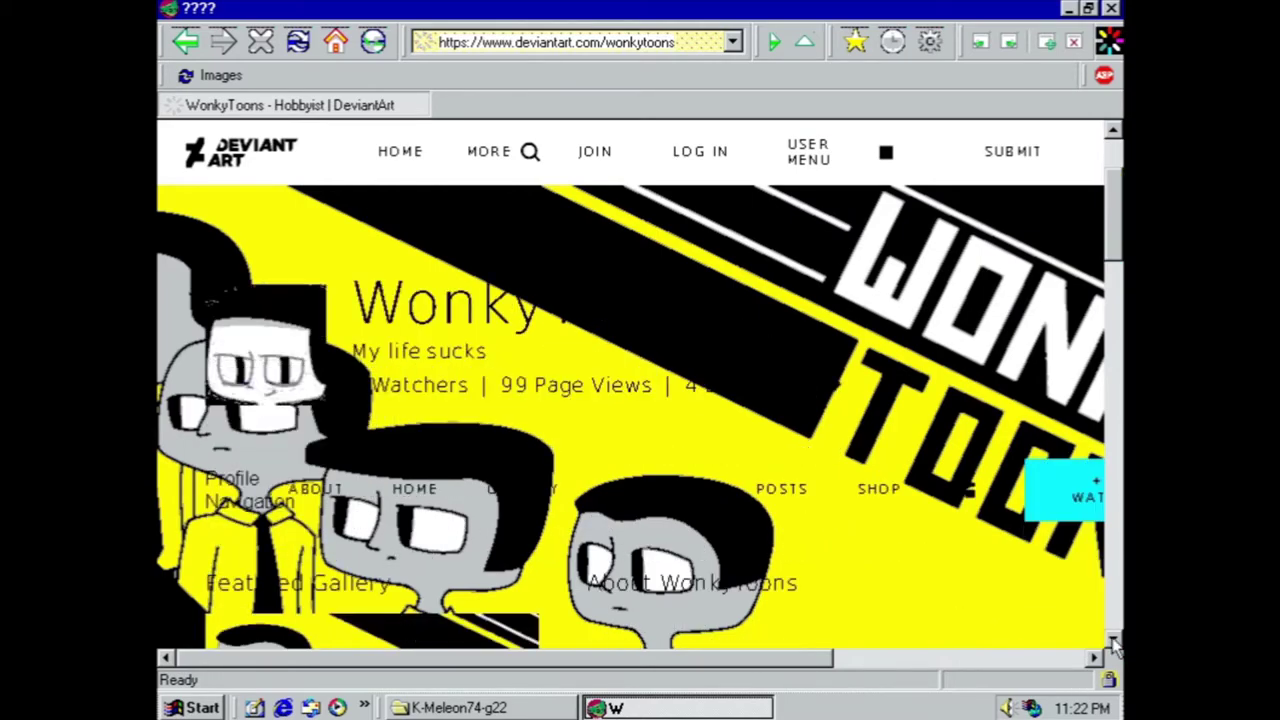
{"action": "left_click", "coordinate": [1113, 640]}
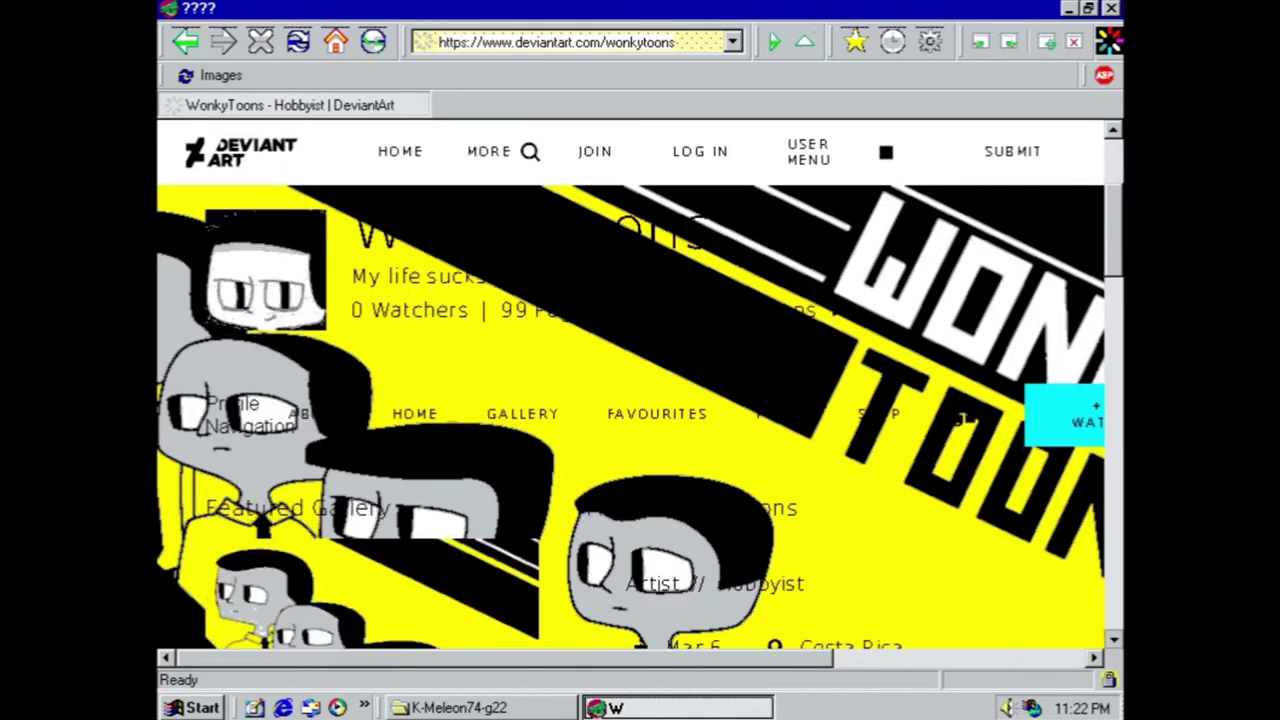
{"action": "left_click", "coordinate": [1113, 640]}
{"action": "left_click", "coordinate": [1113, 640]}
{"action": "left_click", "coordinate": [1113, 640]}
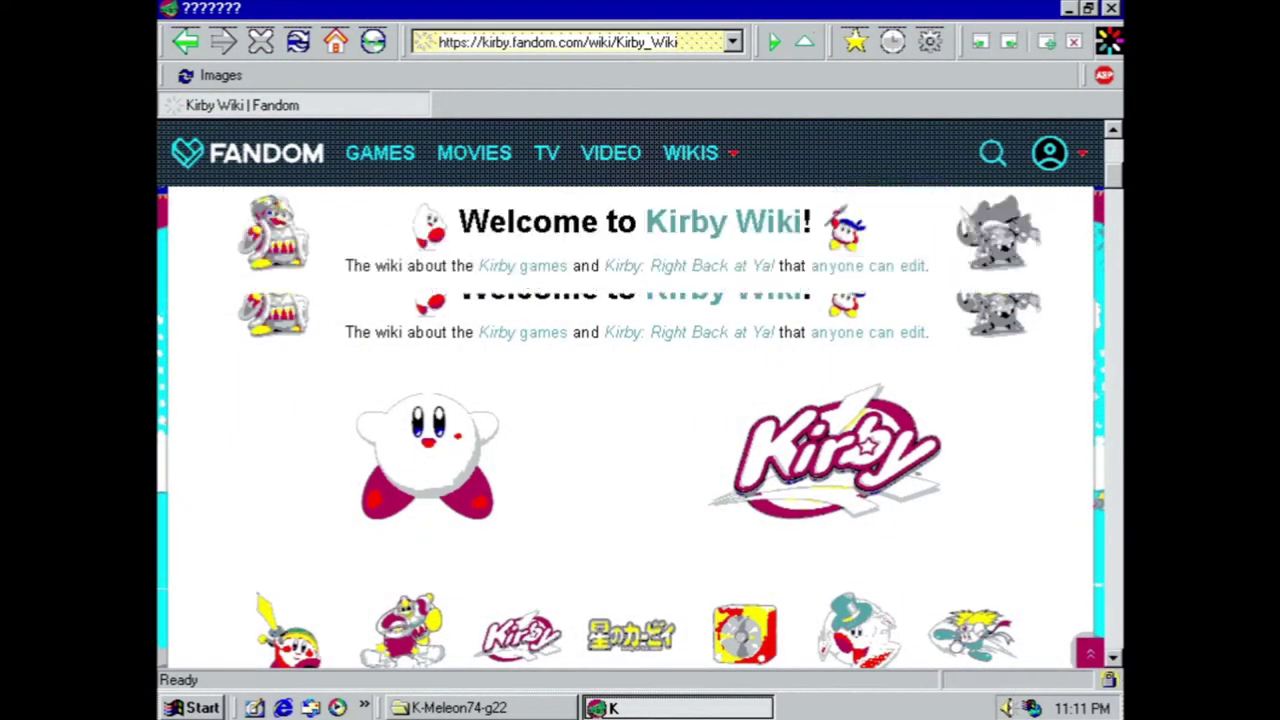
Look through the Kirby Wiki main page on Fandom to check its layout and images in K-Meleon
{"action": "left_click", "coordinate": [1113, 657]}
{"action": "left_click", "coordinate": [1113, 657]}
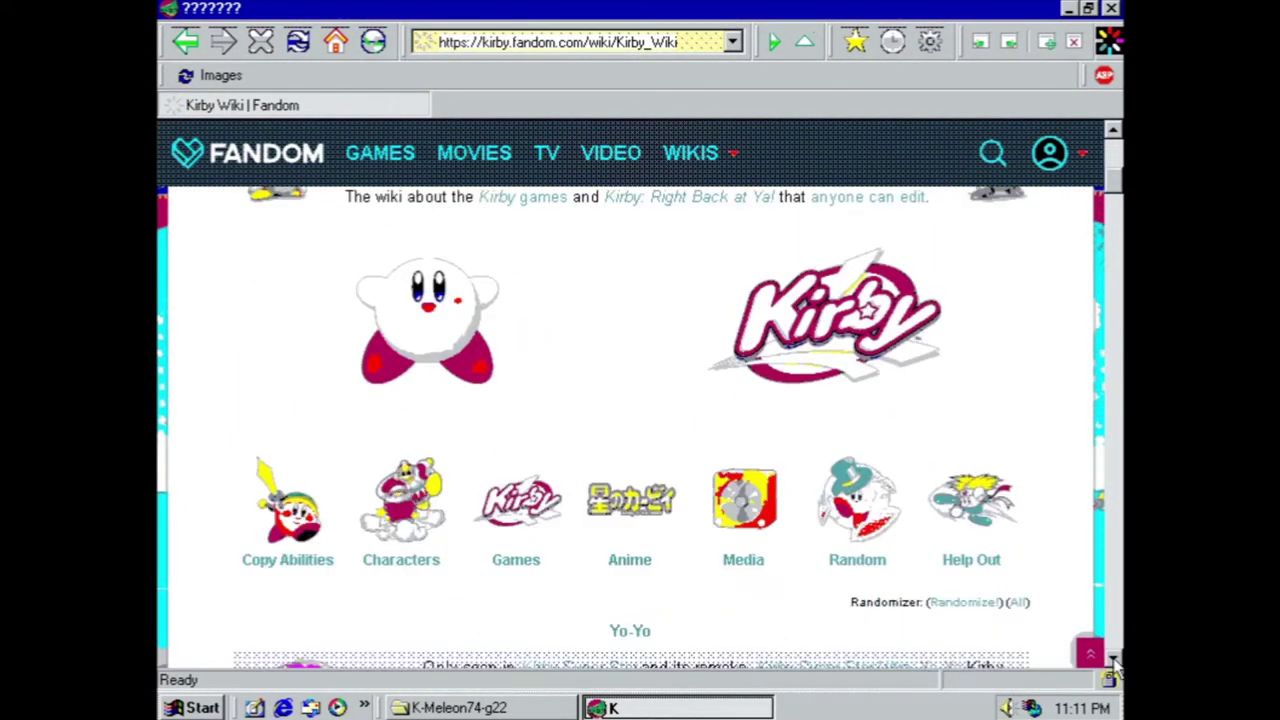
{"action": "left_click", "coordinate": [1113, 657]}
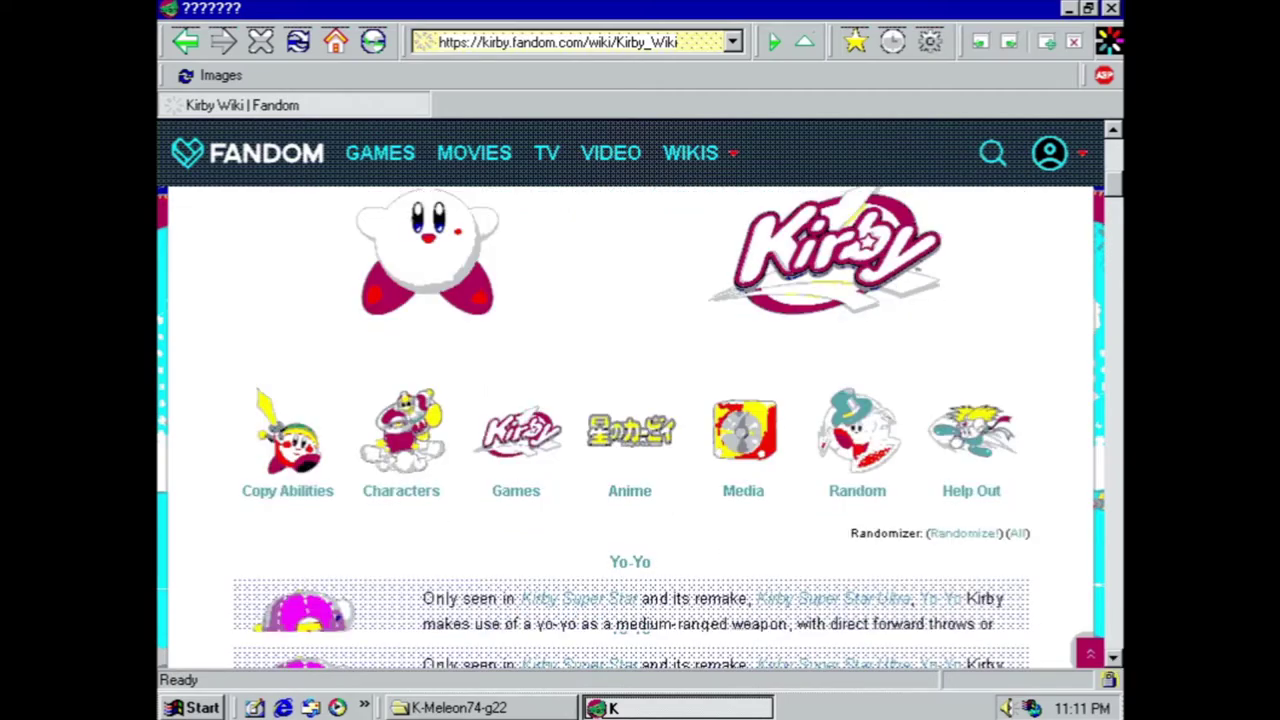
{"action": "left_click", "coordinate": [1113, 657]}
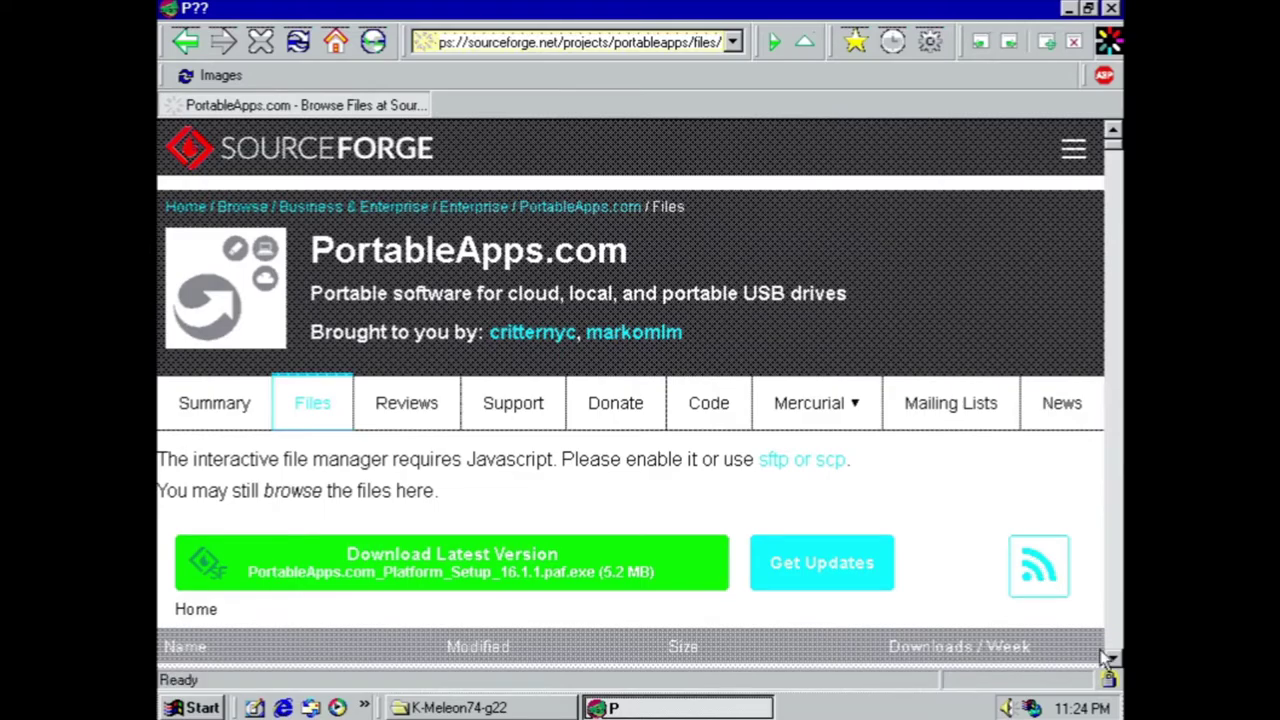
Look through the PortableApps.com file list on SourceForge in K-Meleon
{"action": "left_click", "coordinate": [1112, 658]}
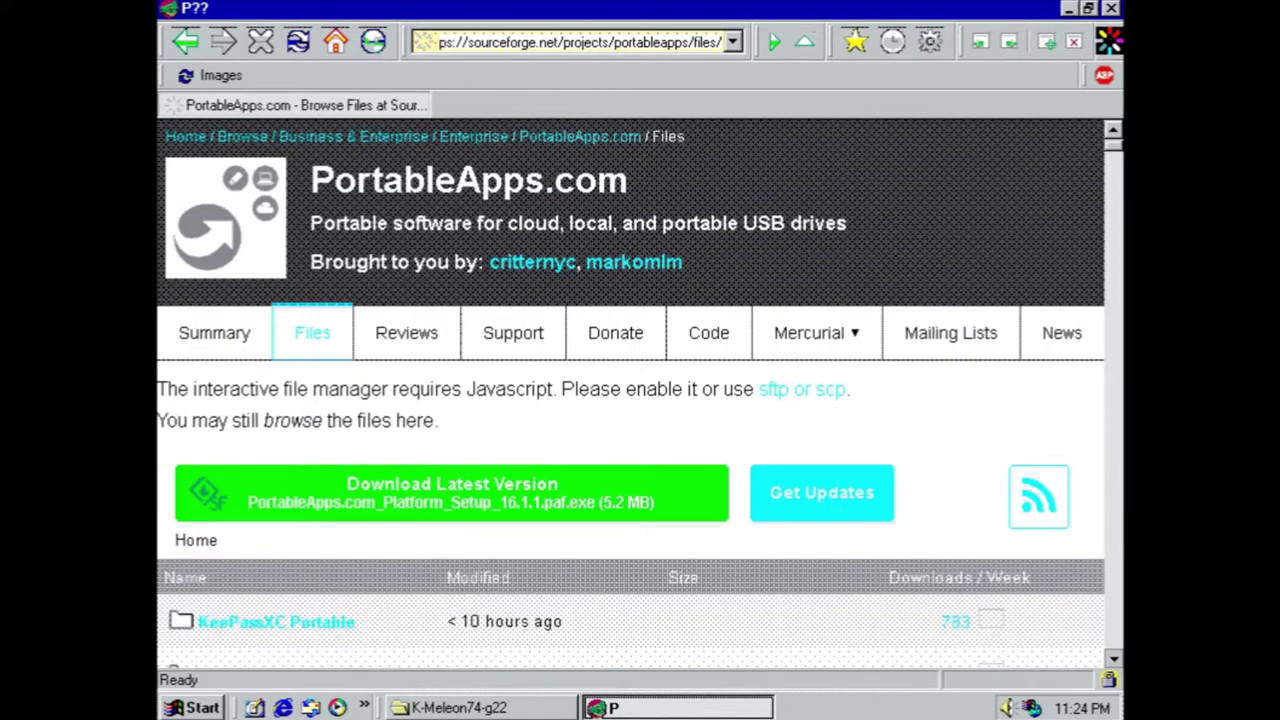
{"action": "left_click", "coordinate": [1112, 658]}
{"action": "left_click", "coordinate": [1112, 658]}
{"action": "left_click", "coordinate": [1112, 658]}
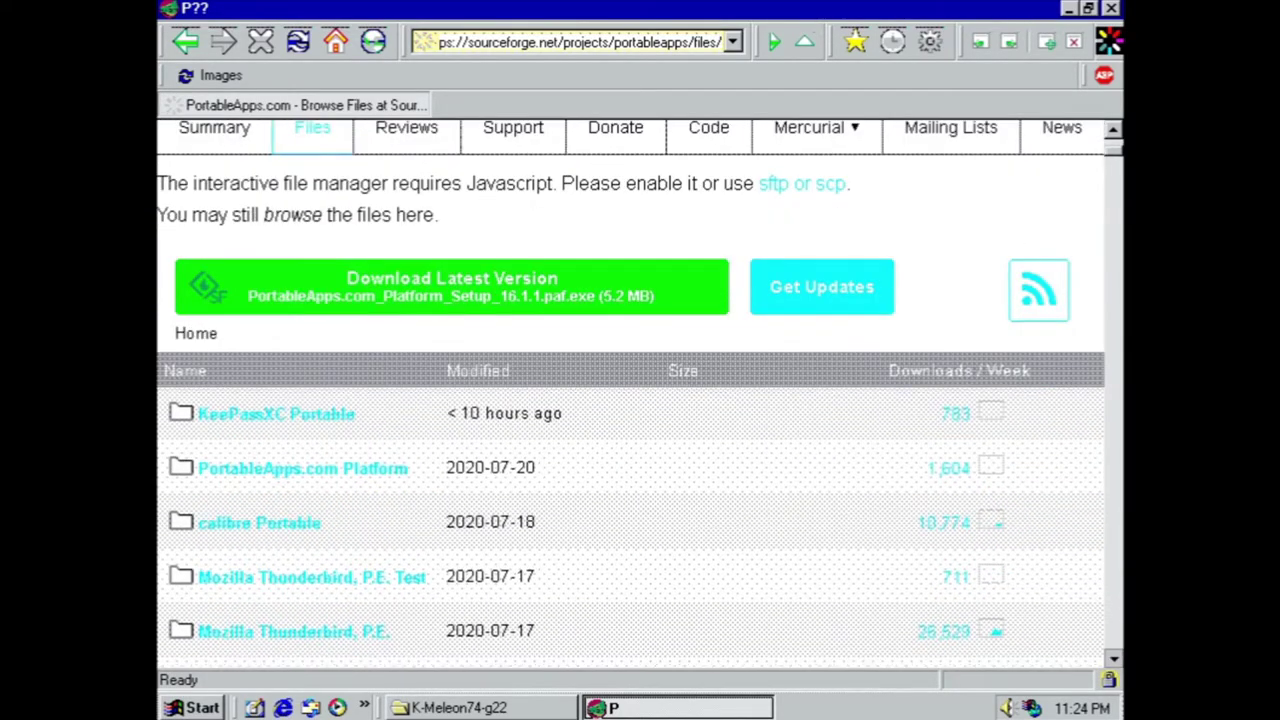
{"action": "left_click", "coordinate": [1112, 658]}
{"action": "left_click", "coordinate": [1112, 658]}
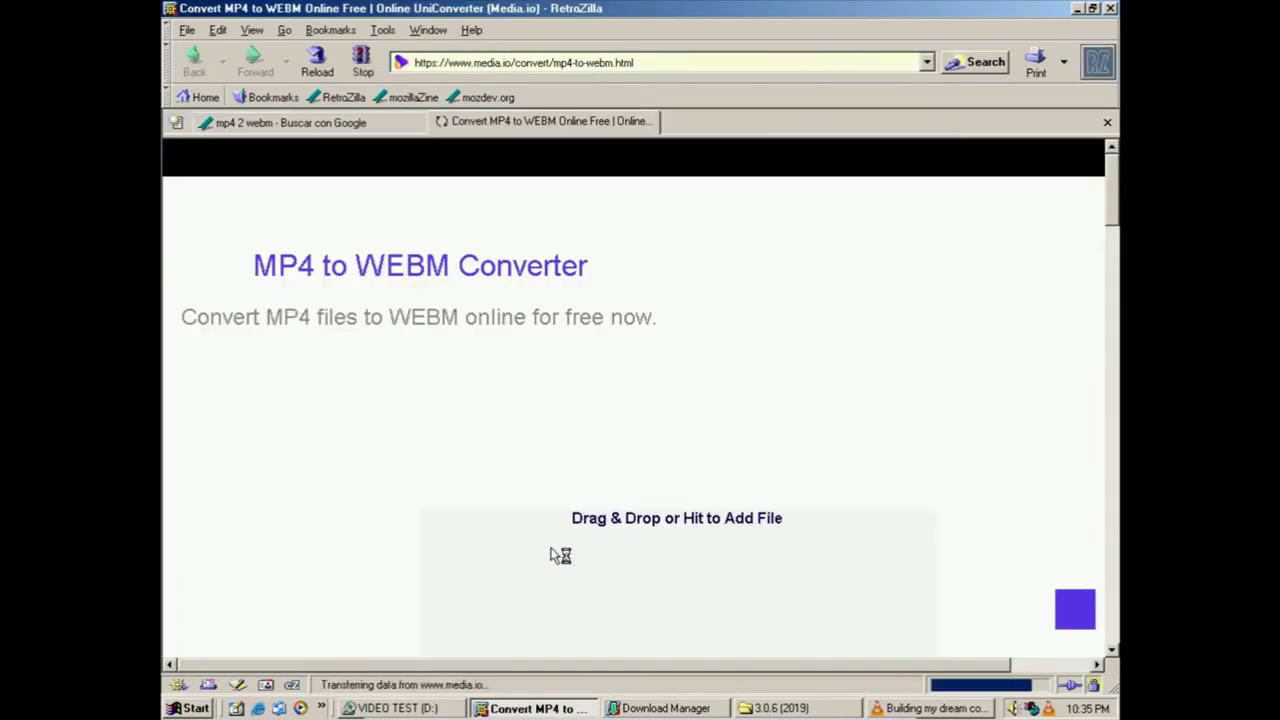
Look through the Media.io MP4 to WEBM converter page in RetroZilla
{"action": "scroll", "coordinate": [586, 391], "scroll_direction": "down", "scroll_amount": 15}
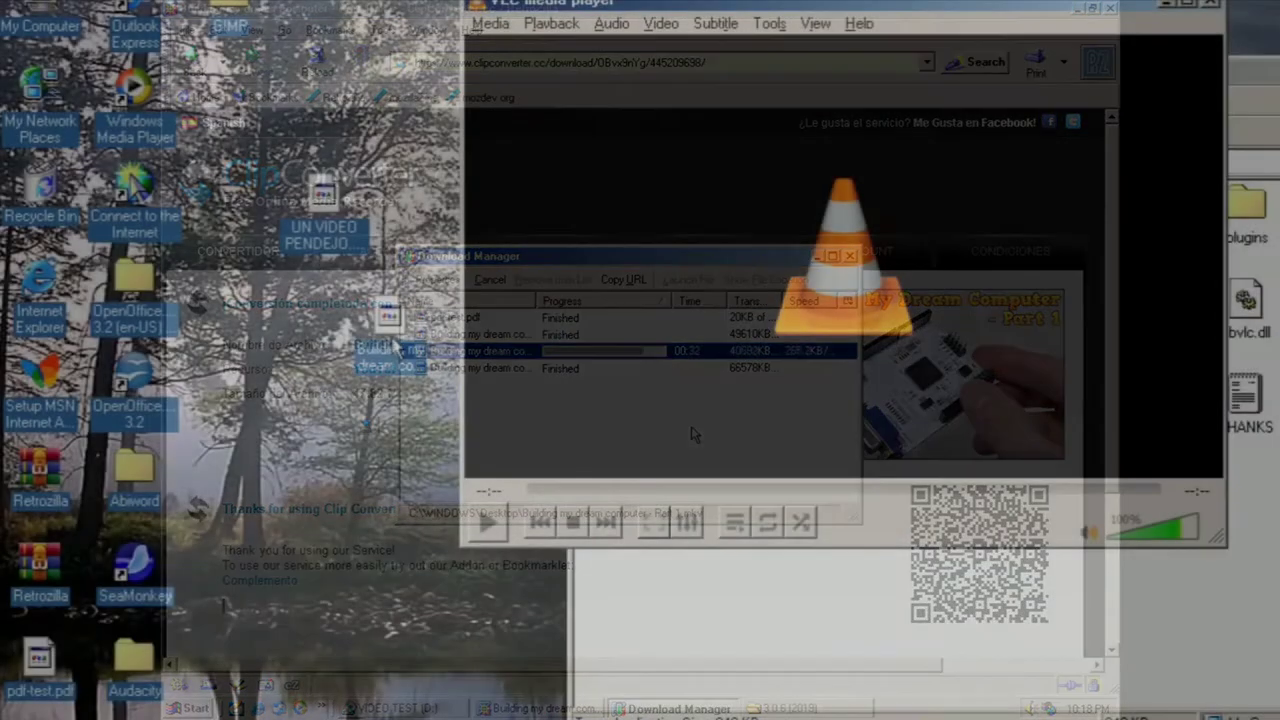
Try to play the desktop video Building my dream computer in VLC and close the error report
{"action": "left_click_drag", "start_coordinate": [390, 318], "coordinate": [589, 400]}
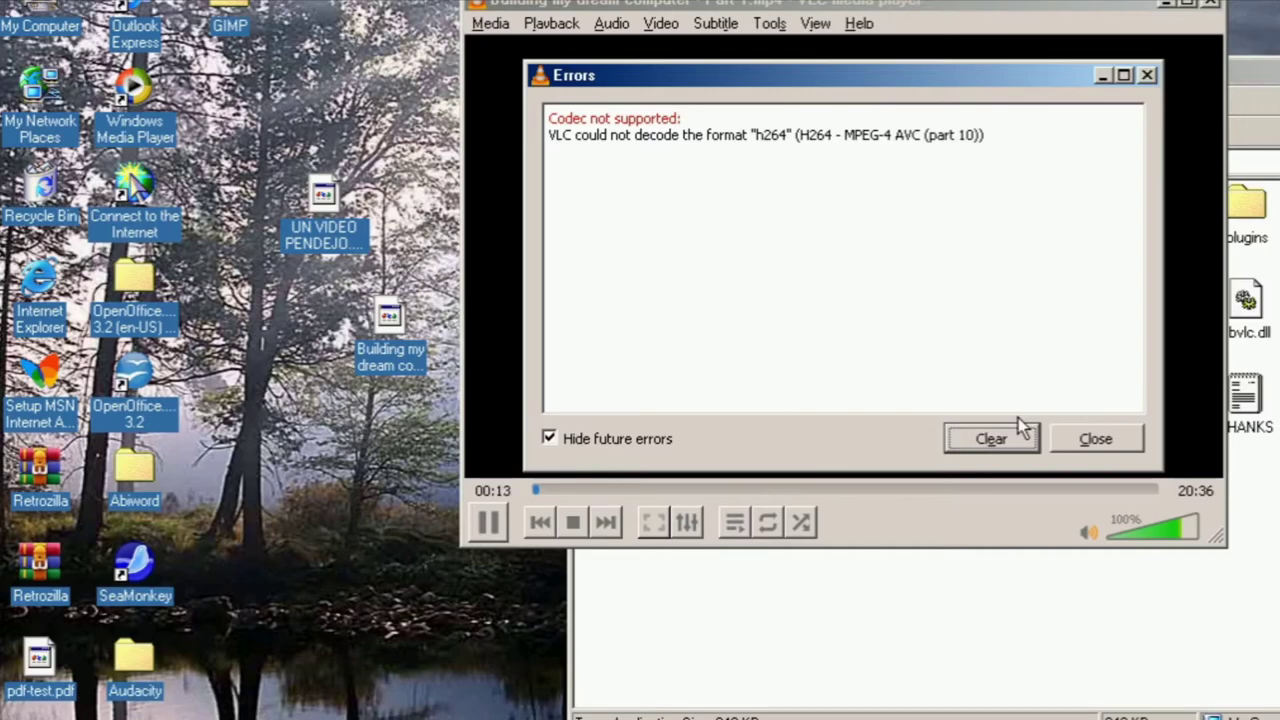
{"action": "left_click", "coordinate": [1110, 441]}
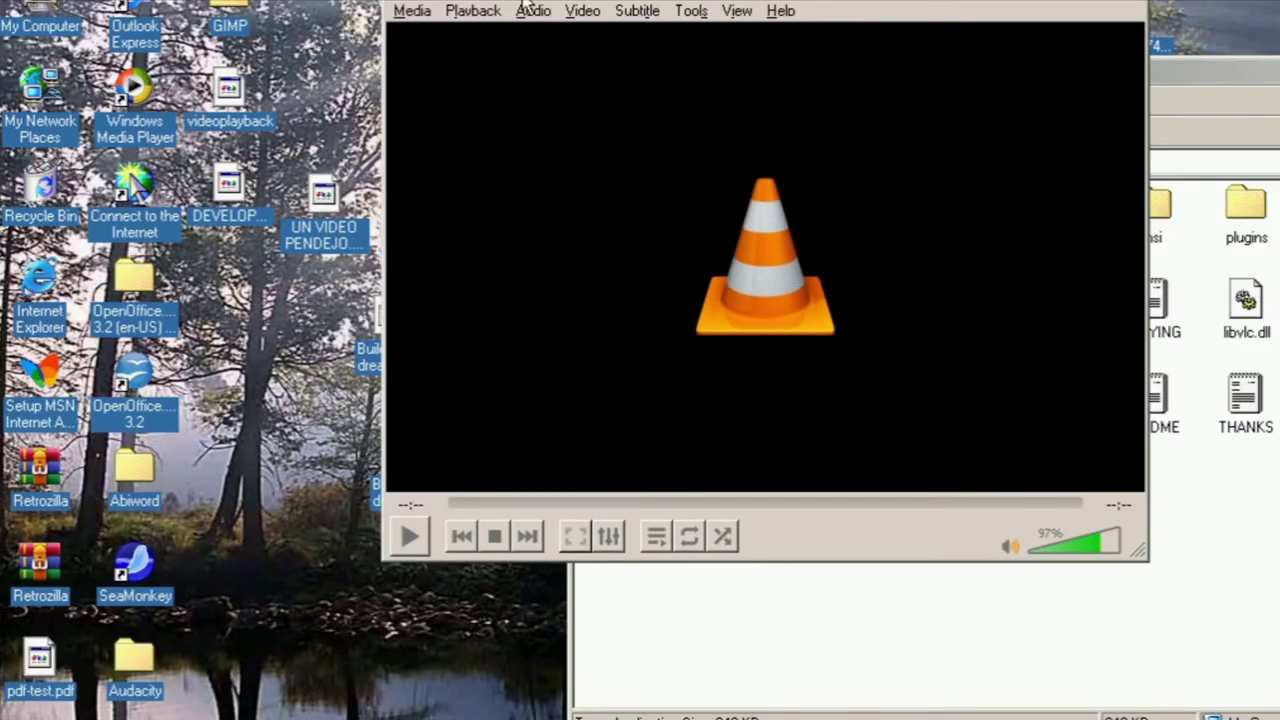
Reposition the VLC window and load the desktop video whose name starts with DEVELOP into it
{"action": "left_click_drag", "start_coordinate": [525, 7], "coordinate": [710, 35]}
{"action": "left_click_drag", "start_coordinate": [252, 205], "coordinate": [767, 276]}
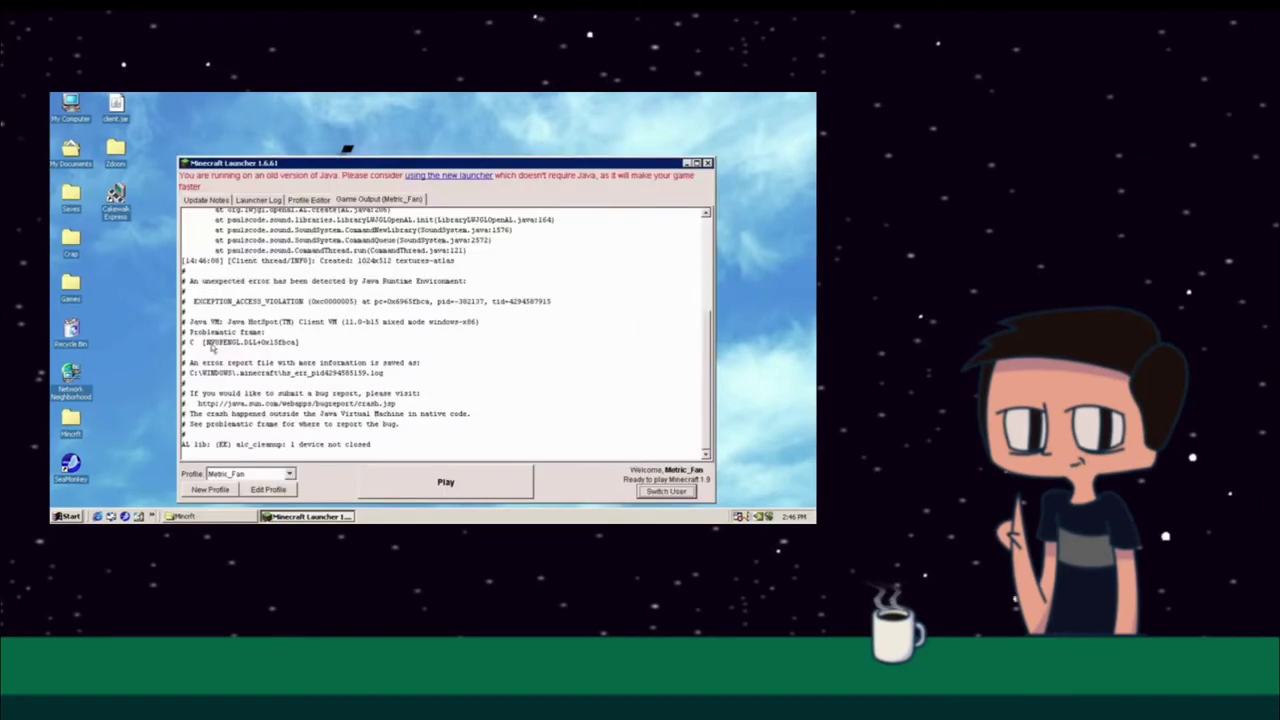
{"action": "right_click", "coordinate": [745, 516]}
{"action": "left_click", "coordinate": [686, 490]}
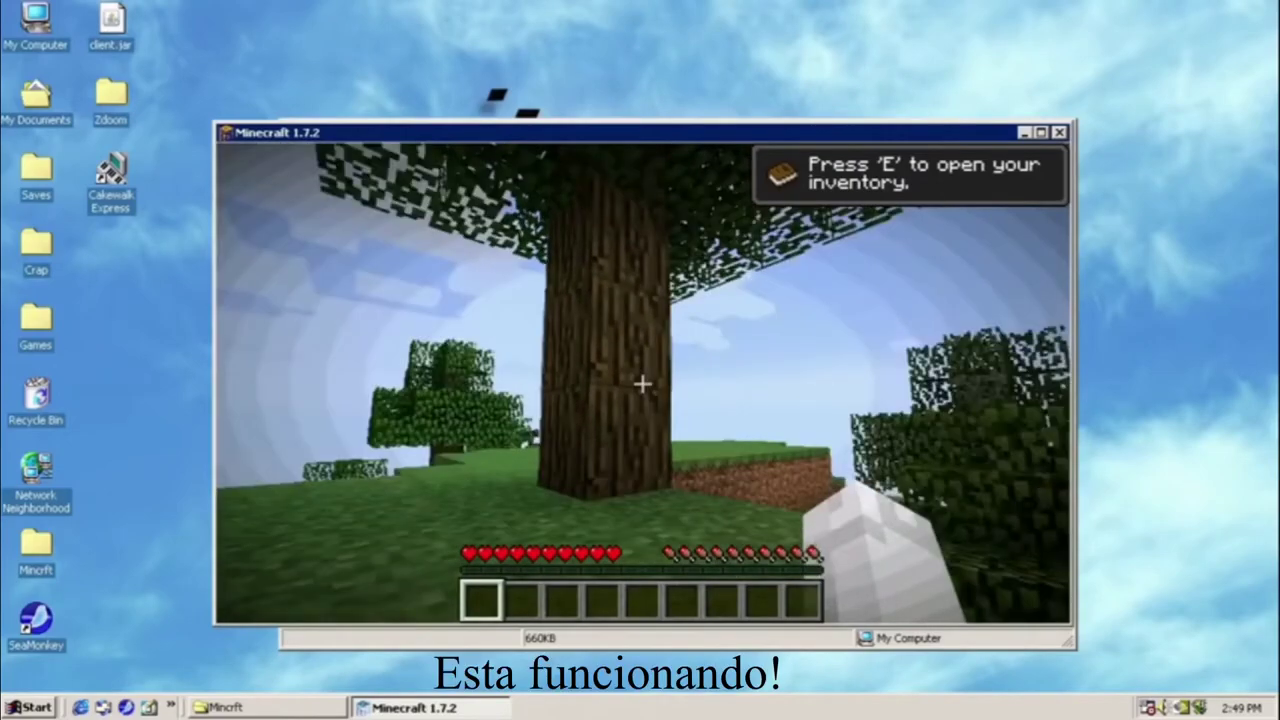
Walk forward and jump through the Minecraft 1.7.2 world to test the game's movement
{"action": "key", "text": "w"}
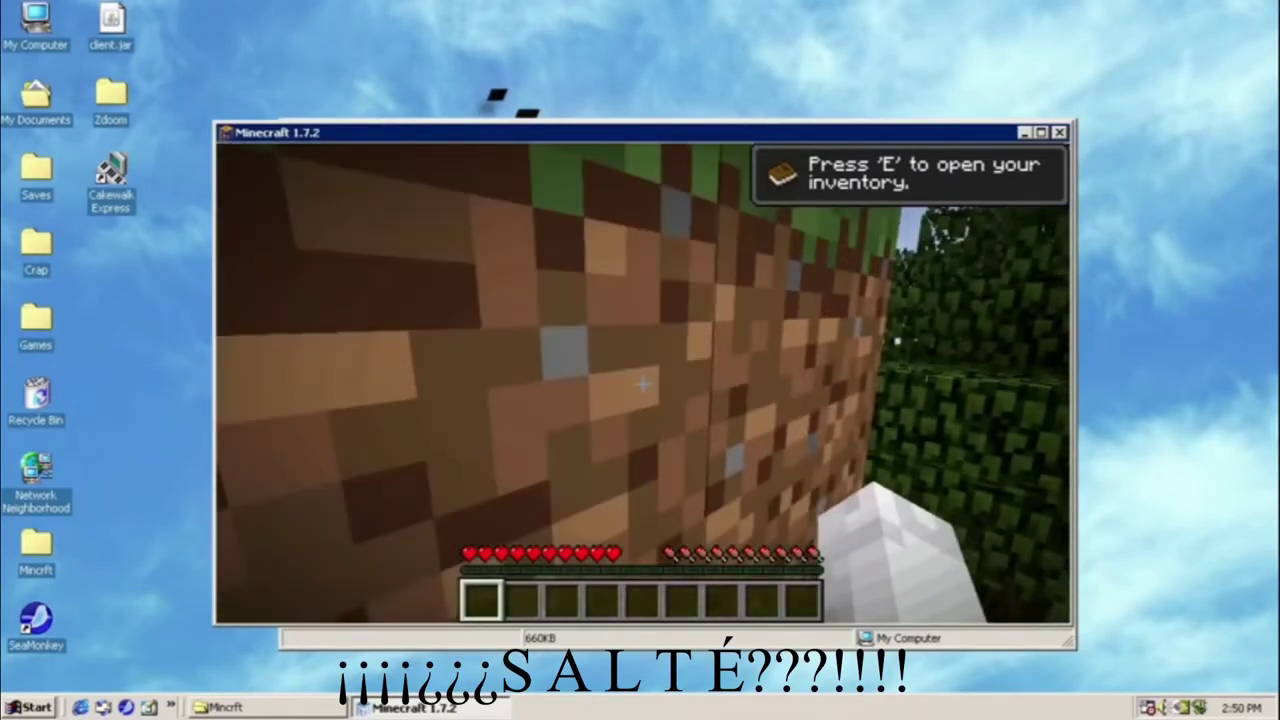
{"action": "key", "text": "space"}
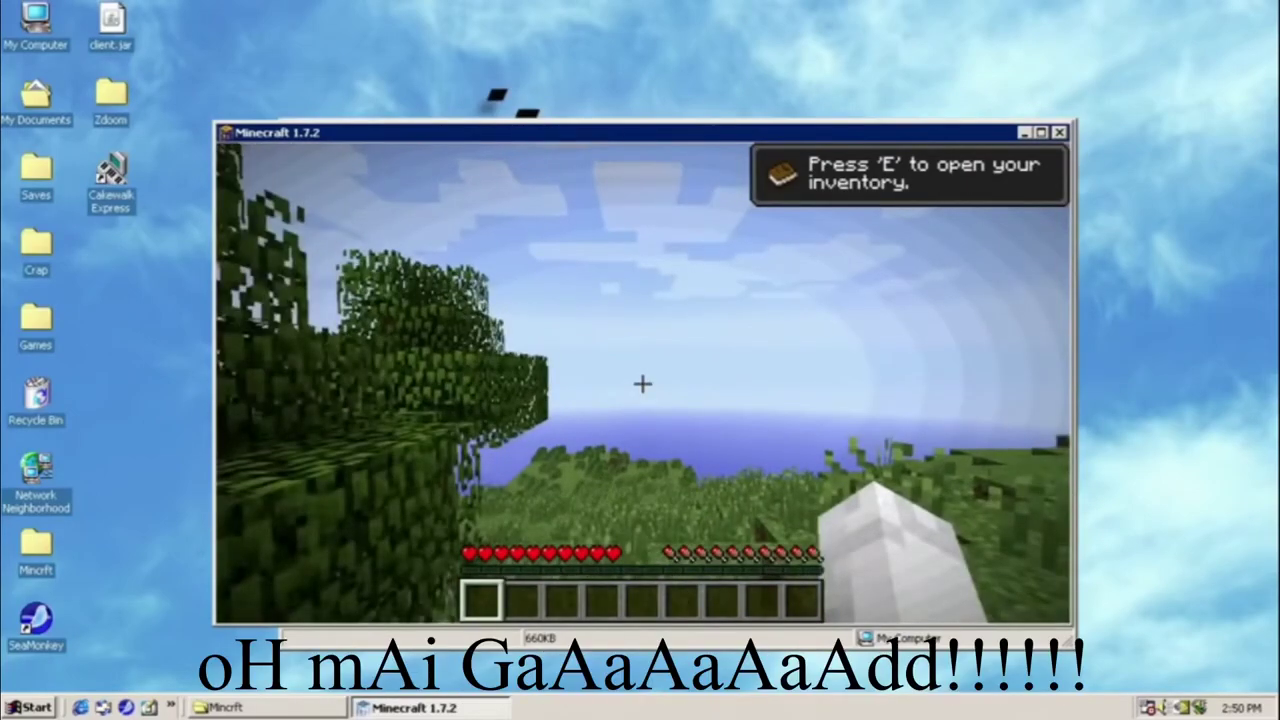
{"action": "key", "text": "w"}
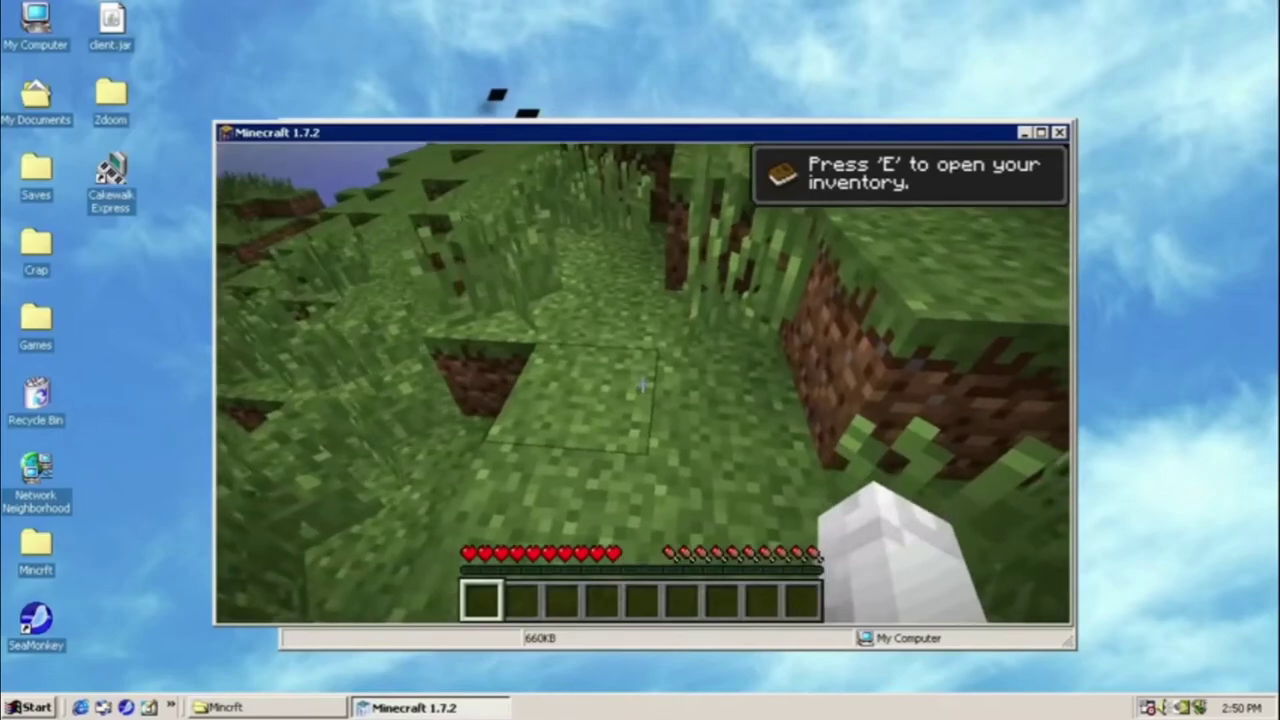